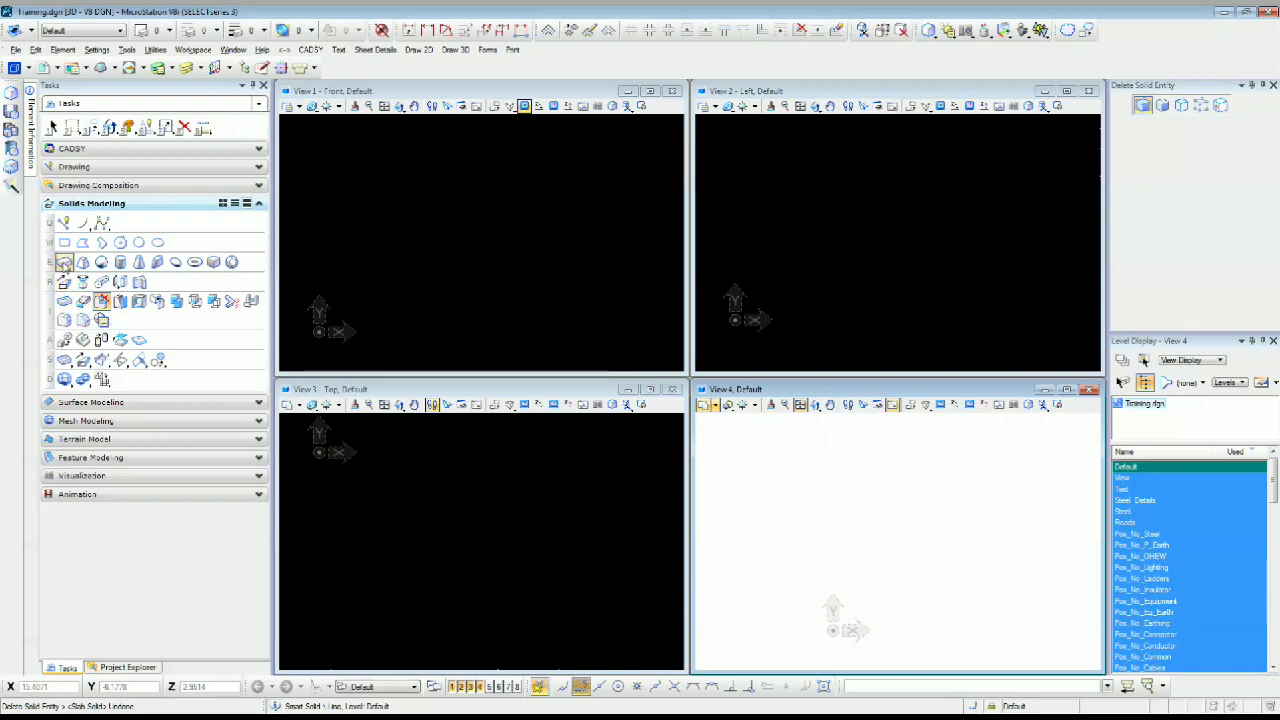
Draw a slab solid about 4.74 long, 3.54 wide and 2.87 high, placing its base in the top view
click(64, 262)
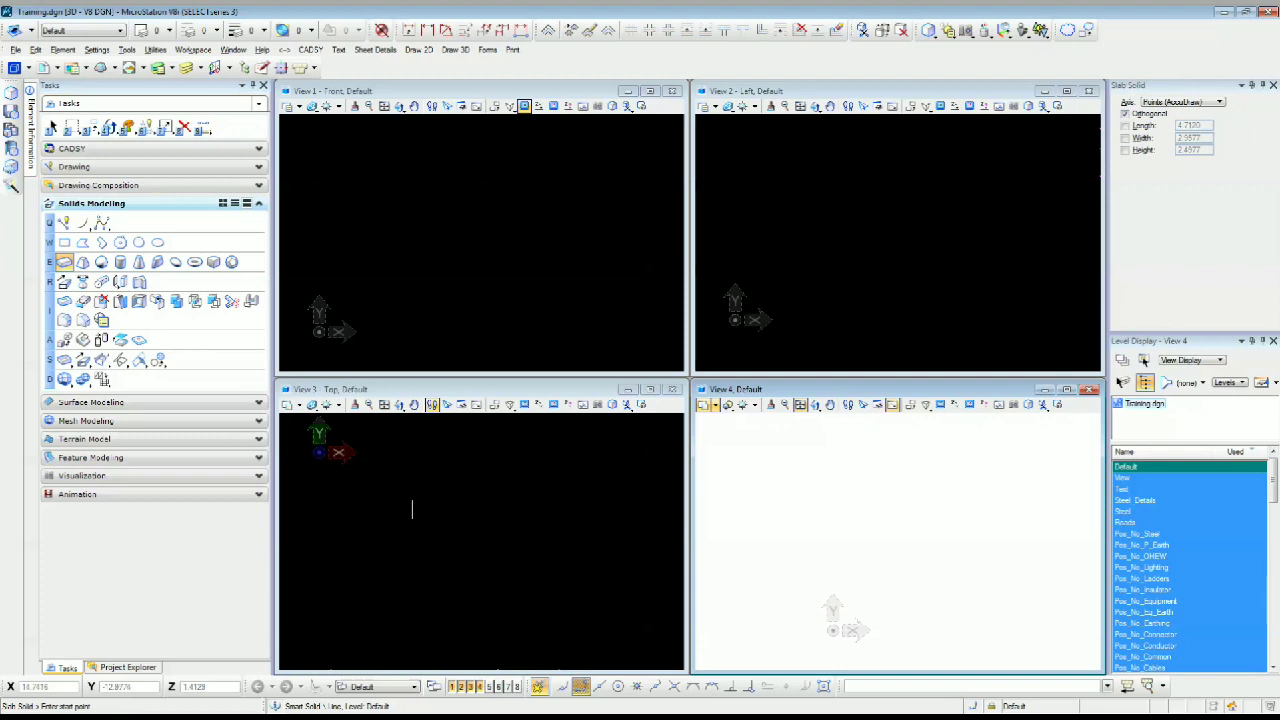
click(420, 516)
click(539, 514)
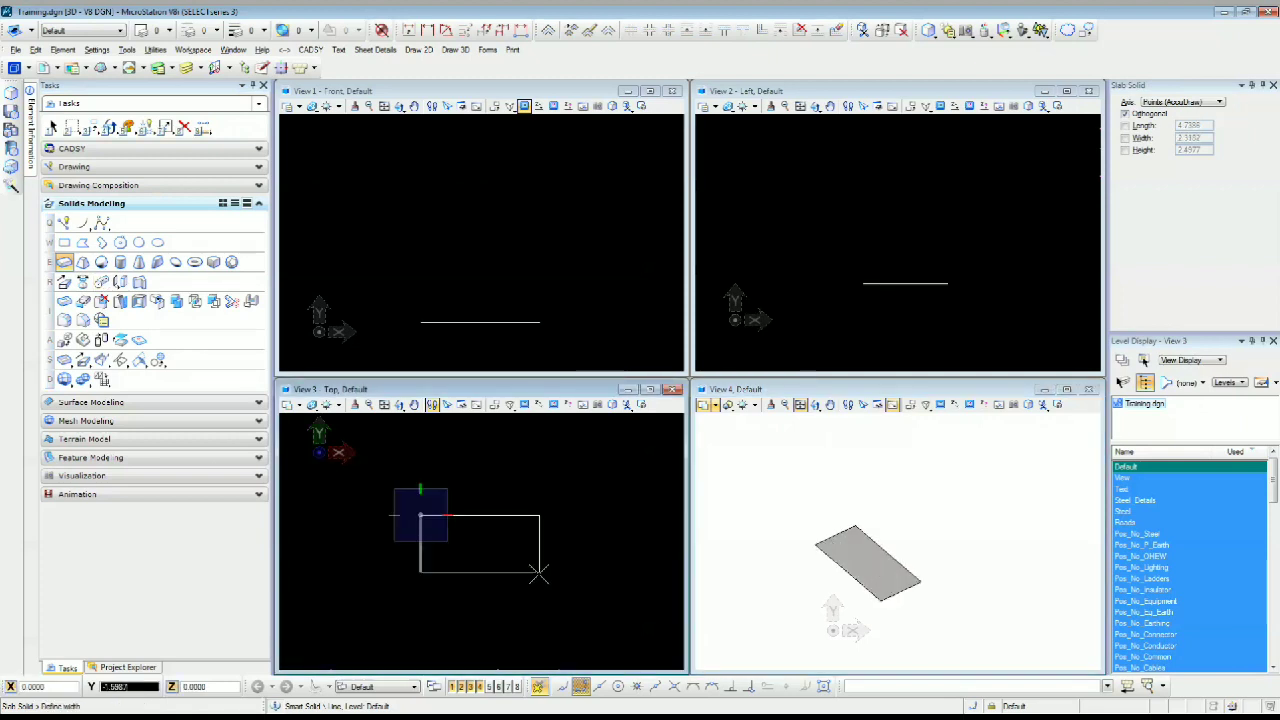
click(539, 602)
click(509, 252)
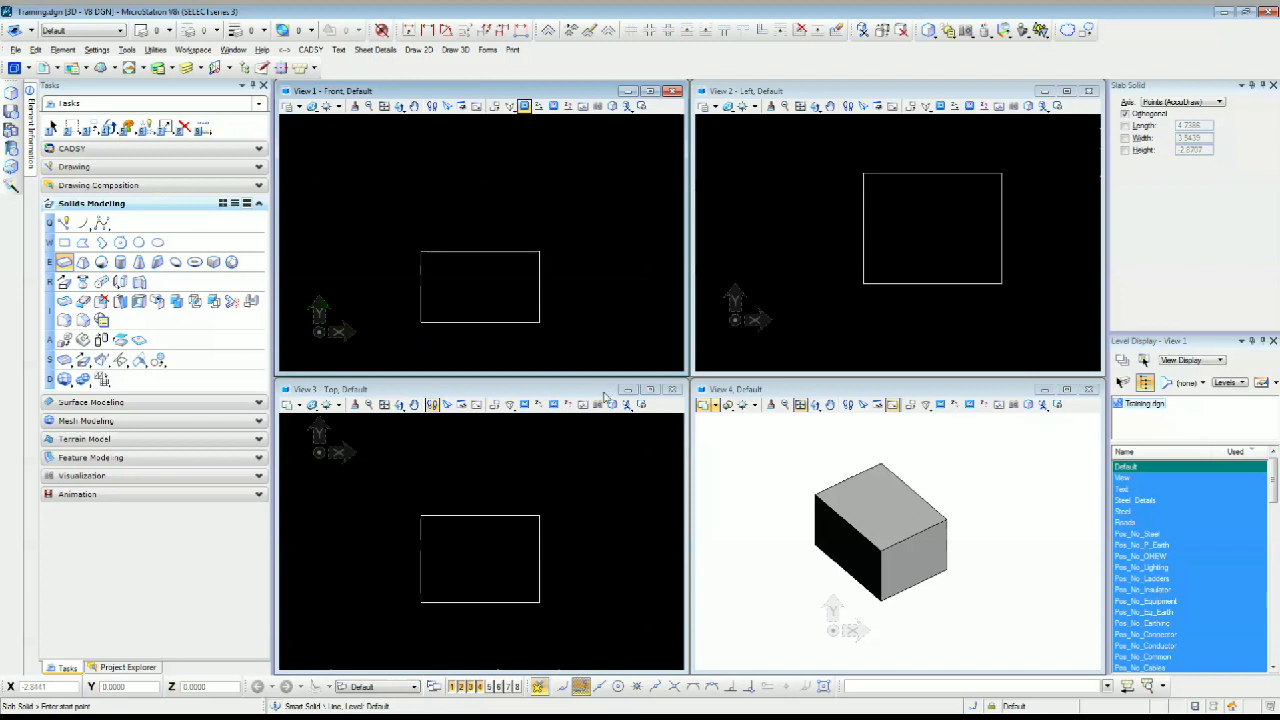
shift+middle_drag(905, 526, 942, 537)
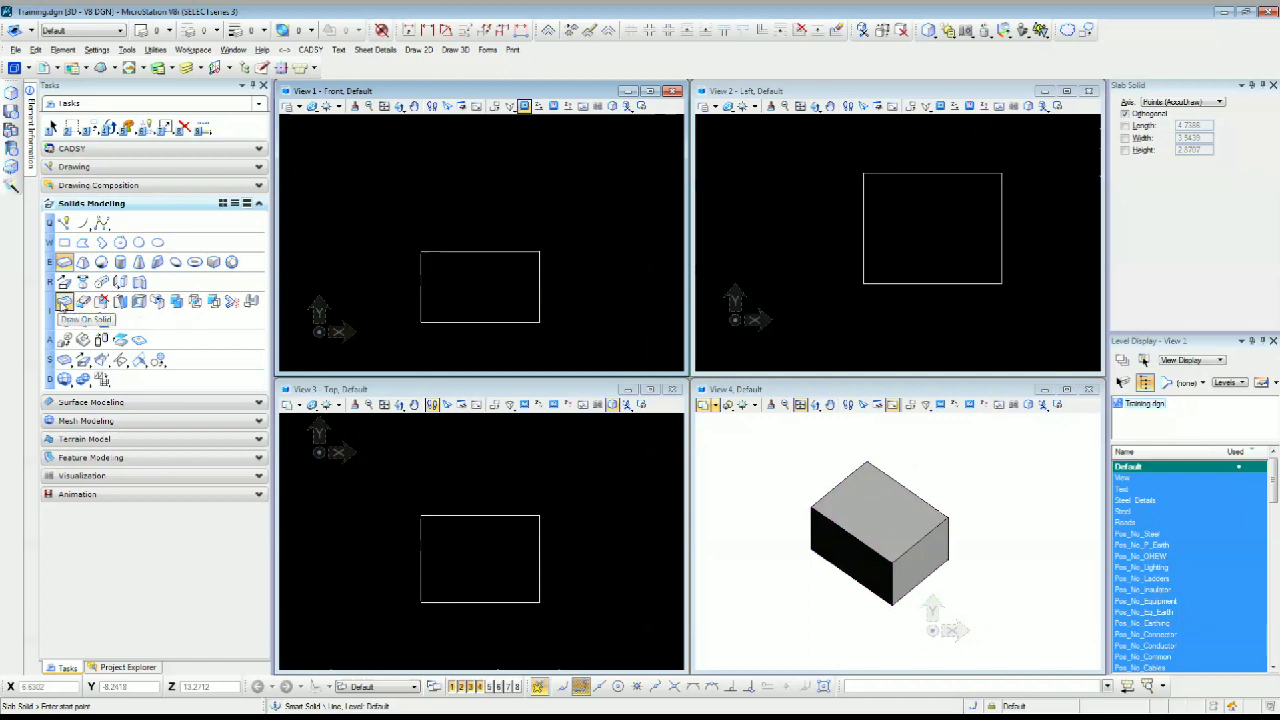
Draw an edge-to-edge line on the slab's top face between the midpoints of its two long edges
click(64, 302)
click(480, 514)
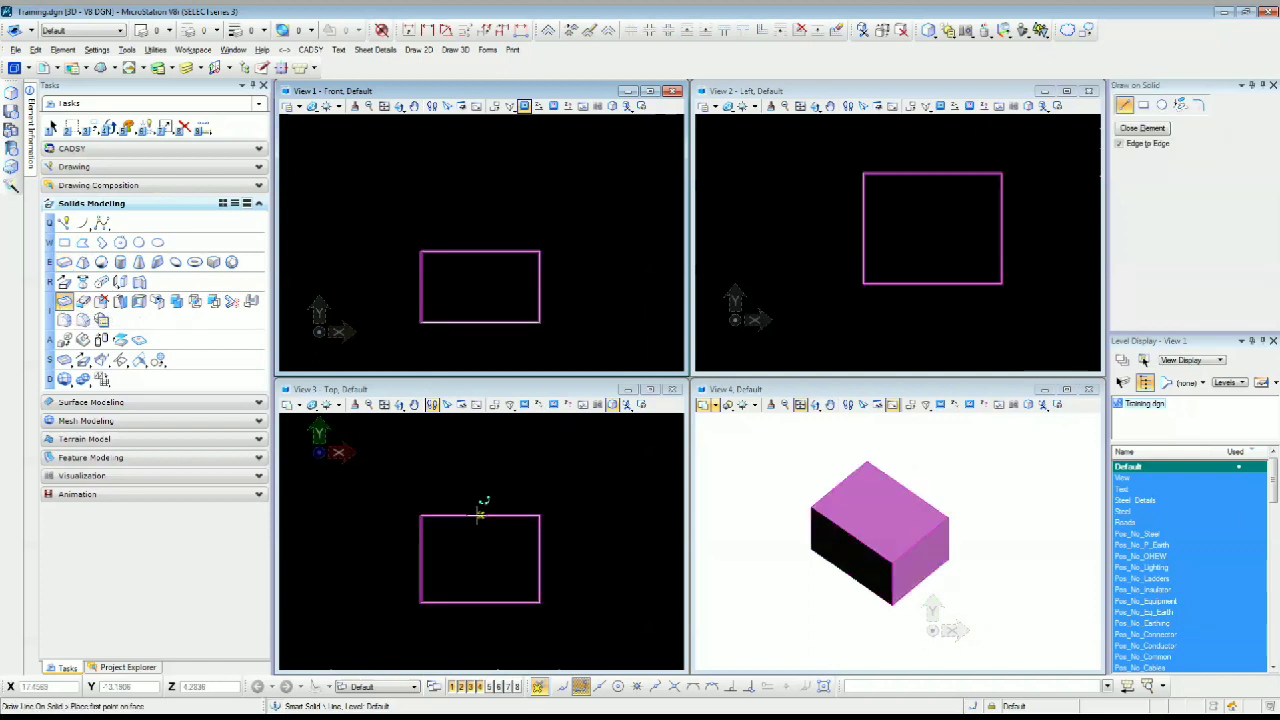
click(480, 601)
shift+middle_drag(893, 562, 948, 563)
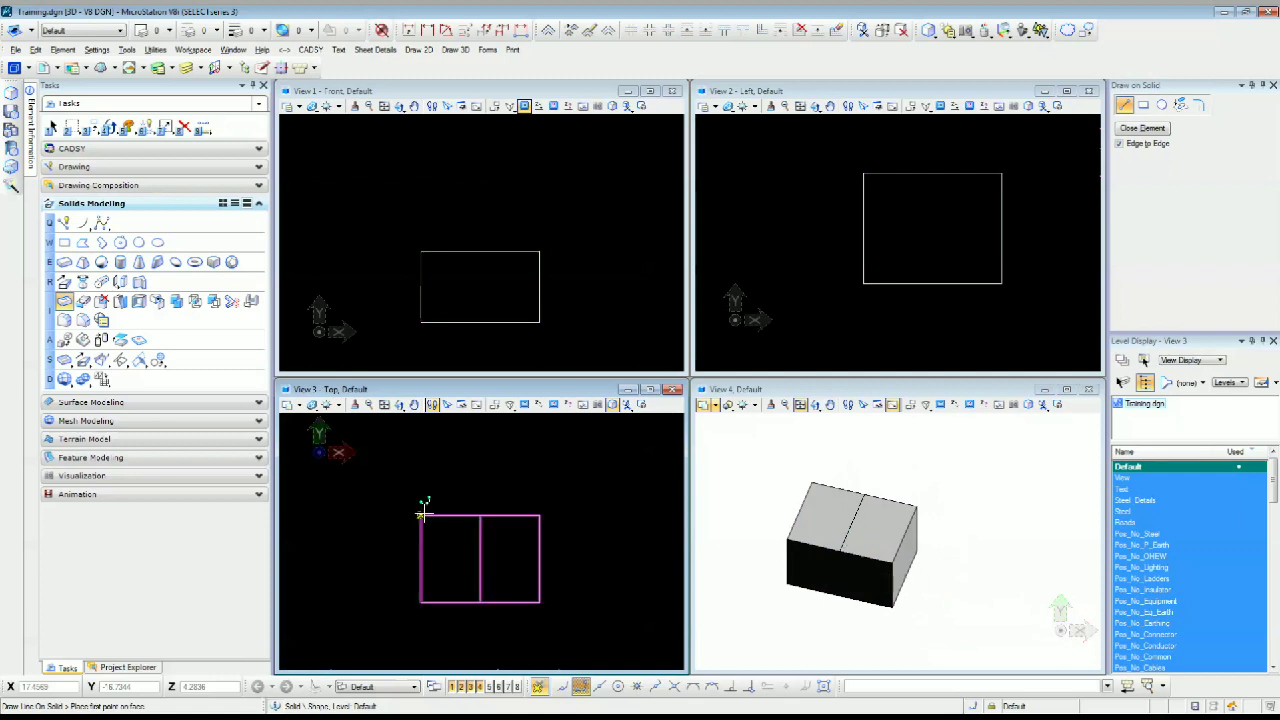
Draw lines on the top face joining its centre to both left-hand corners and the right edge's midpoint, as seen from above
click(482, 543)
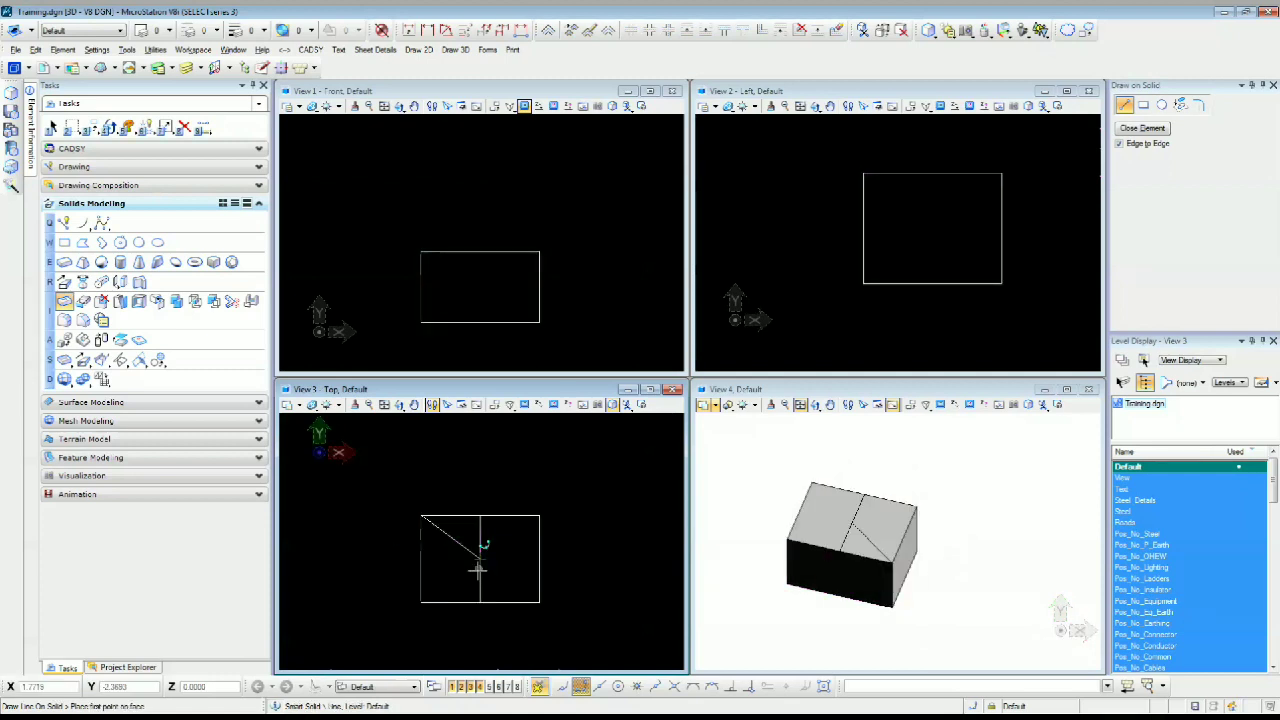
click(481, 551)
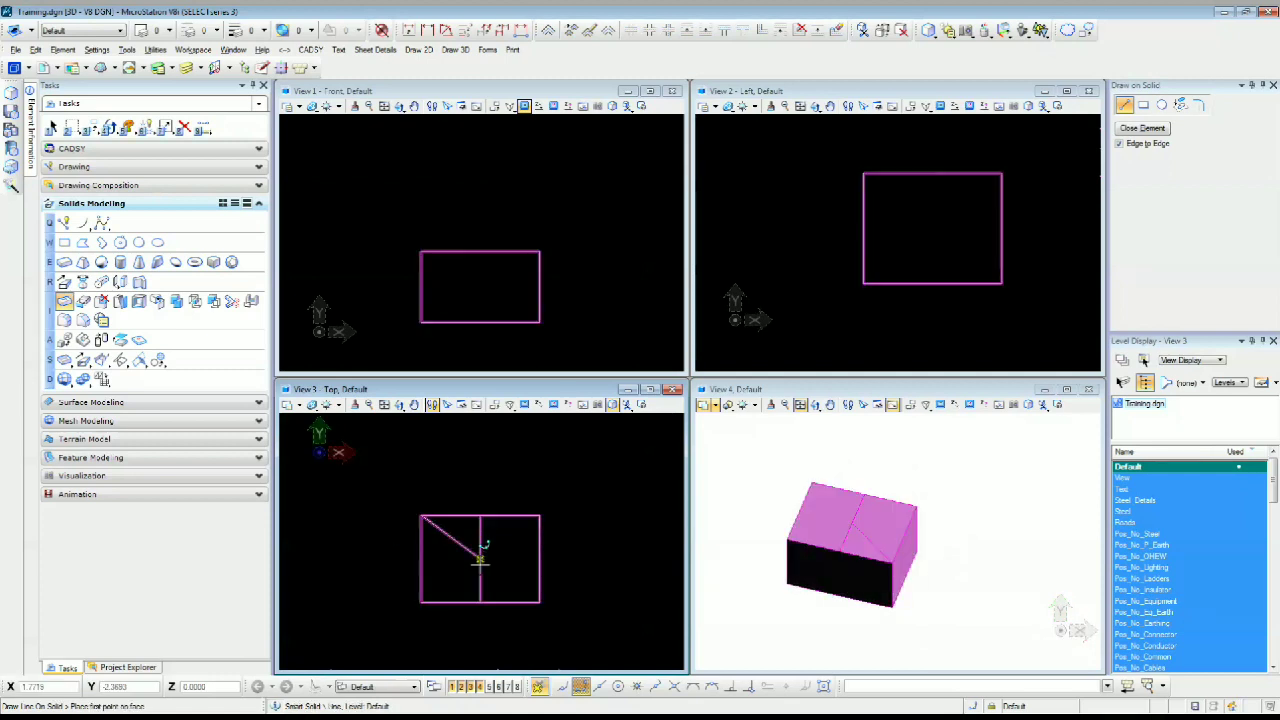
click(540, 558)
shift+middle_drag(903, 600, 846, 563)
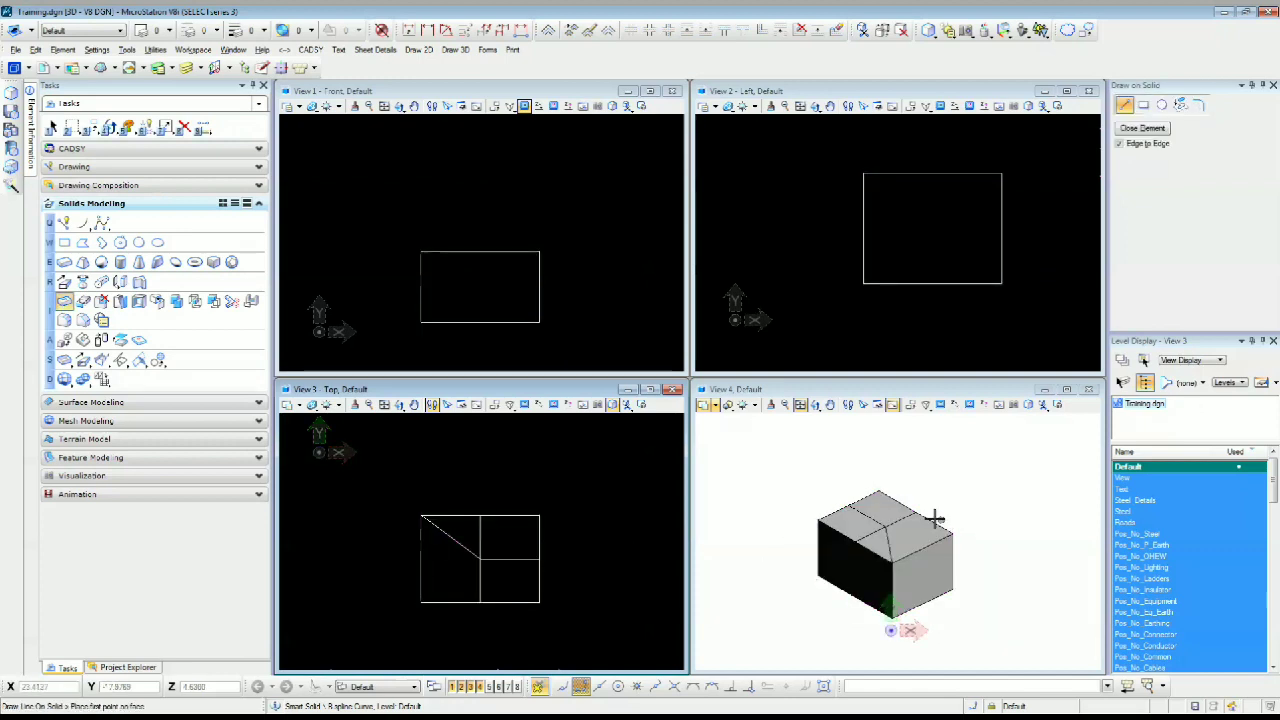
click(479, 558)
click(421, 601)
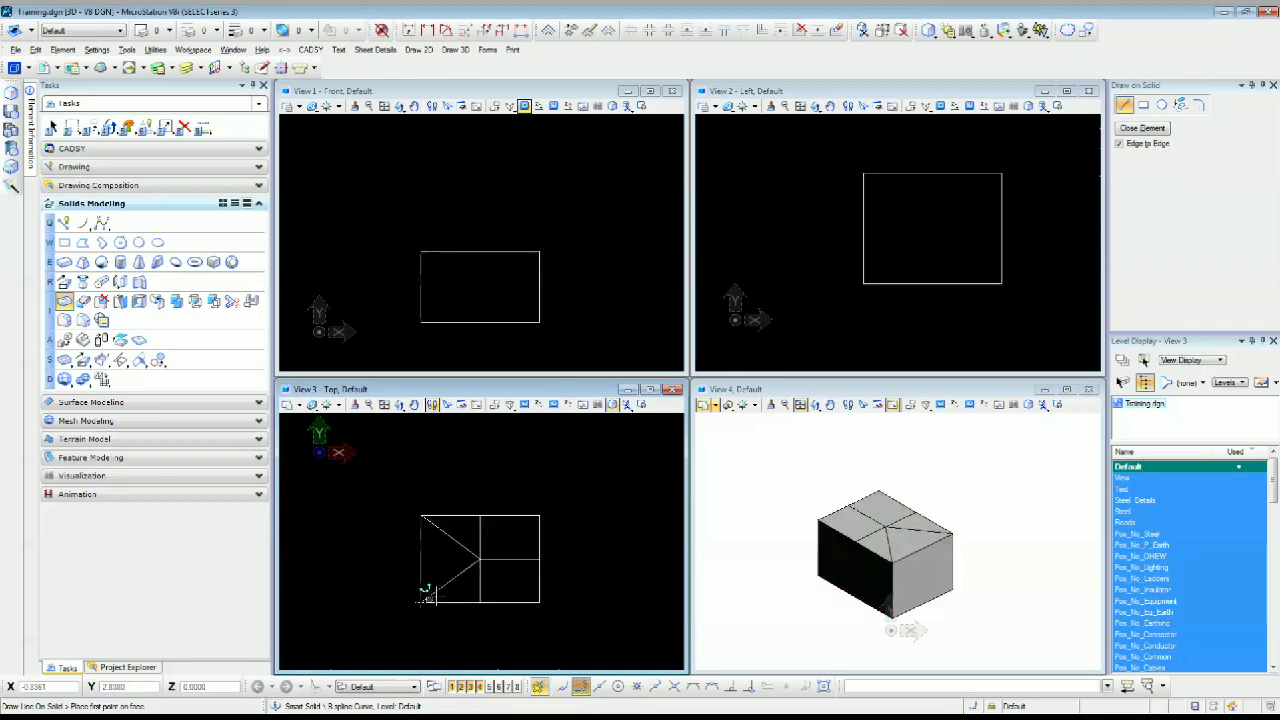
shift+middle_drag(862, 540, 822, 598)
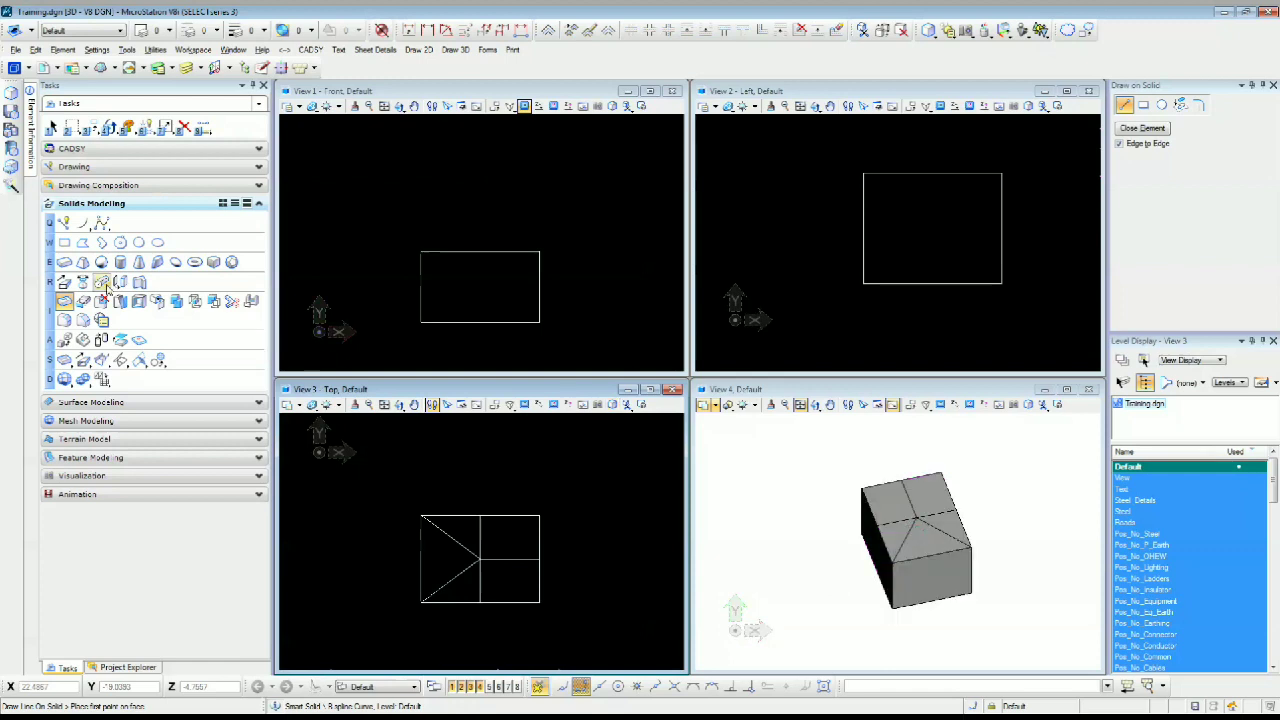
Place a diagonal SmartLine between opposite corners of the top face, and select that line and the solid in turn to compare them
click(63, 224)
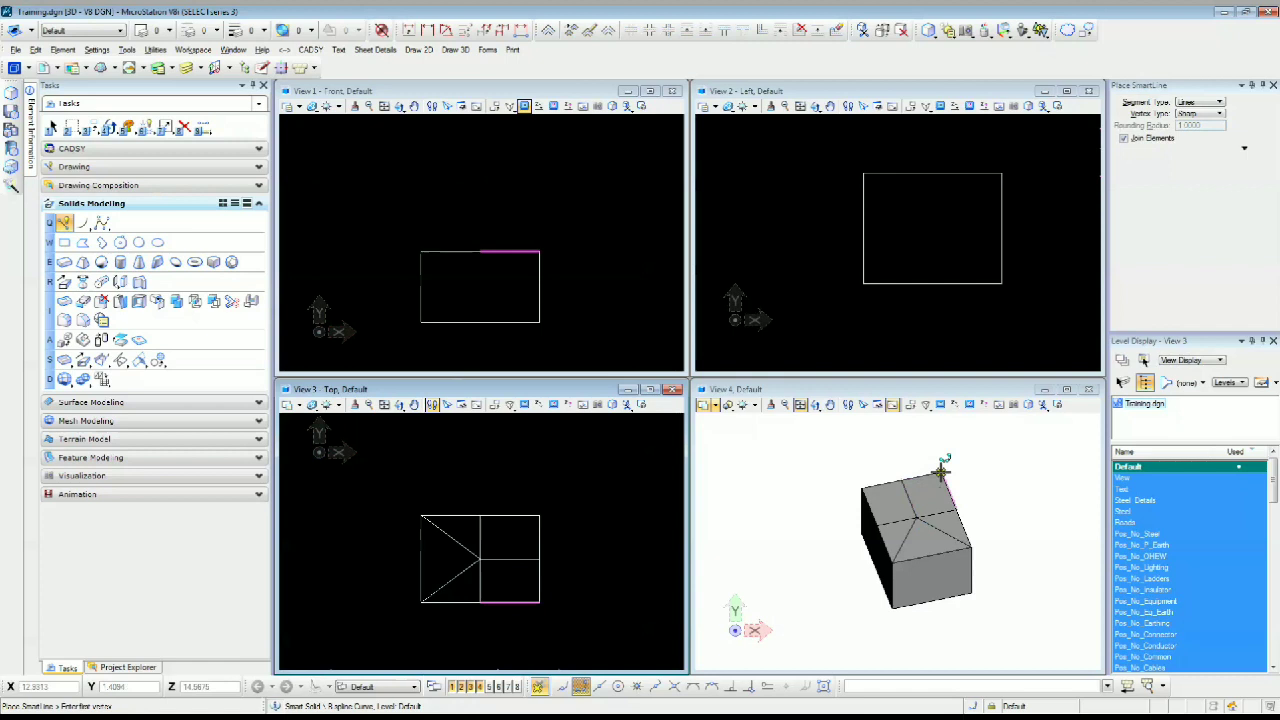
key(Escape)
click(940, 487)
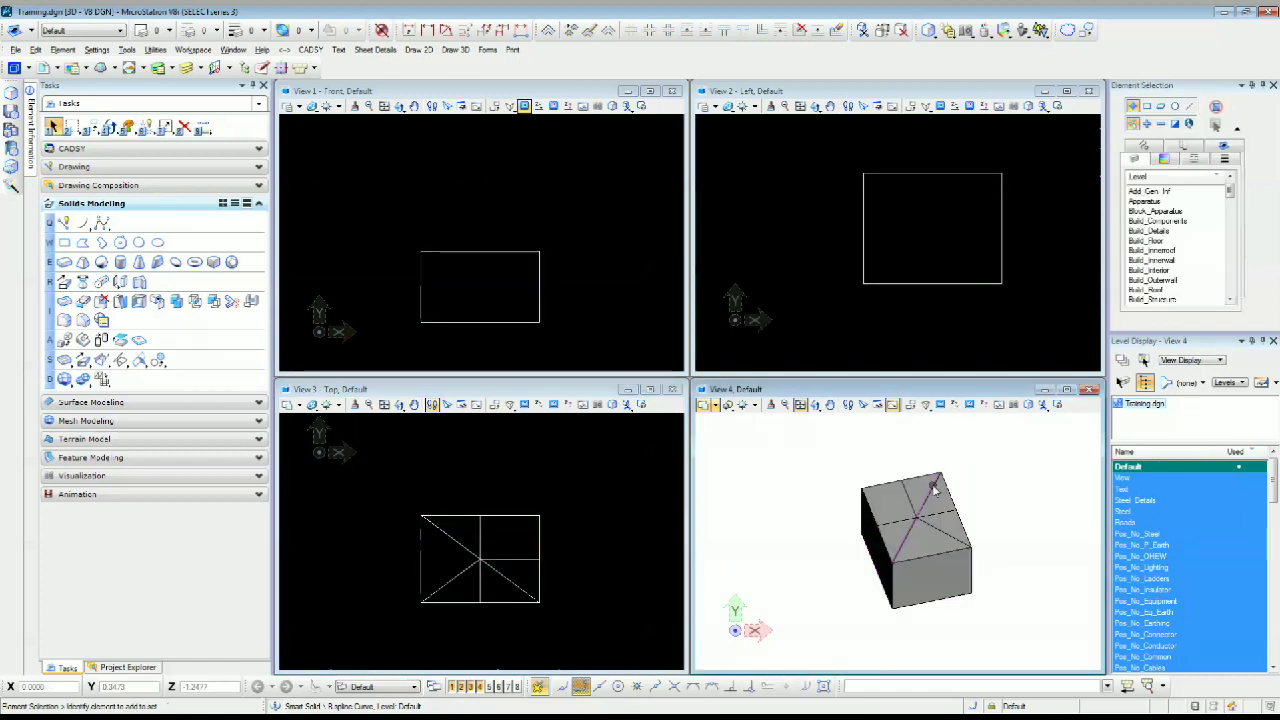
click(940, 487)
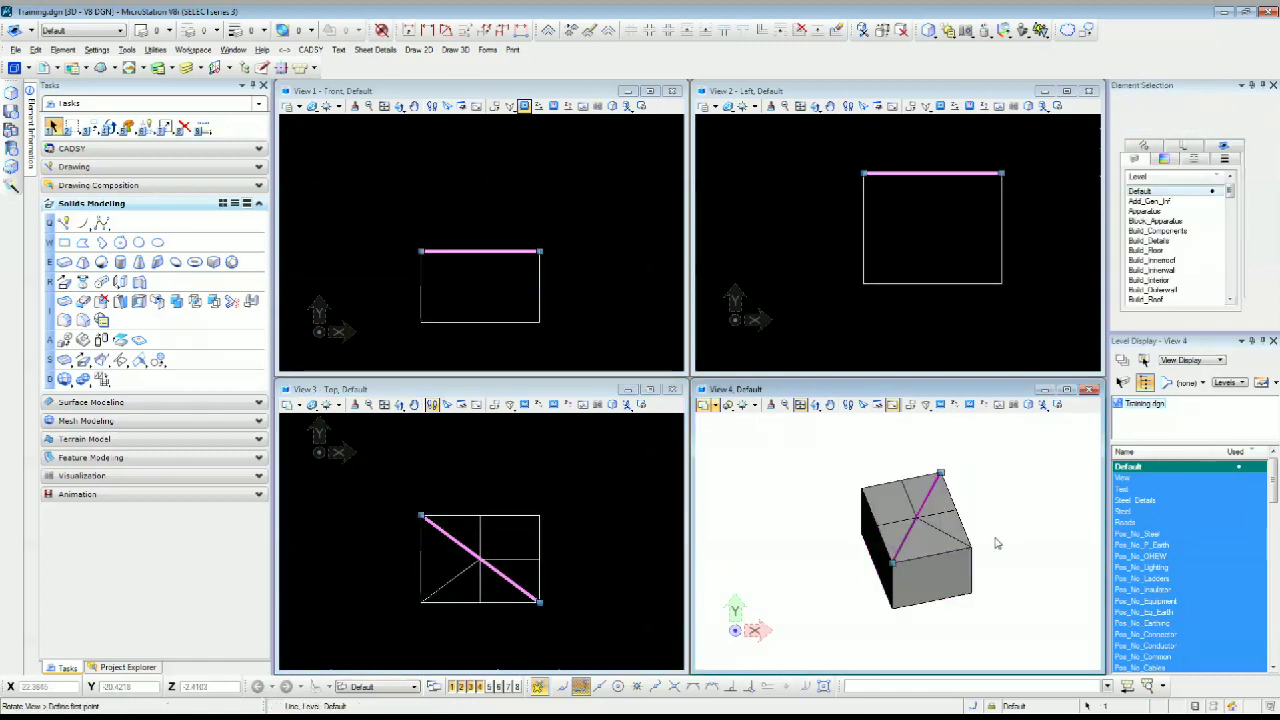
click(950, 485)
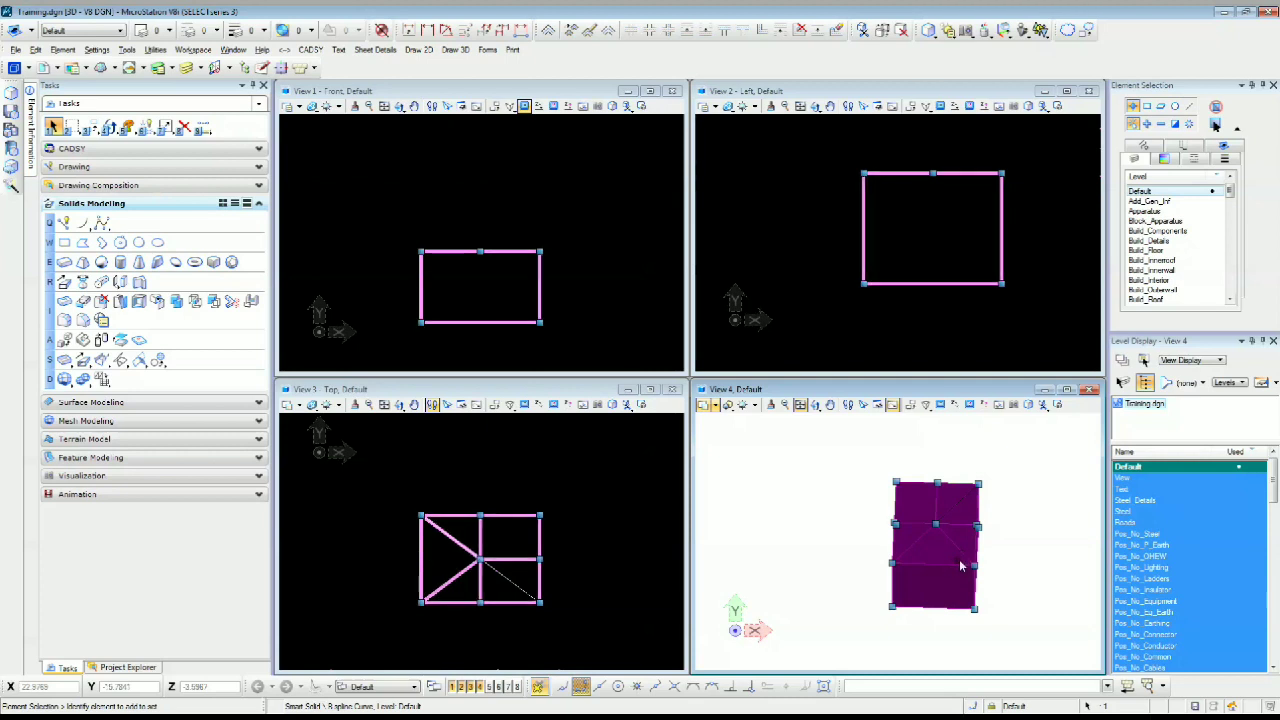
shift+middle_drag(966, 570, 929, 546)
right_click(929, 546)
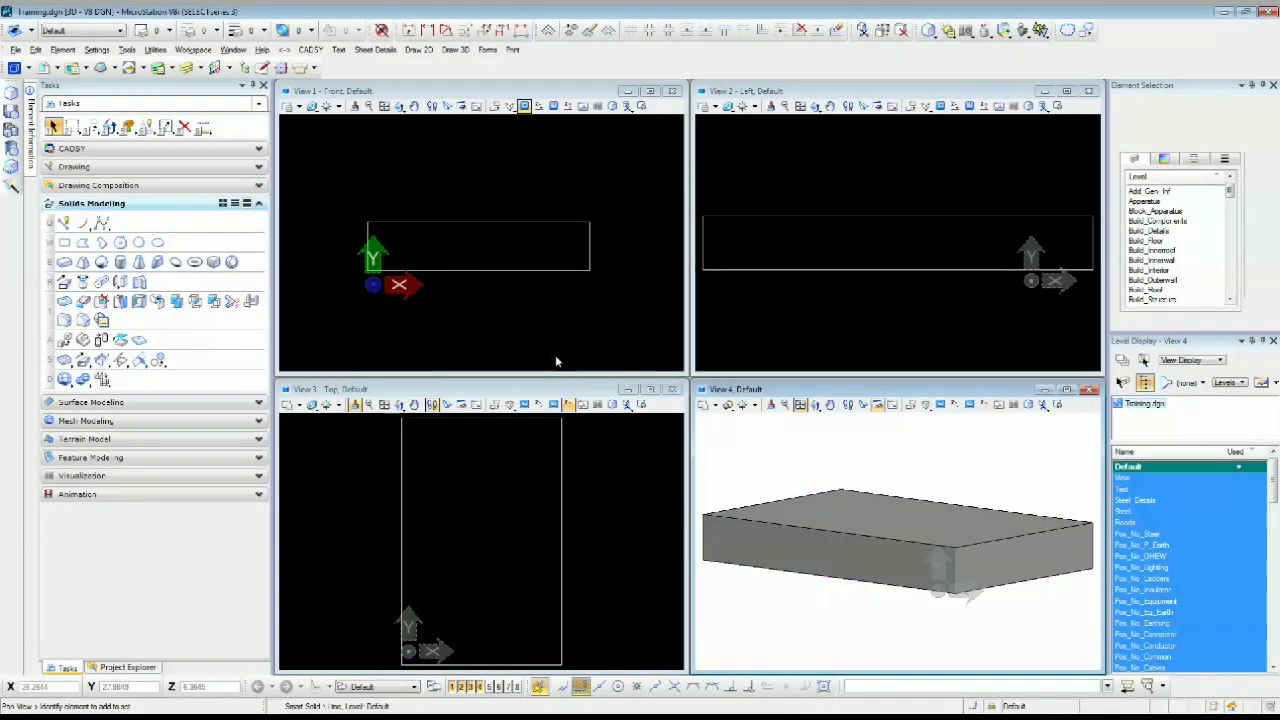
Extend the flat slab lengthwise by moving its short front end face outward about 34.3 with Modify Solid Entity
middle_click(557, 362)
middle_click(805, 304)
middle_click(805, 304)
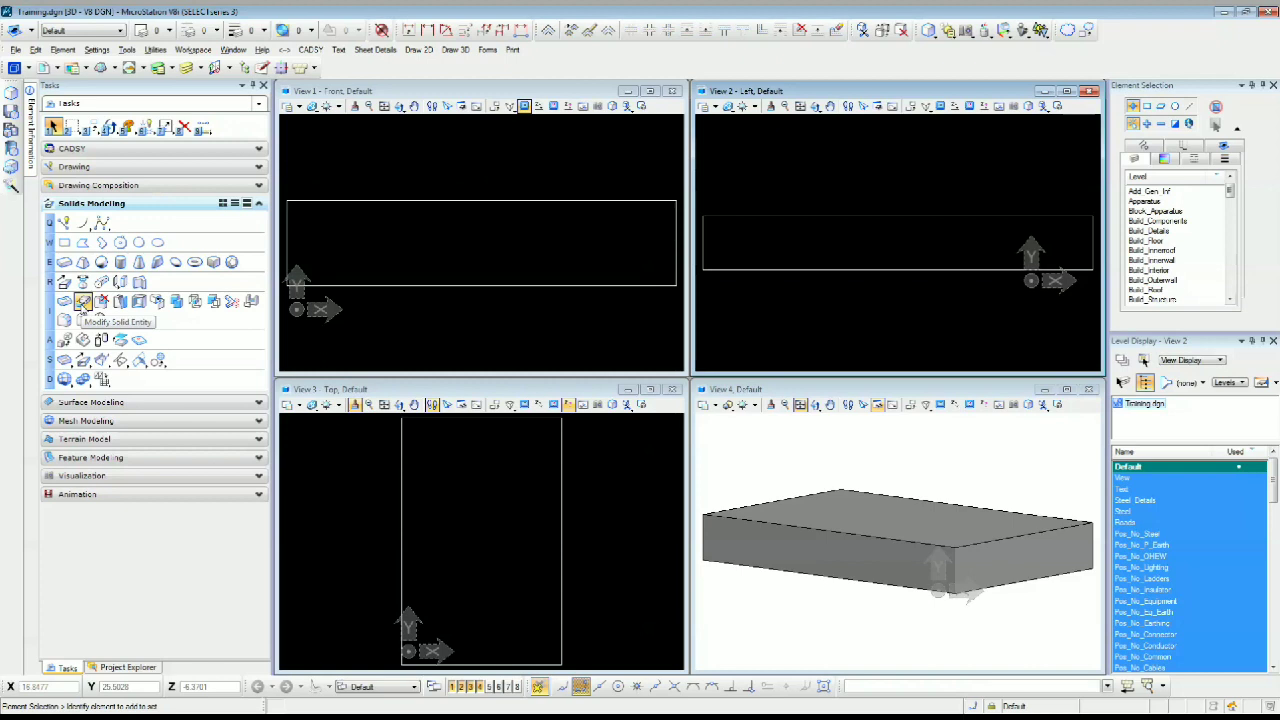
scroll(937, 590, down, 2)
shift+middle_drag(923, 594, 852, 603)
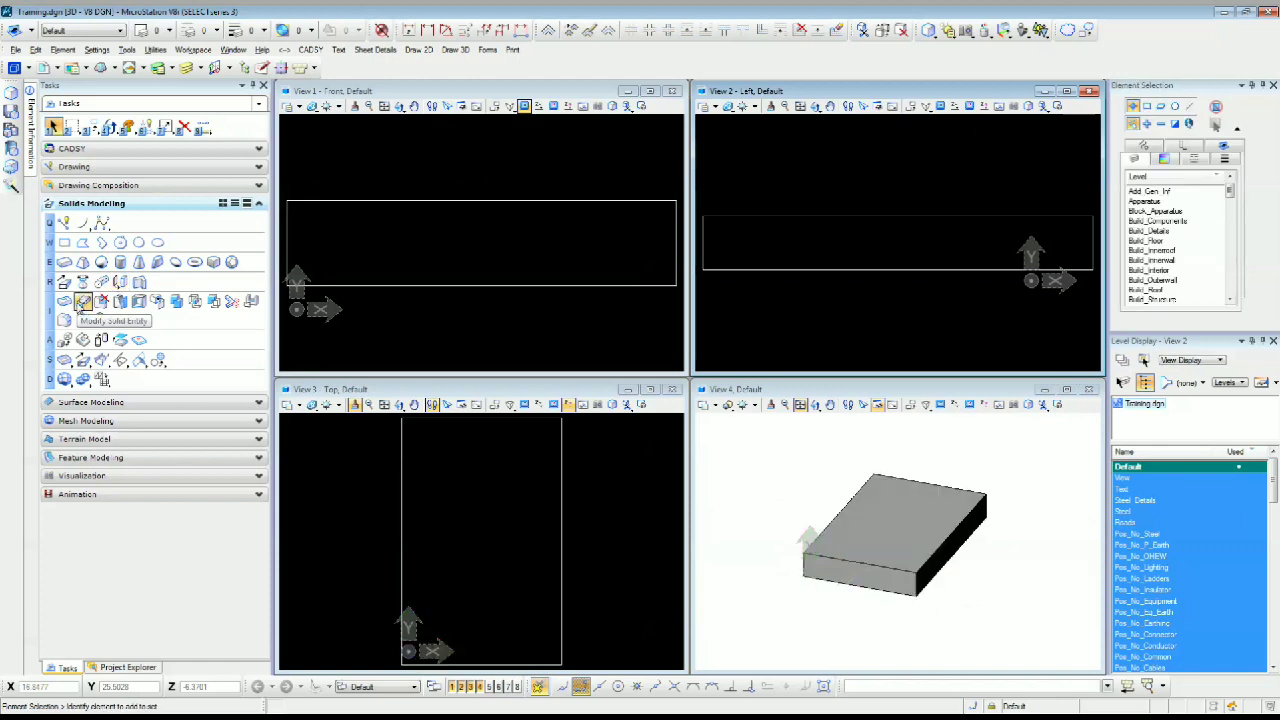
click(83, 302)
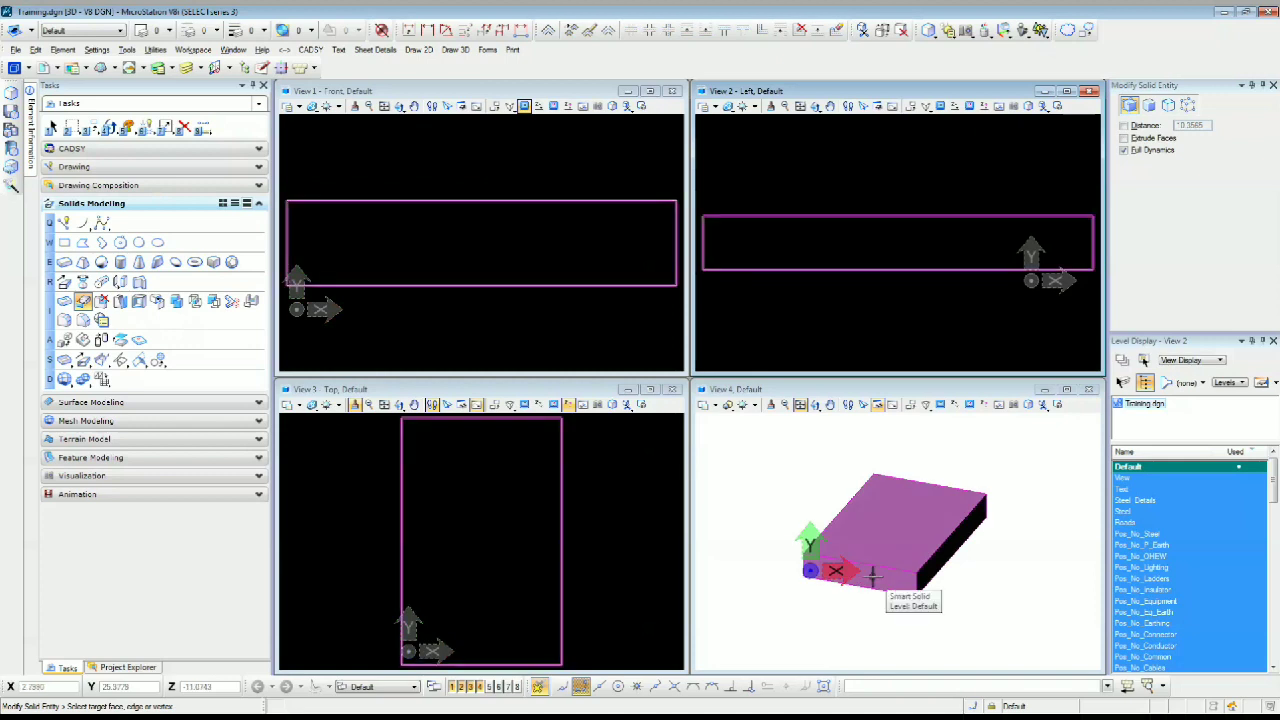
click(860, 578)
middle_drag(834, 606, 782, 615)
click(849, 581)
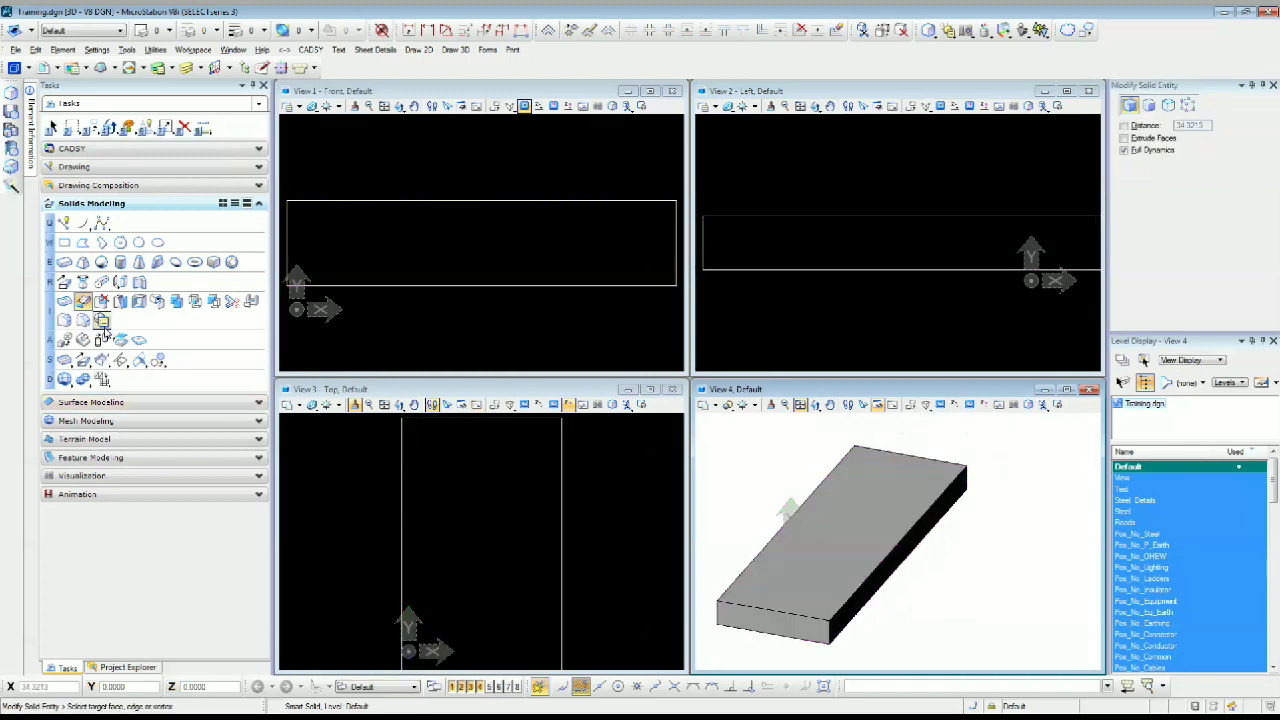
Widen the slab by moving its long dark side face outward about 19.9
click(878, 578)
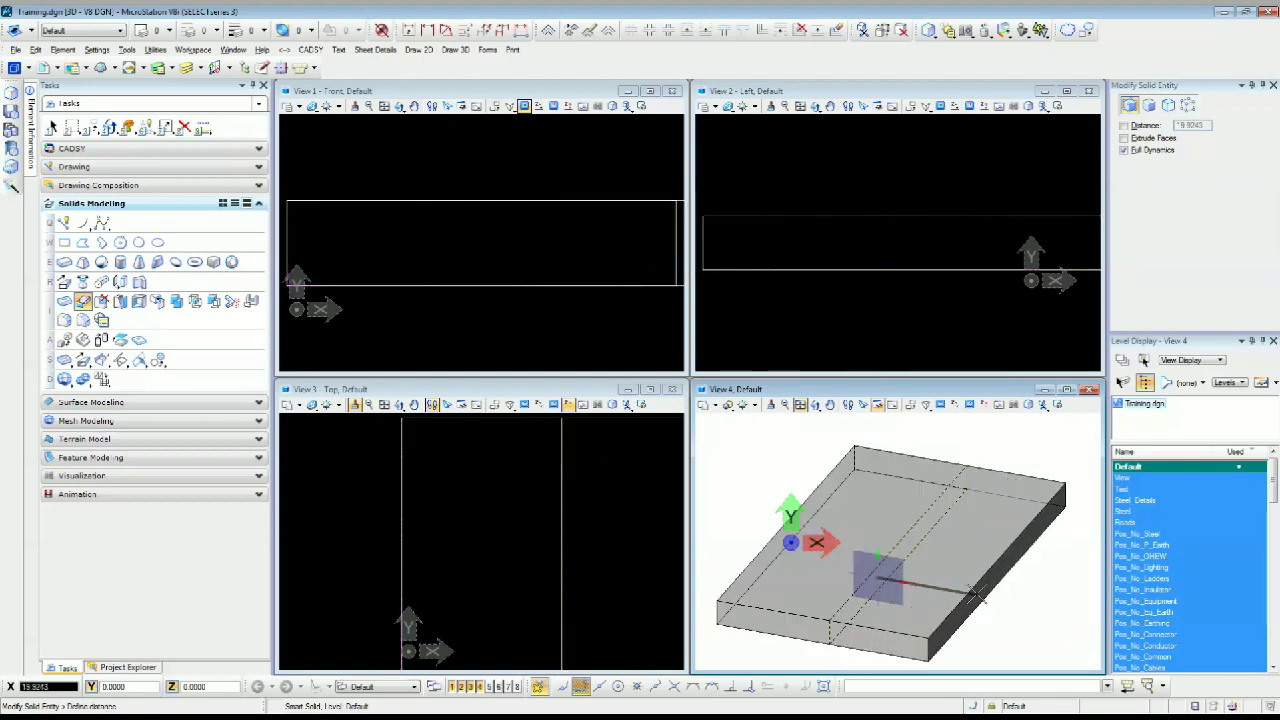
click(979, 595)
scroll(872, 582, down, 3)
shift+middle_drag(868, 580, 820, 540)
scroll(848, 539, up, 3)
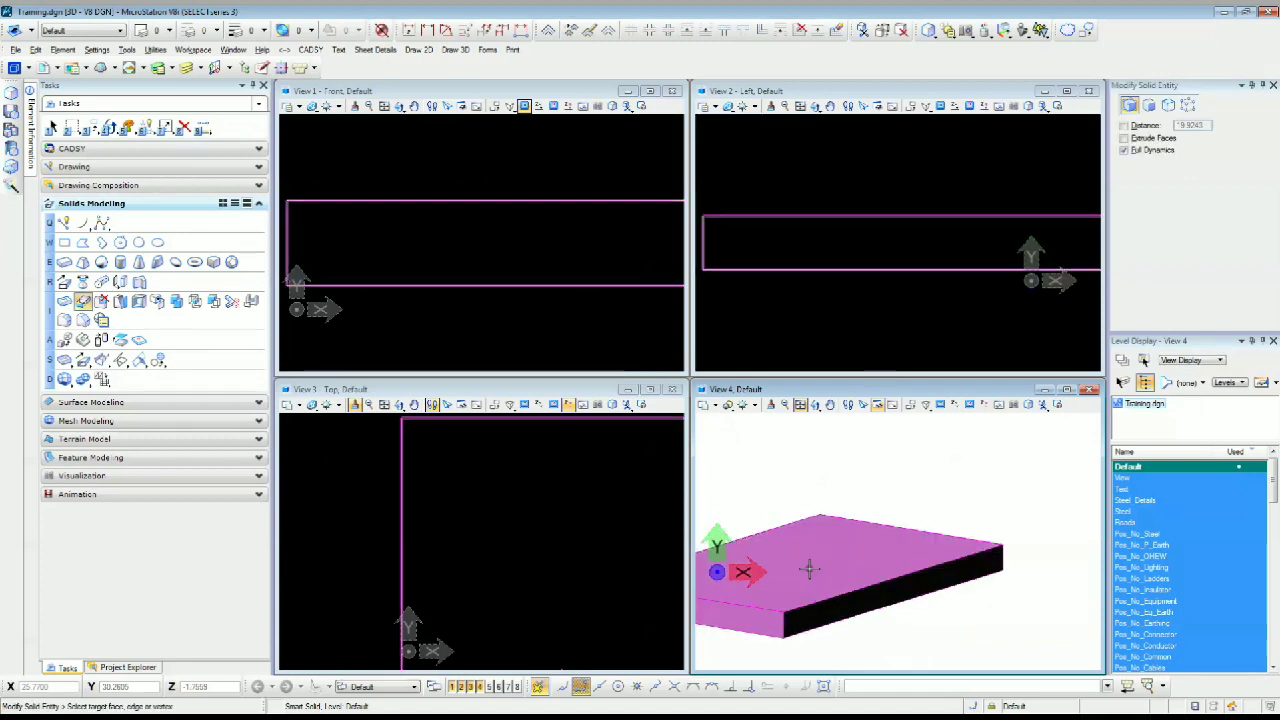
middle_drag(808, 566, 900, 531)
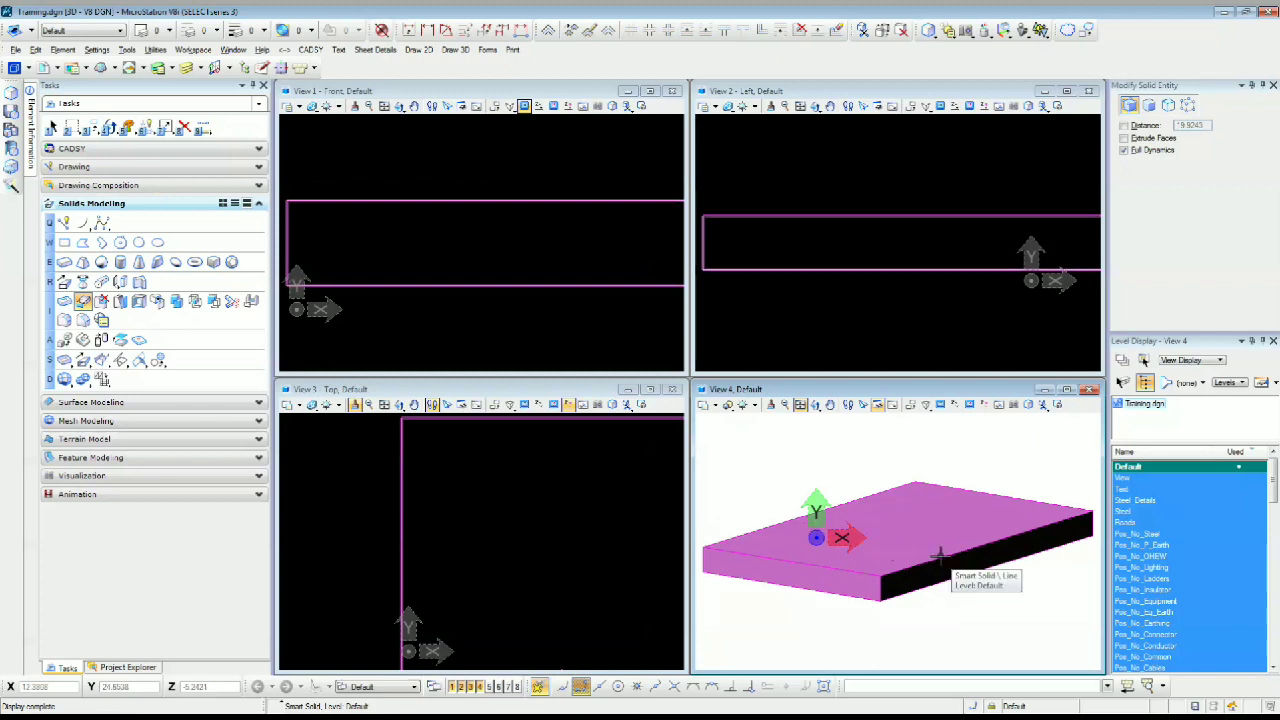
Raise the slab's upper long edge about 14.9, placing the new height in the front view so the top slopes
click(940, 554)
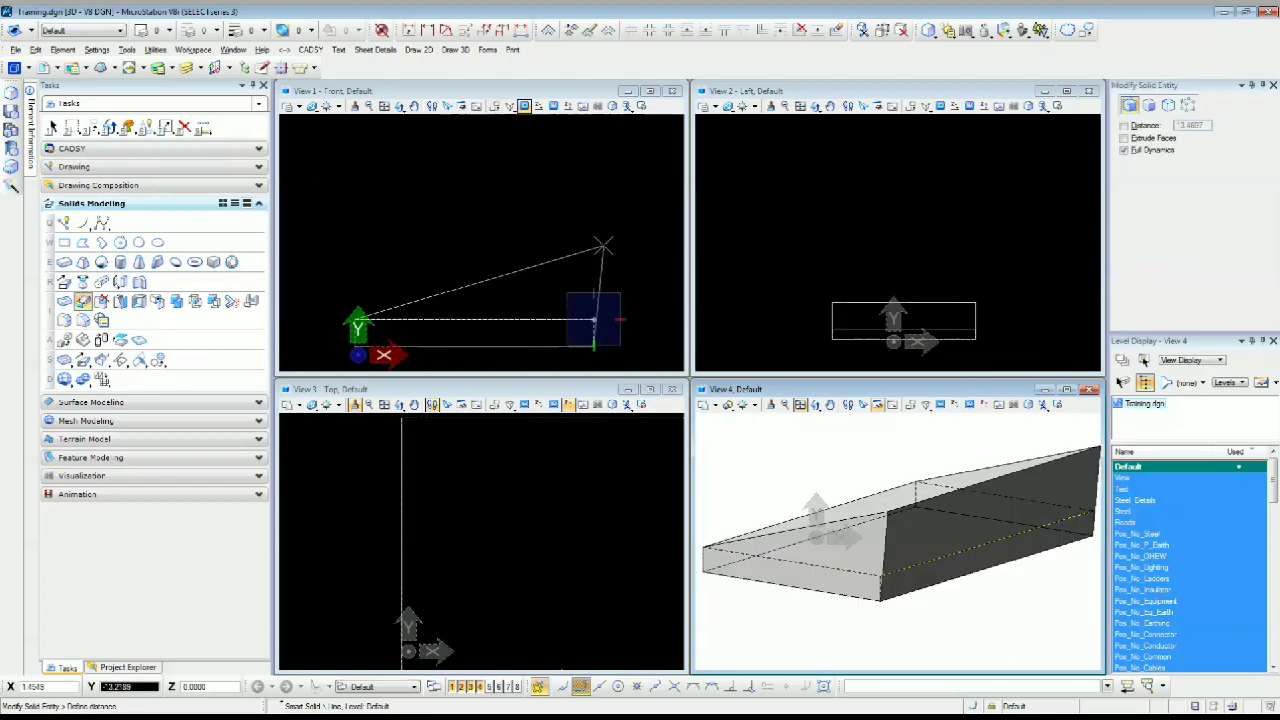
click(594, 237)
shift+middle_drag(840, 492, 814, 591)
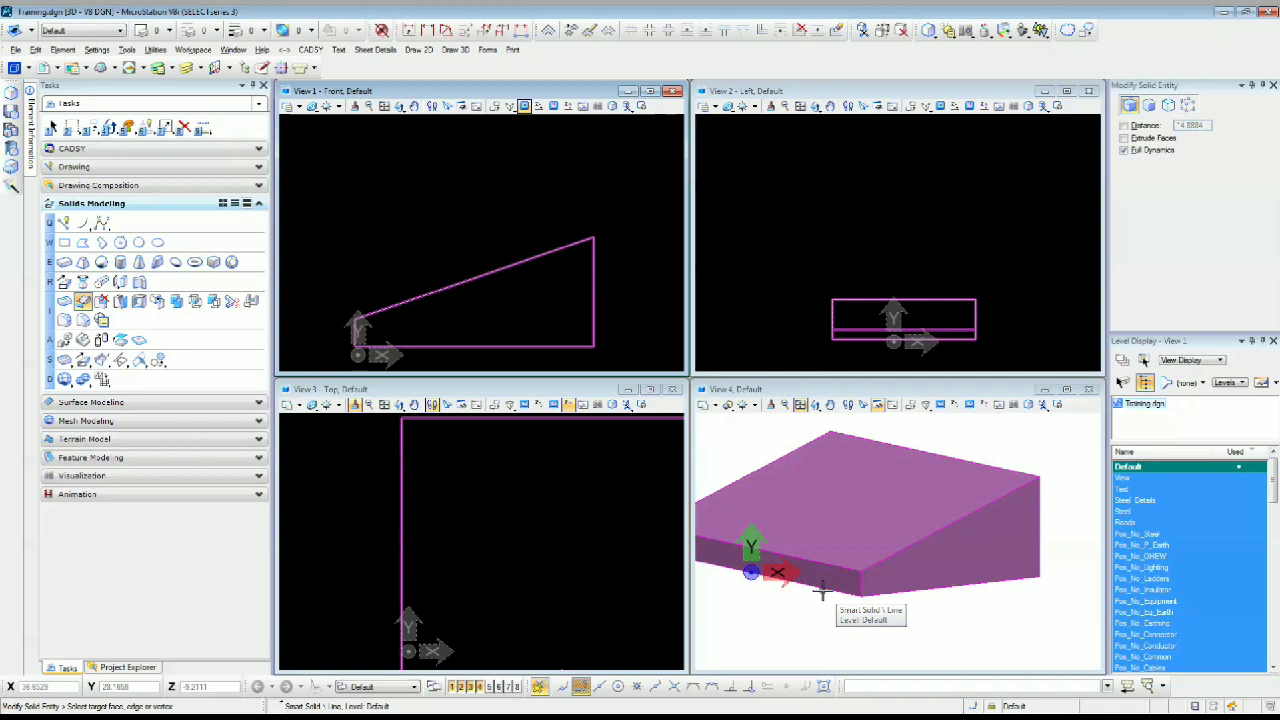
Move the bottom edge on the slab's low side down about 10.8 in the front view
click(816, 588)
middle_drag(794, 277, 797, 238)
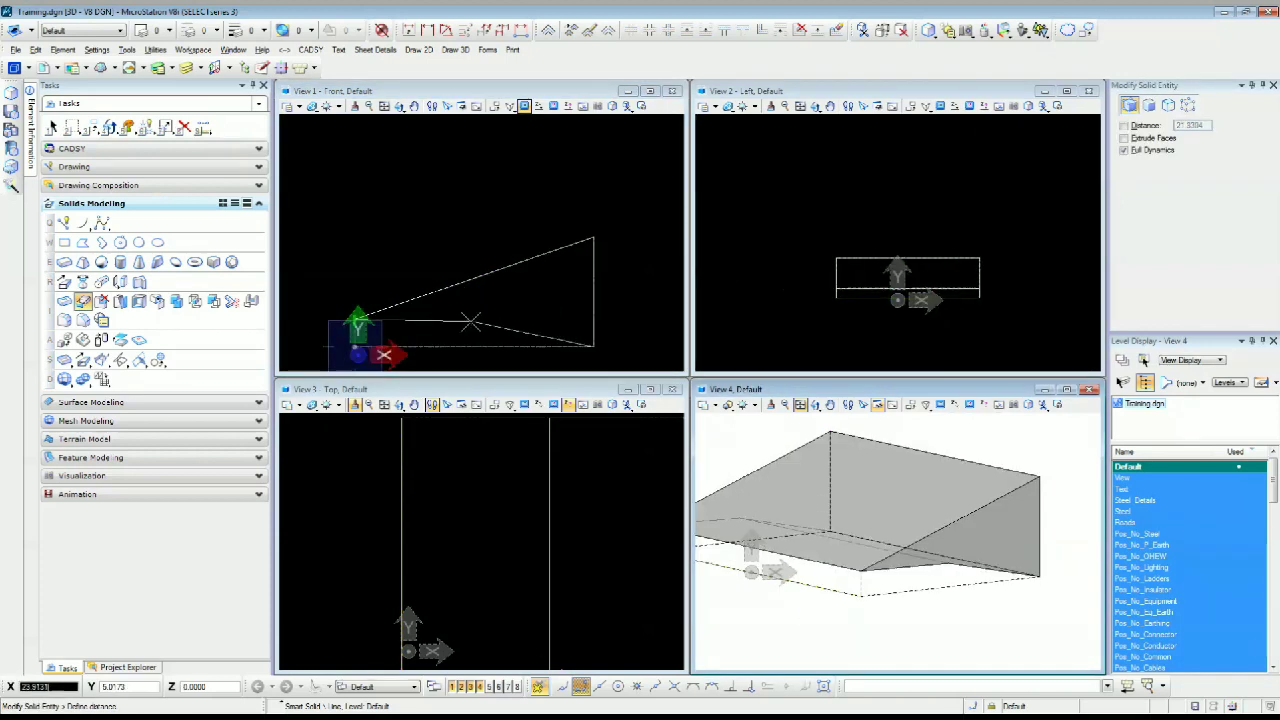
click(410, 336)
scroll(966, 546, down, 3)
shift+middle_drag(966, 545, 921, 579)
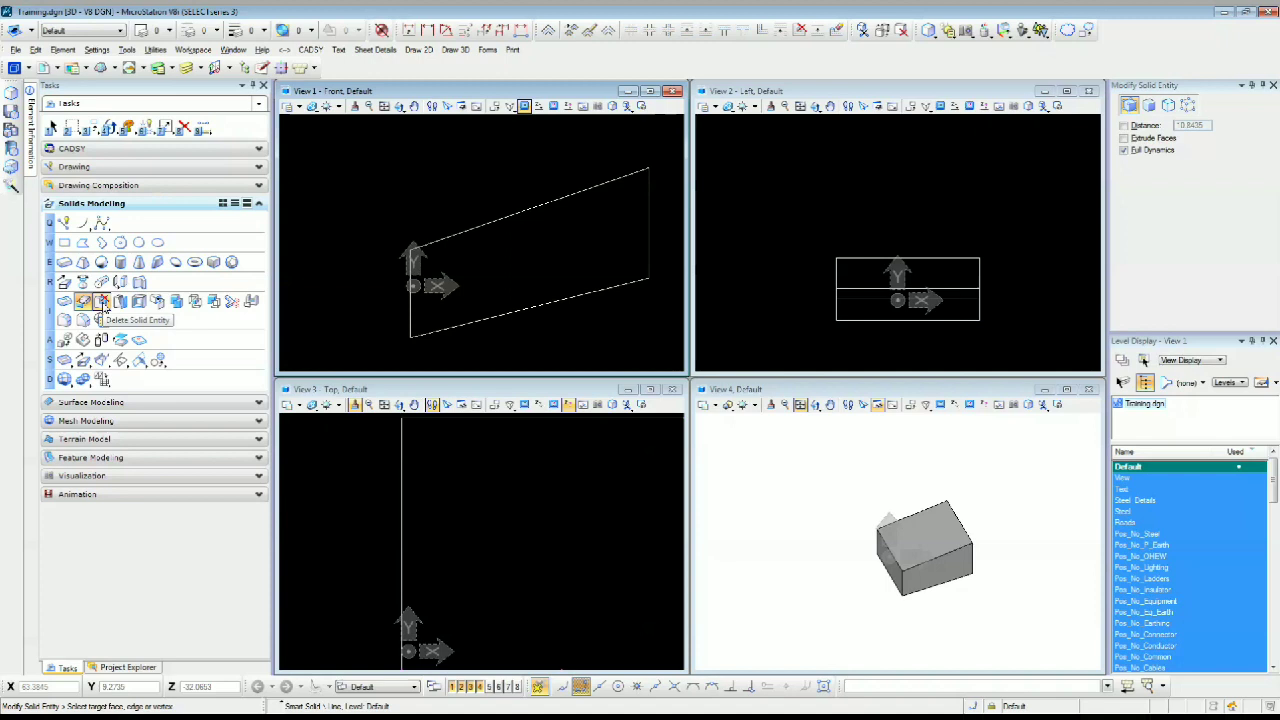
Apply Delete Solid Entity to the dark side face of the slanted solid
shift+middle_drag(980, 549, 710, 540)
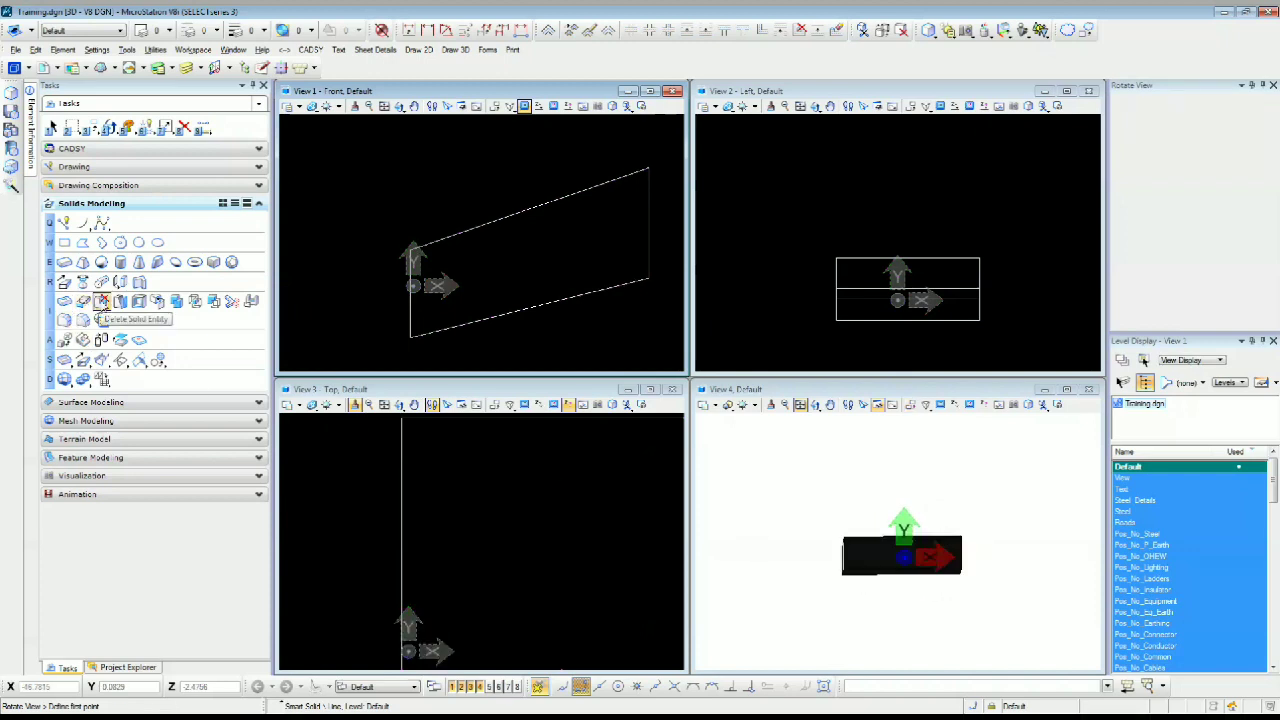
click(101, 303)
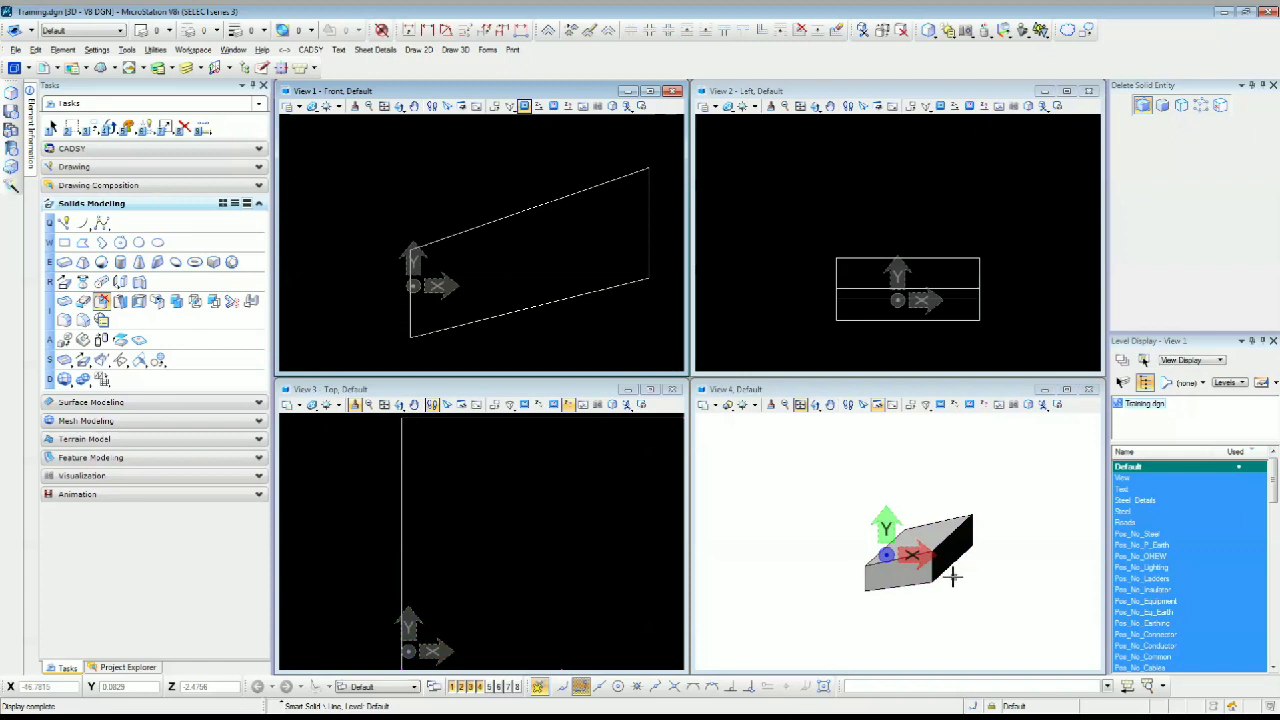
click(952, 576)
click(955, 576)
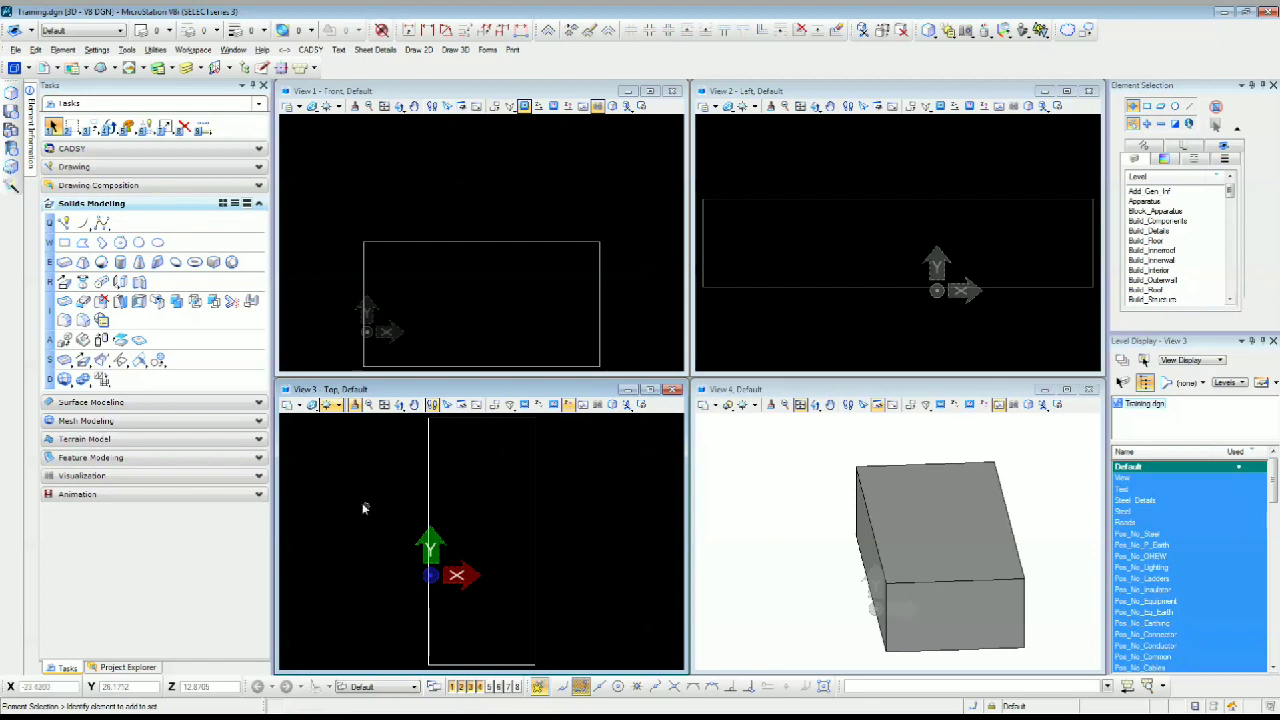
Taper the top face of the box with a draft angle of 35
click(120, 302)
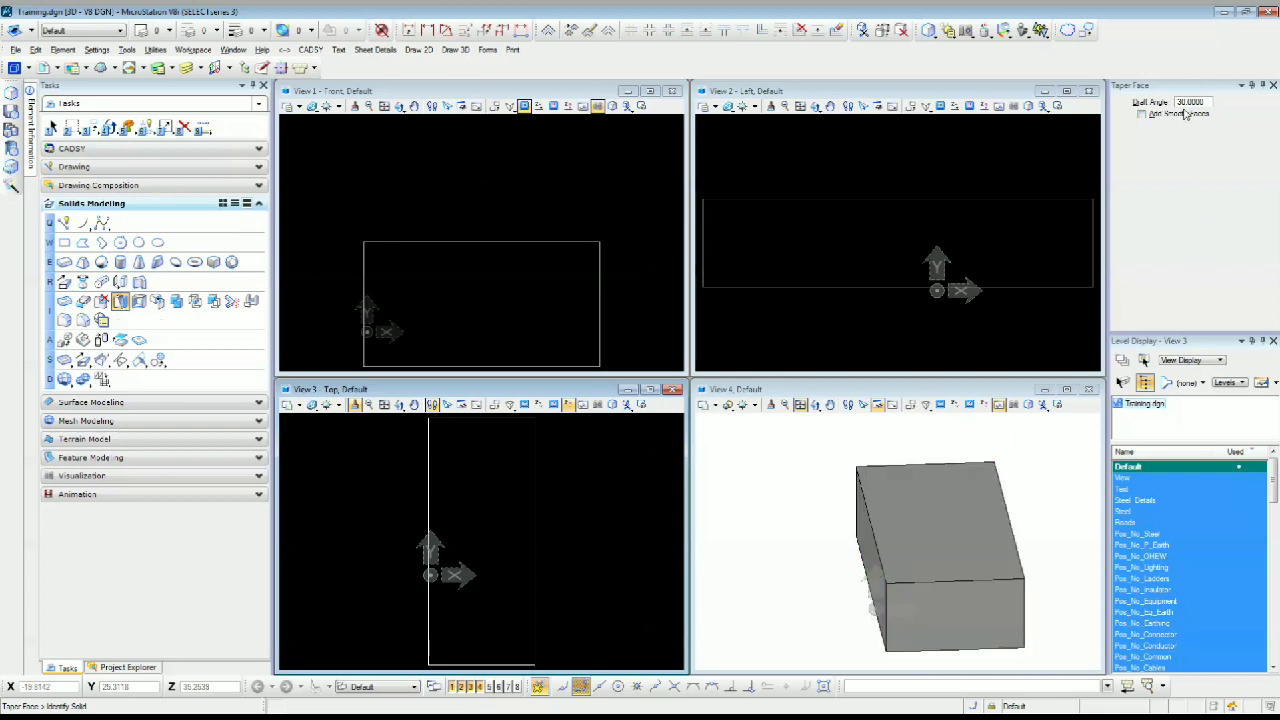
drag(1208, 103, 1196, 113)
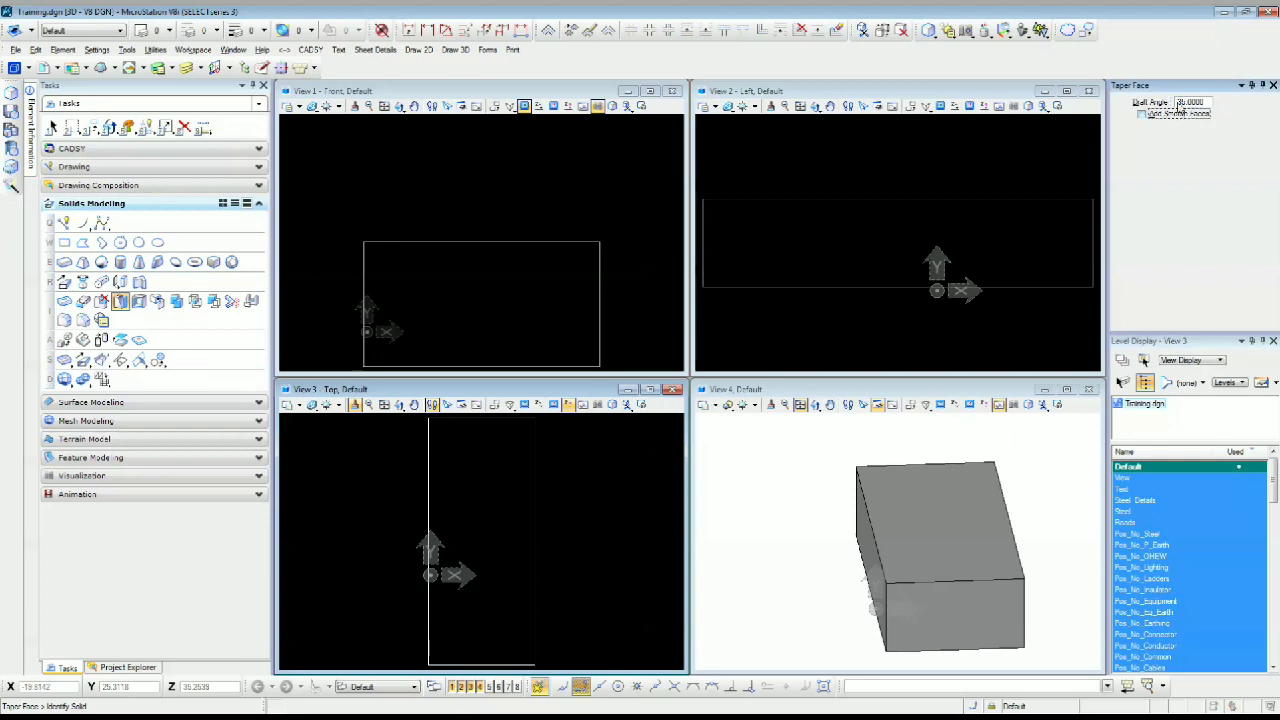
click(924, 543)
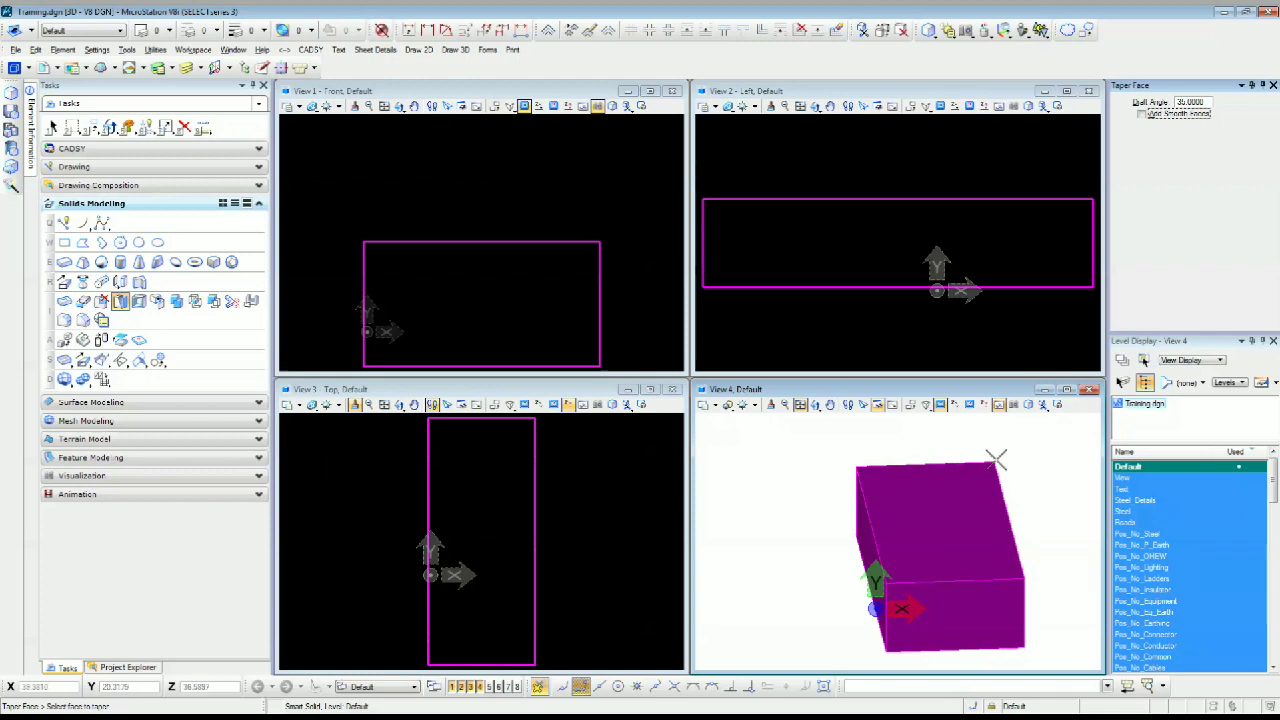
click(1025, 577)
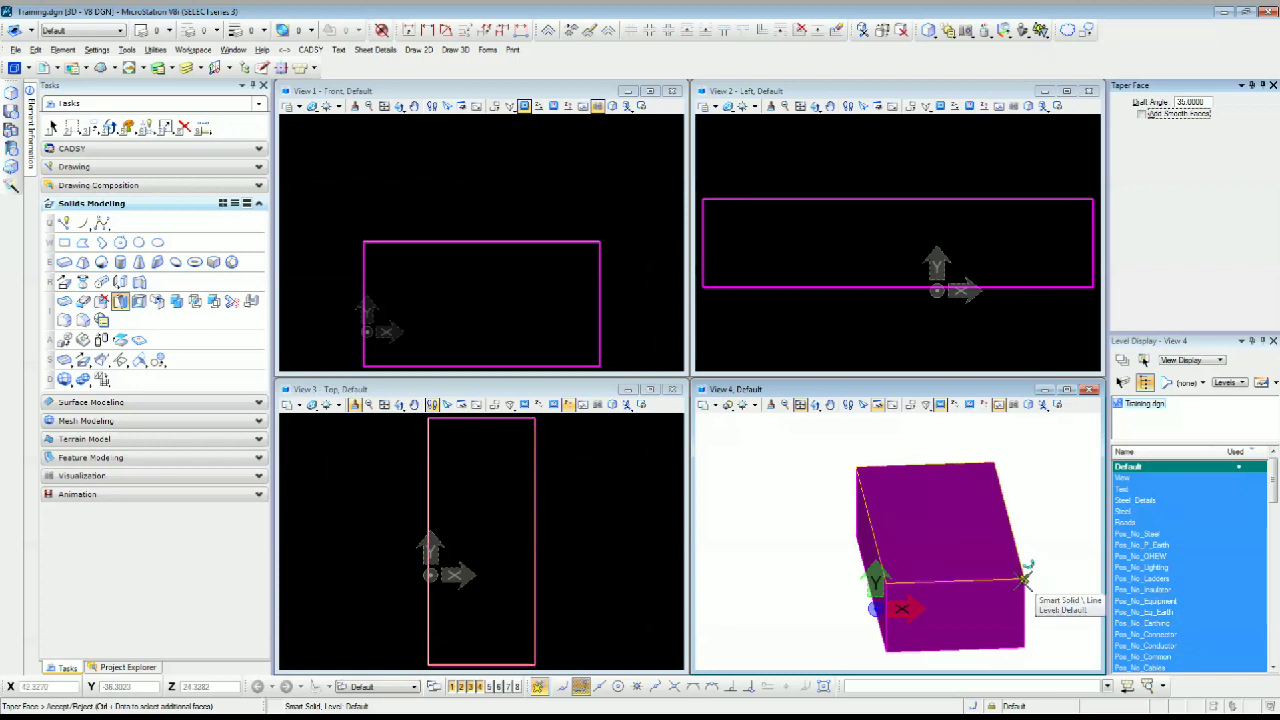
click(1008, 504)
shift+middle_drag(1008, 610, 845, 629)
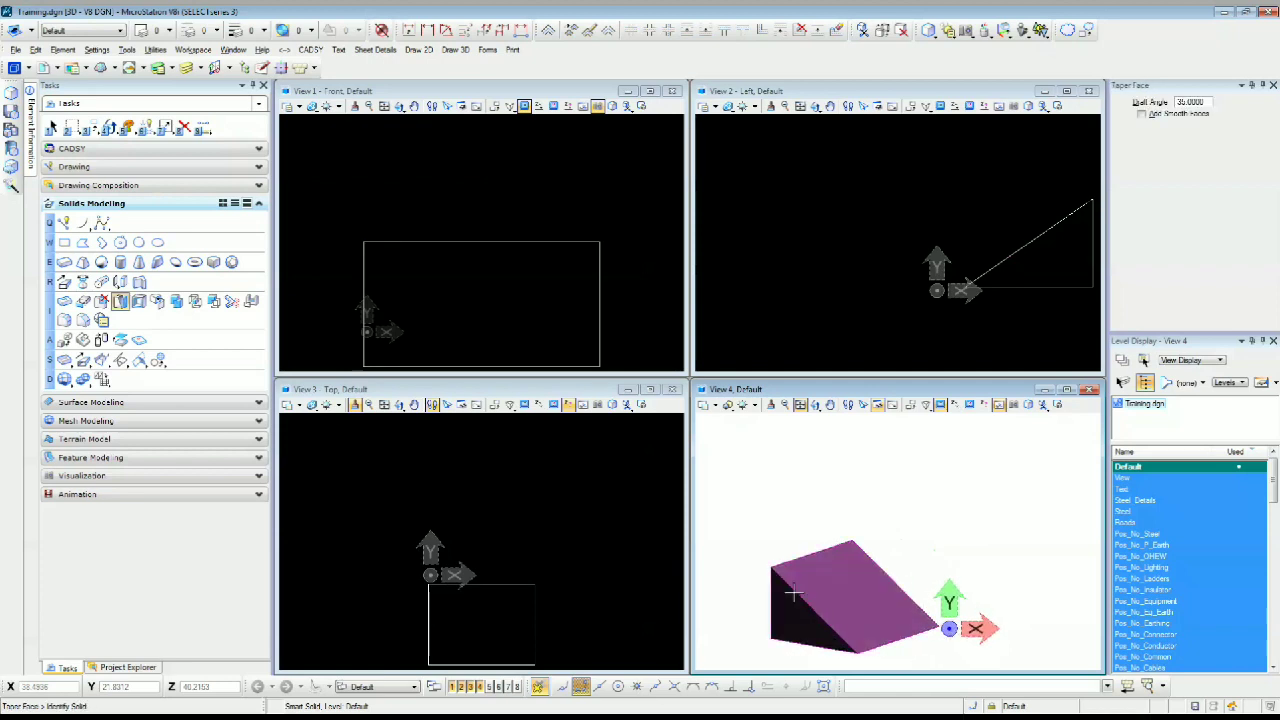
Fit the tapered solid in all four views and orbit the 3D view to examine its sloped face
middle_click(926, 343)
middle_click(926, 343)
middle_click(608, 350)
middle_click(608, 350)
middle_click(646, 487)
middle_click(646, 487)
middle_click(967, 490)
middle_click(967, 490)
shift+middle_drag(902, 571, 894, 606)
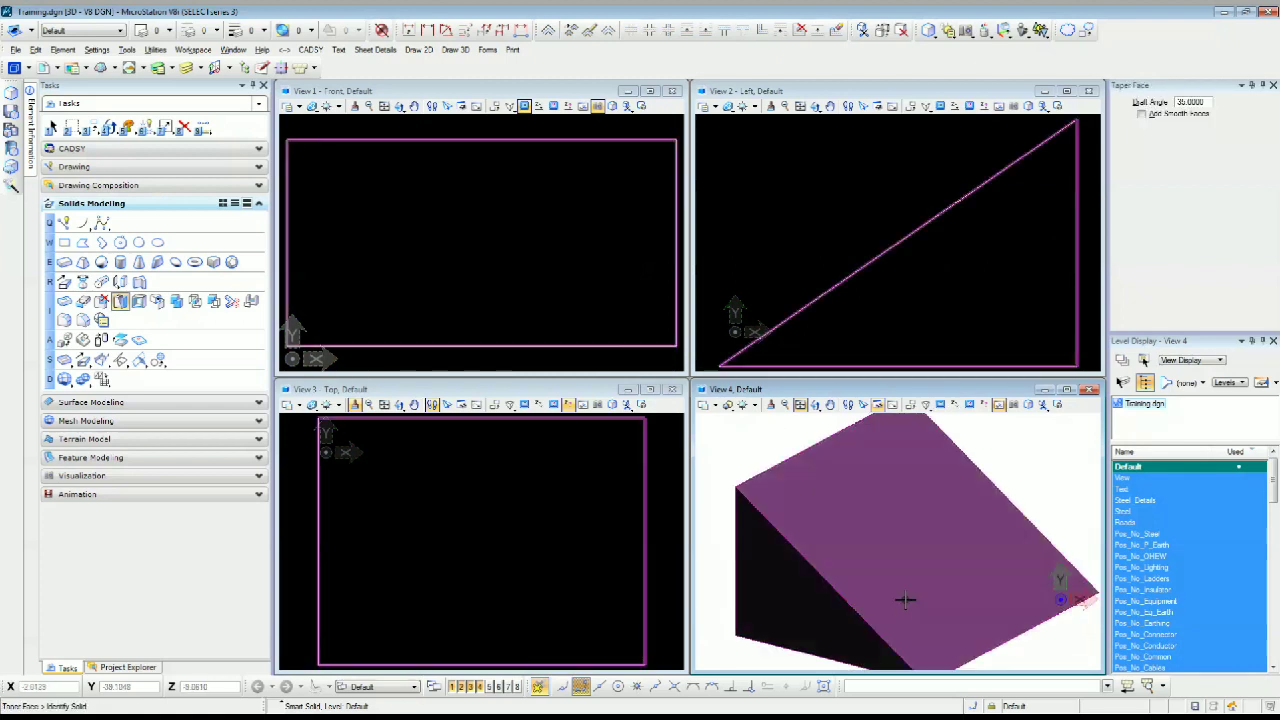
Undo the face taper on the box and orbit the 3D view to show its top face
key(ctrl+z)
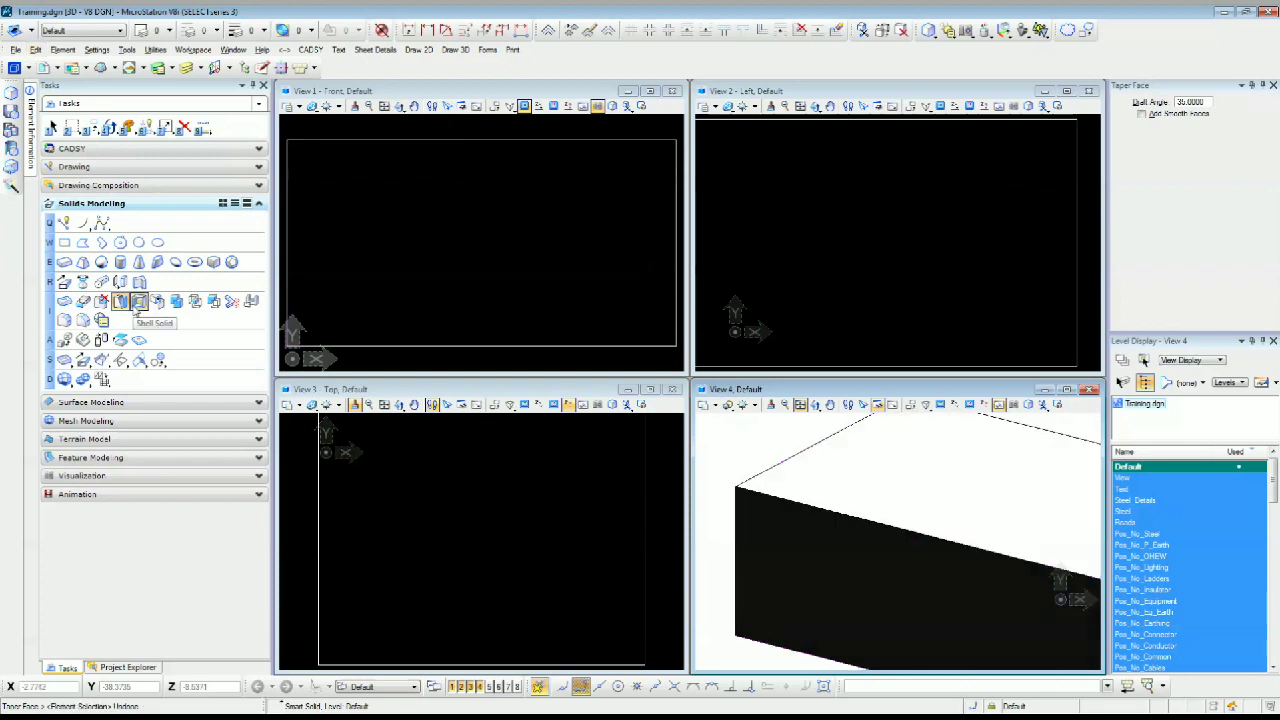
scroll(771, 471, down, 2)
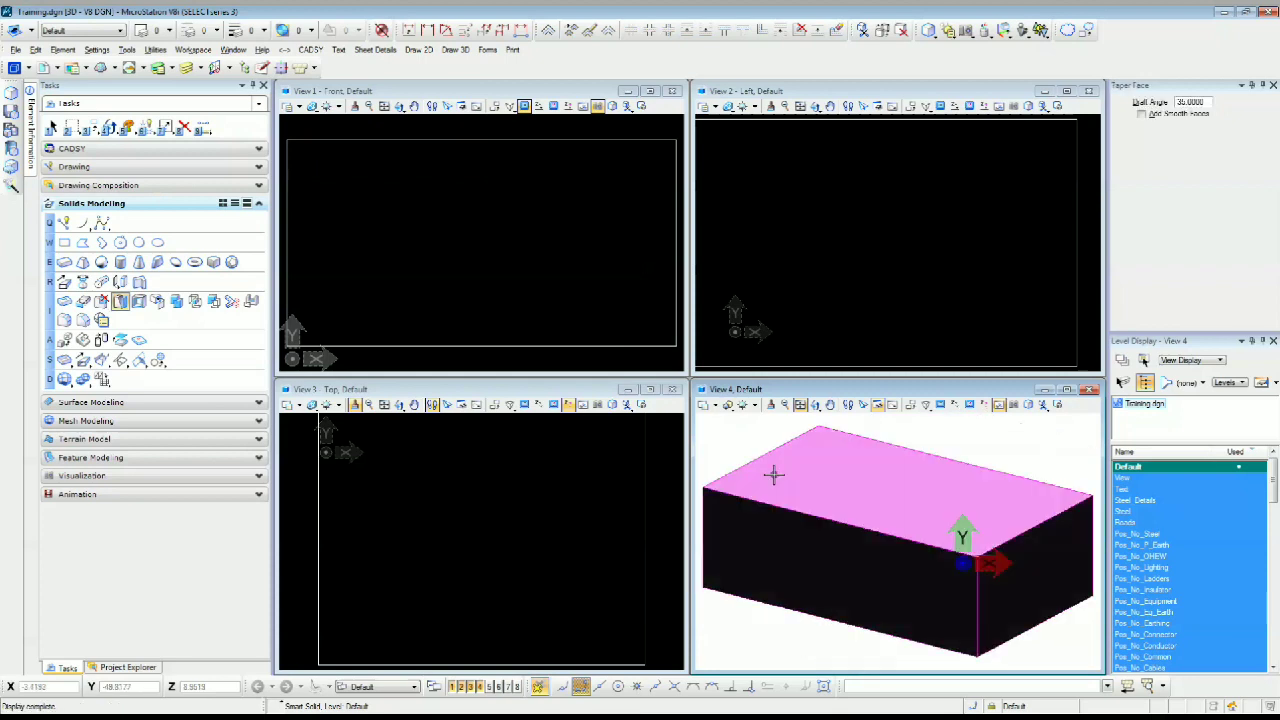
scroll(457, 523, down, 3)
scroll(880, 300, down, 3)
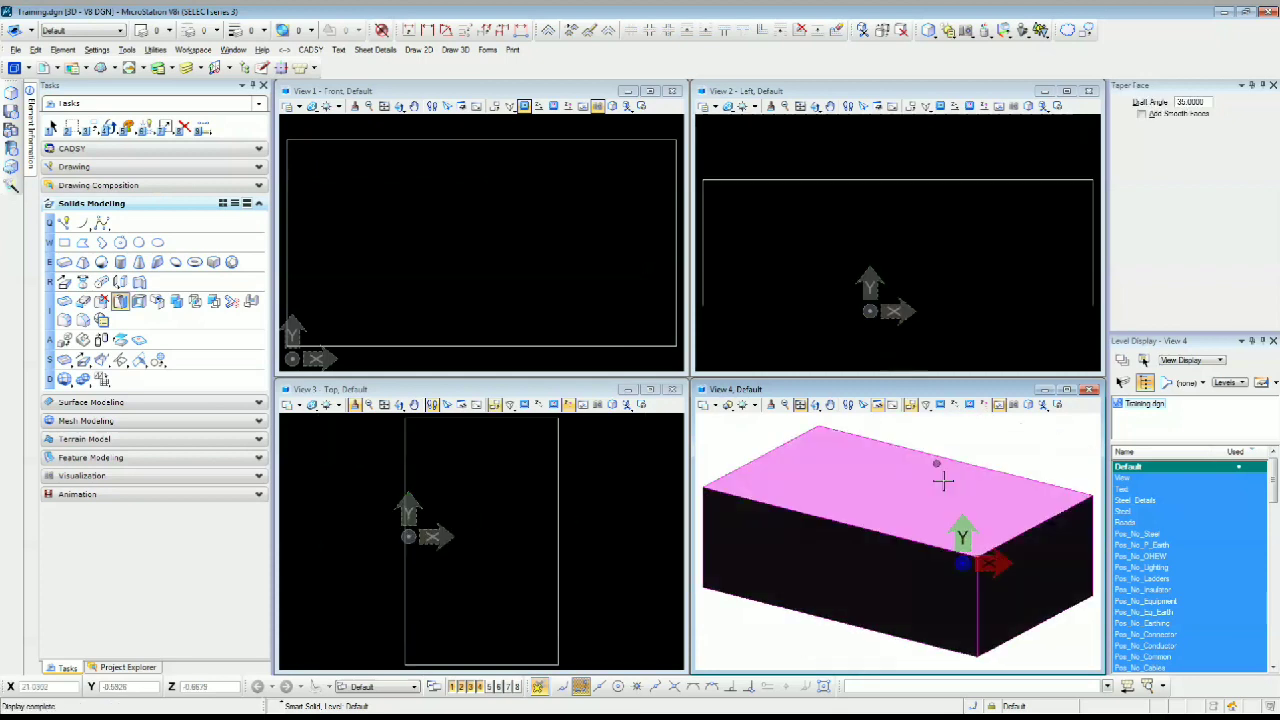
scroll(848, 540, down, 2)
shift+middle_drag(848, 540, 1023, 592)
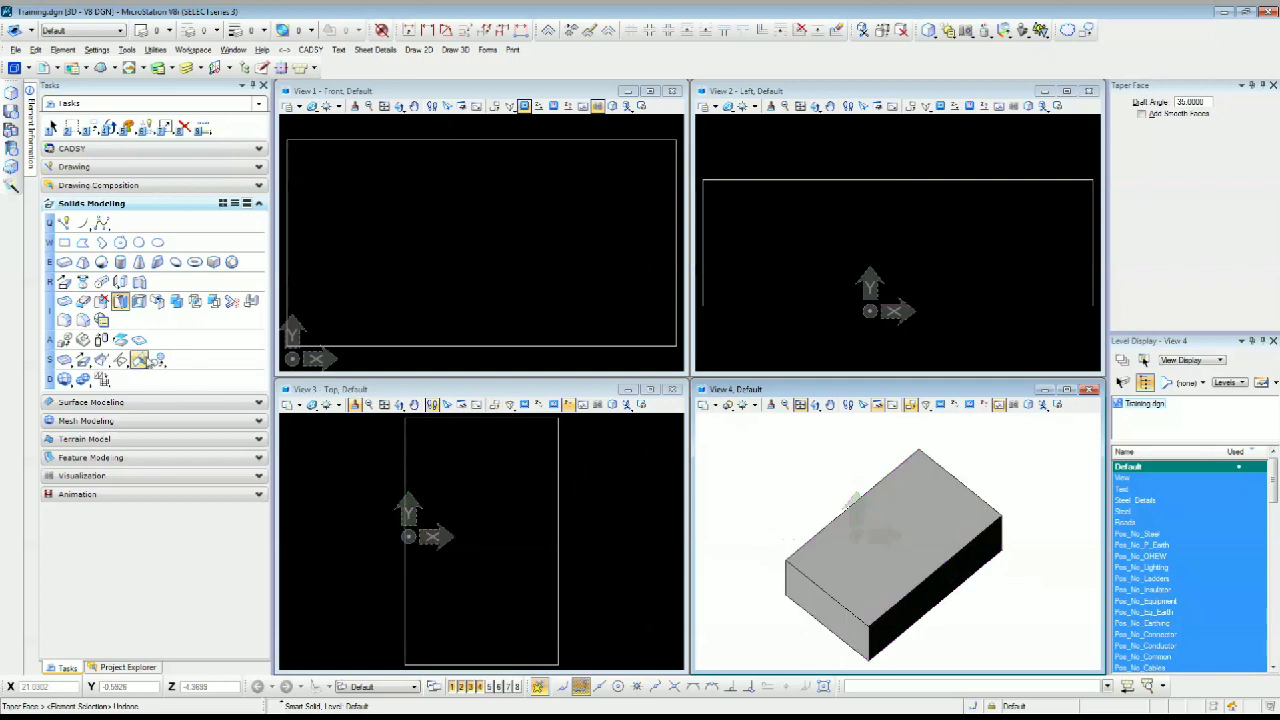
Shell the box inward with a thickness of 0.1, removing its top face
click(139, 301)
click(880, 535)
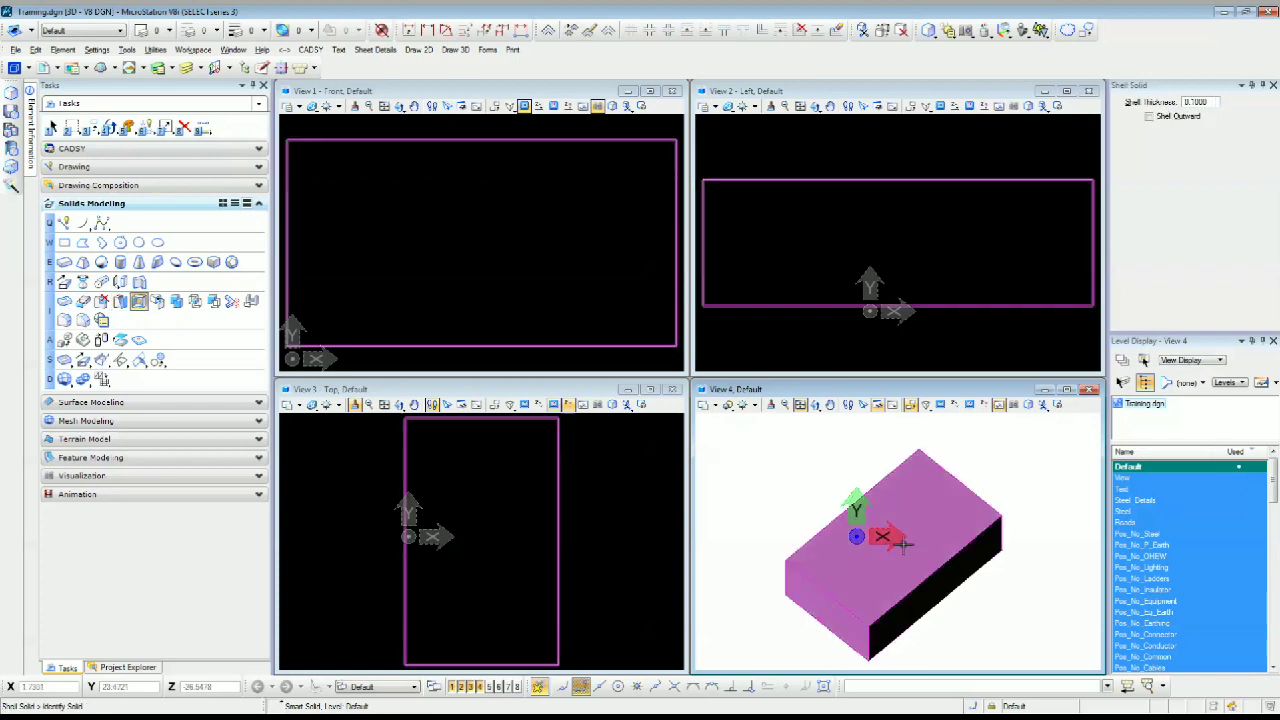
click(905, 545)
shift+middle_drag(841, 606, 870, 603)
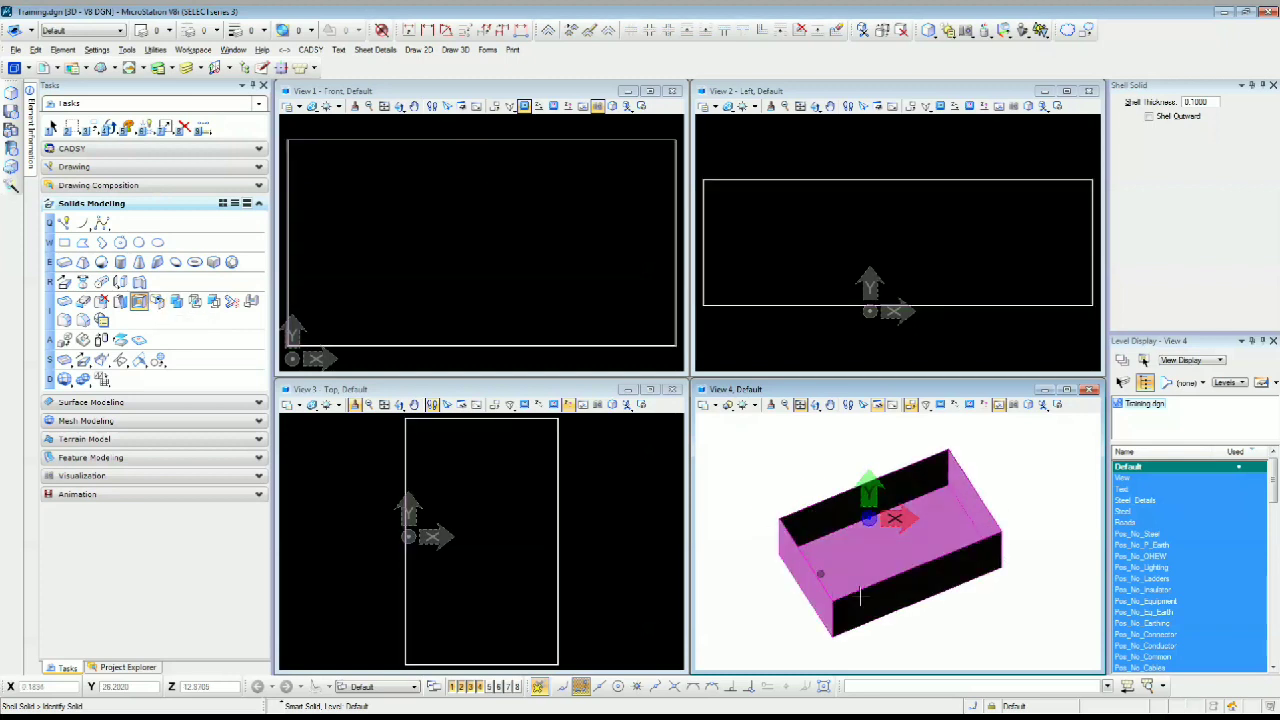
Undo the shell on the box and leave the Replace Face tool unused
click(158, 304)
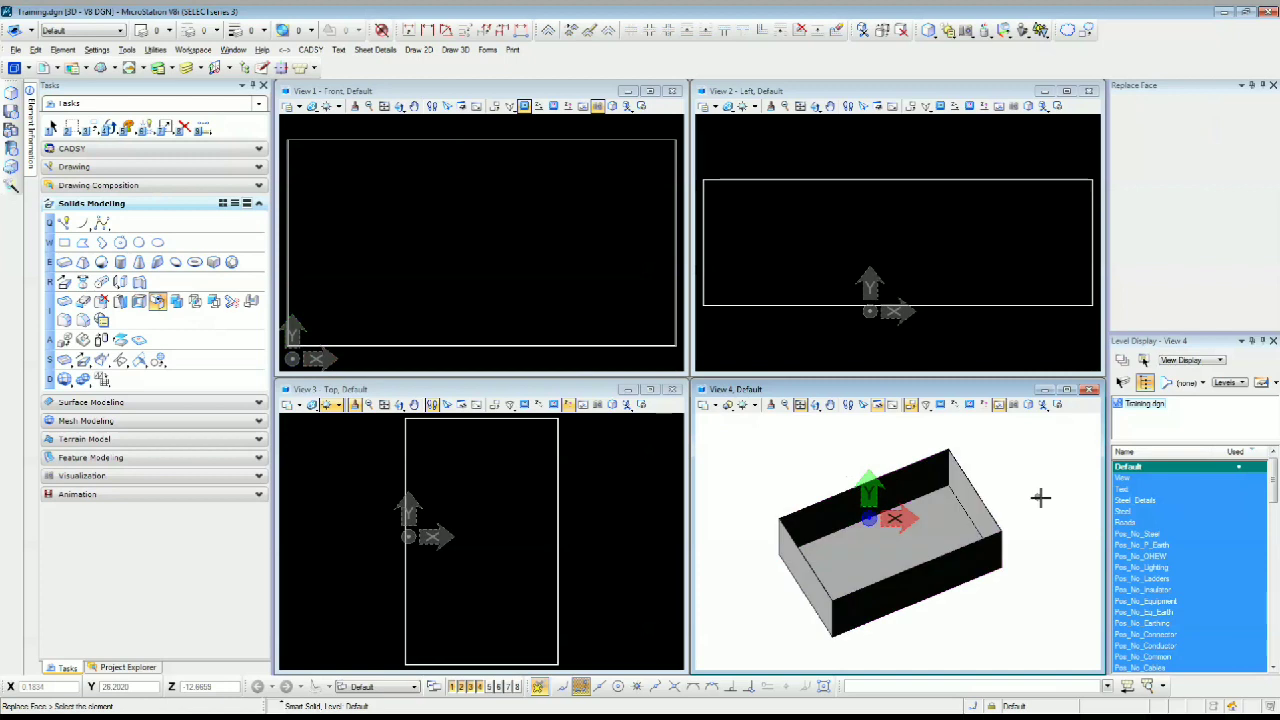
key(ctrl+z)
shift+middle_drag(1023, 579, 1000, 560)
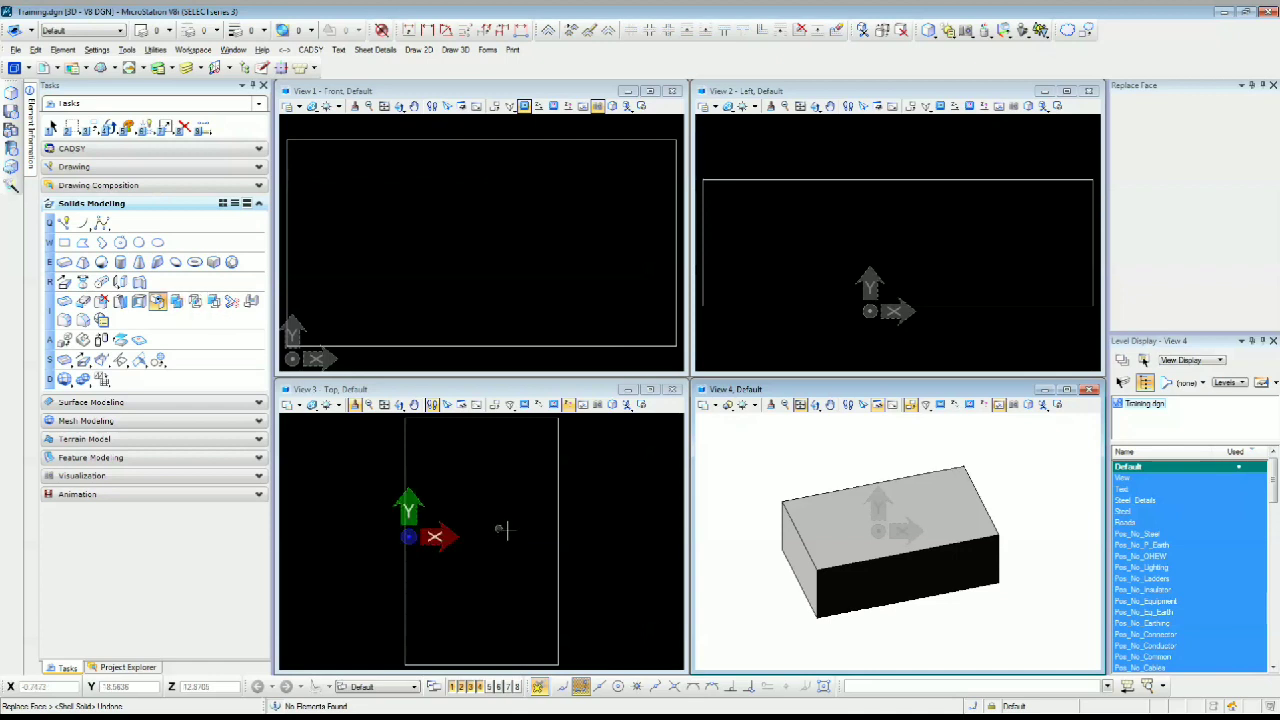
key(Escape)
Copy the box about 28 sideways along X and 23 upward in the front view
scroll(430, 531, down, 1)
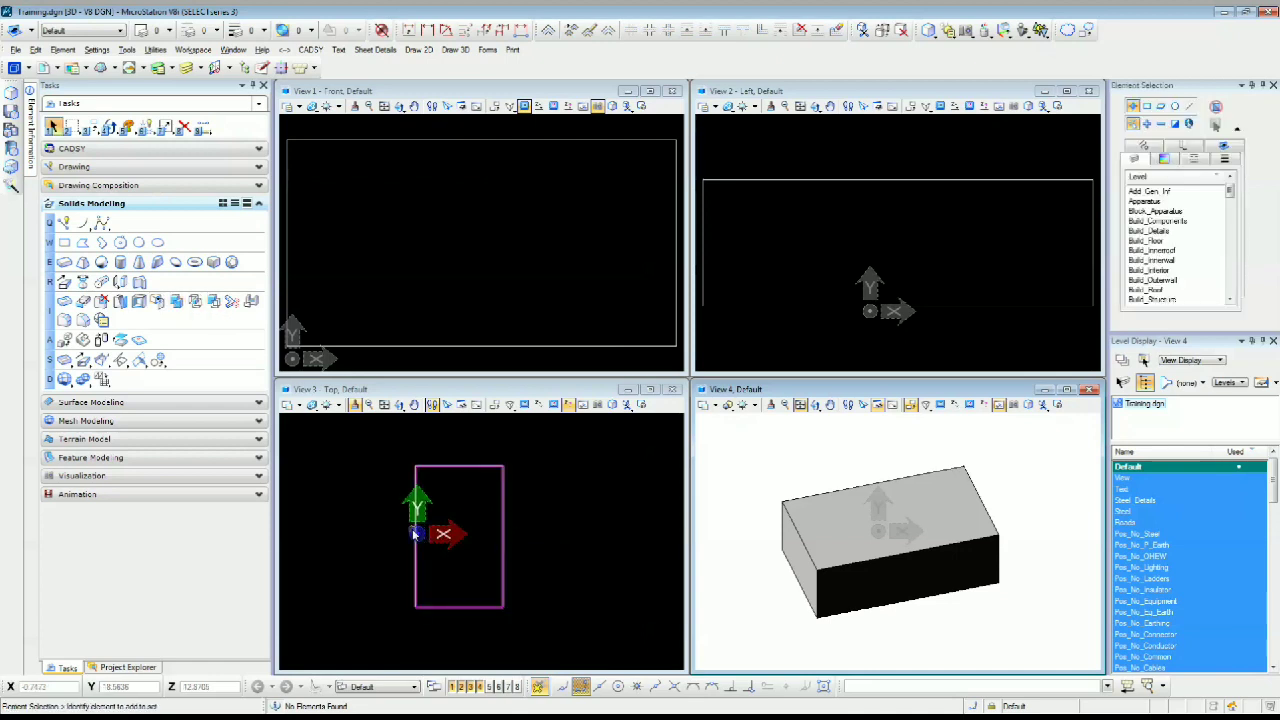
click(415, 528)
scroll(458, 355, down, 2)
key(3)
key(1)
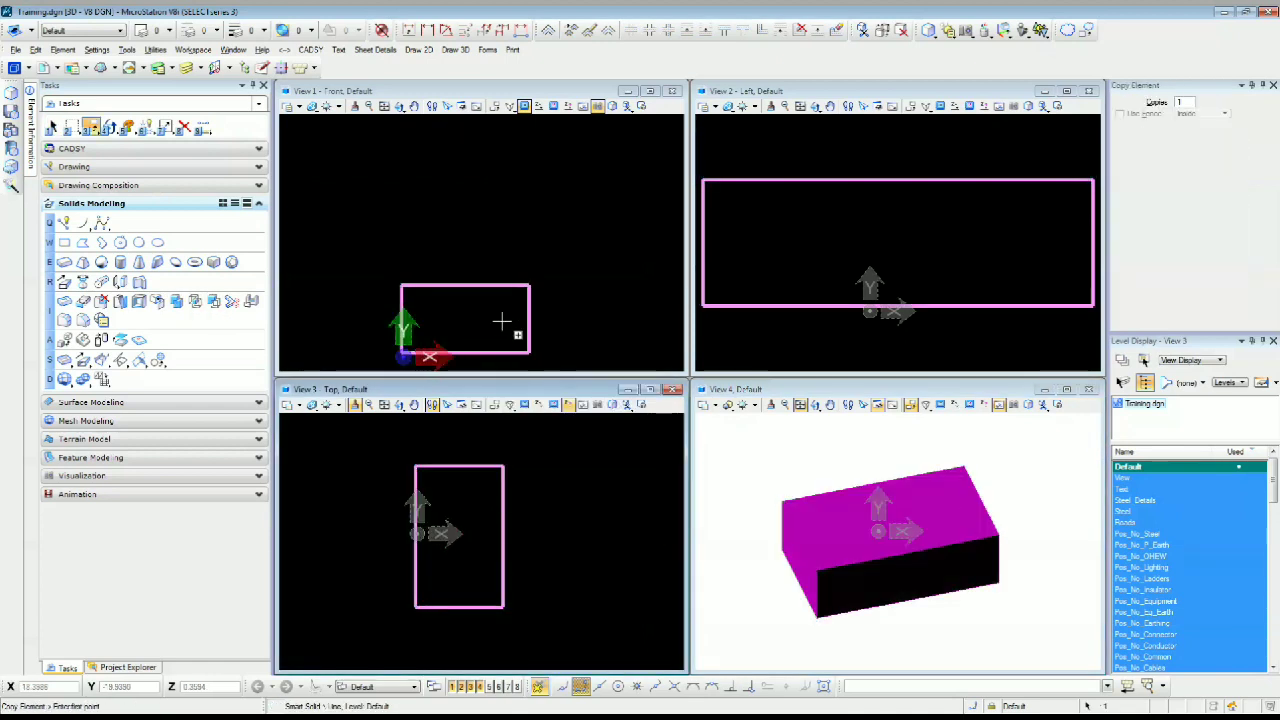
click(473, 322)
click(558, 257)
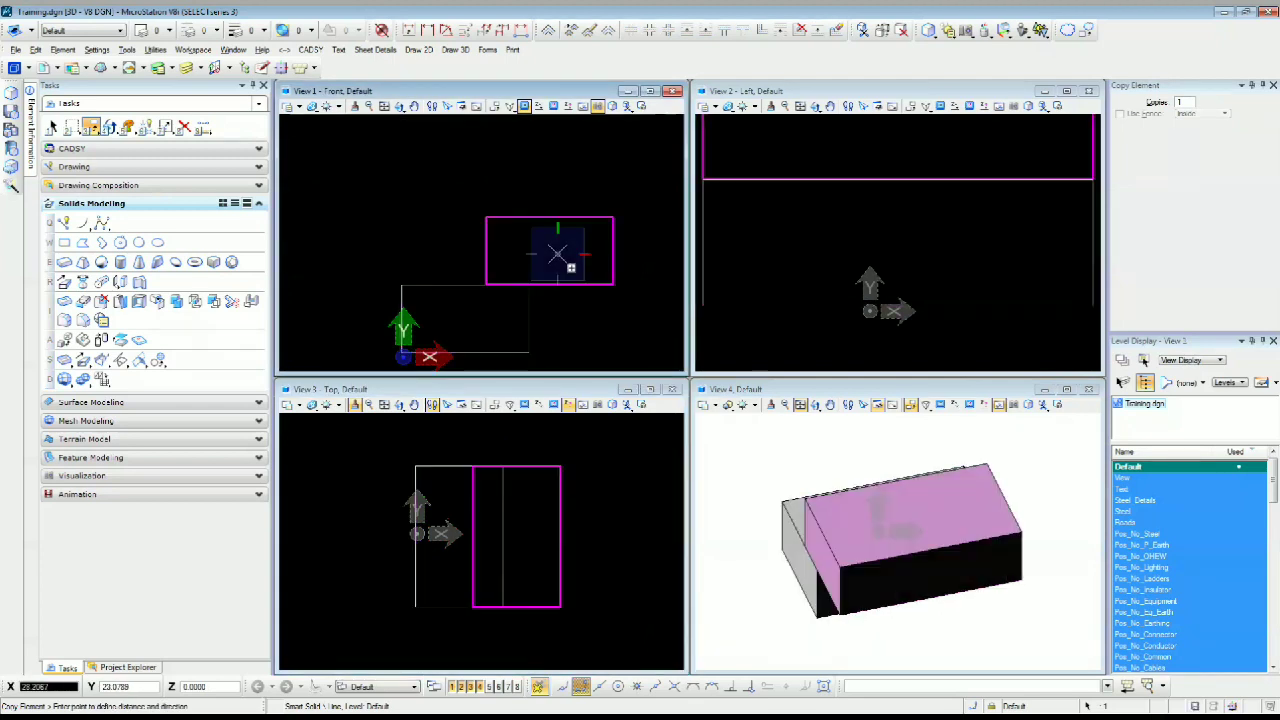
key(Escape)
Move the copied box down to the original box's level by picking points in the top view
key(3)
key(2)
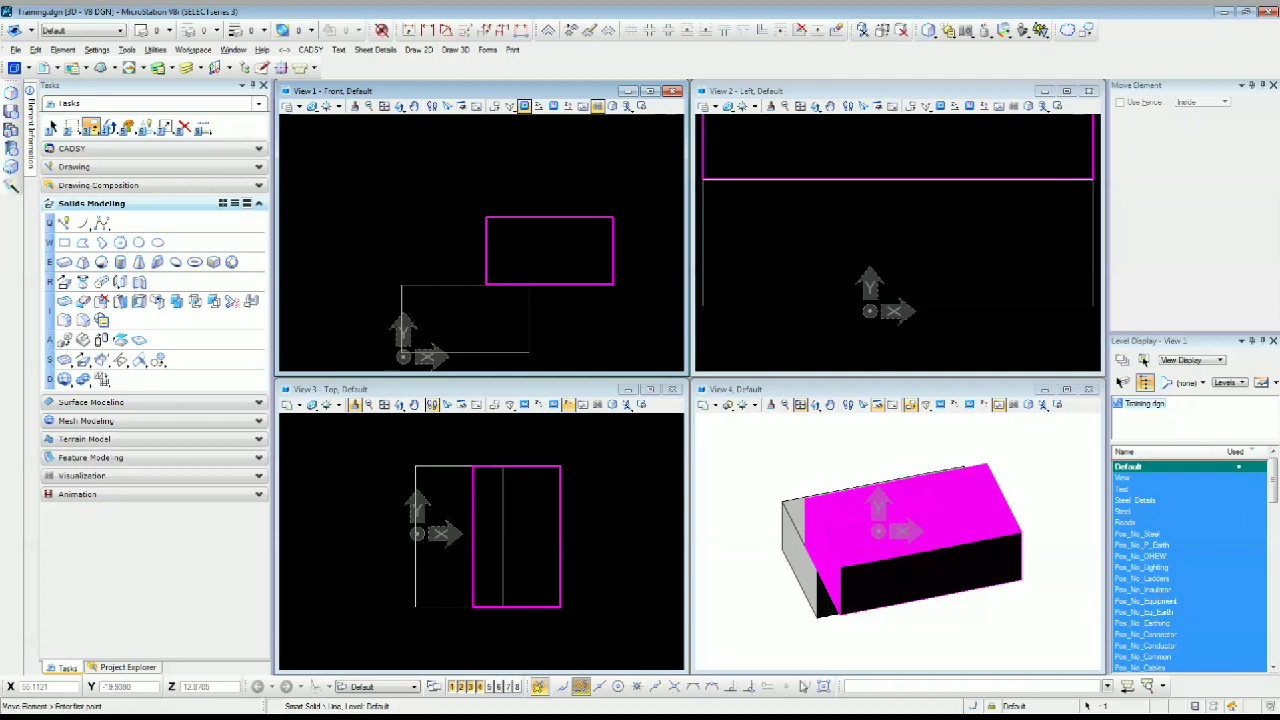
click(481, 473)
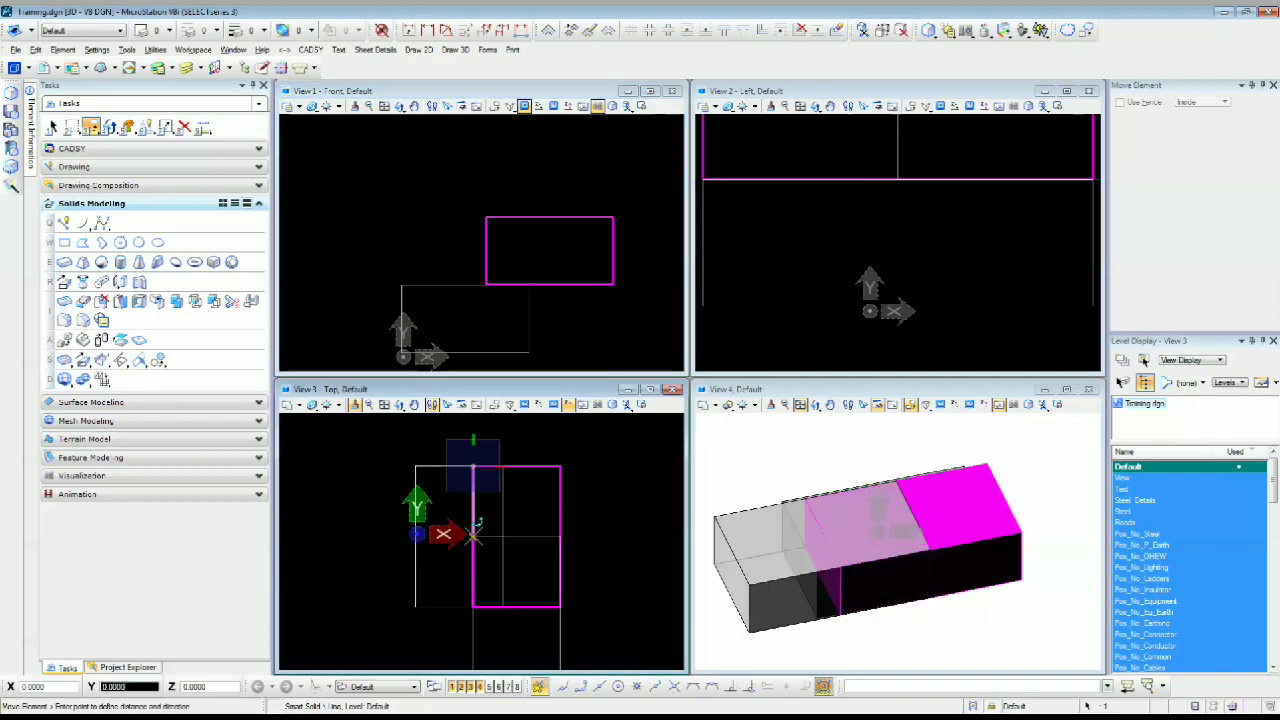
click(475, 537)
click(477, 468)
key(Escape)
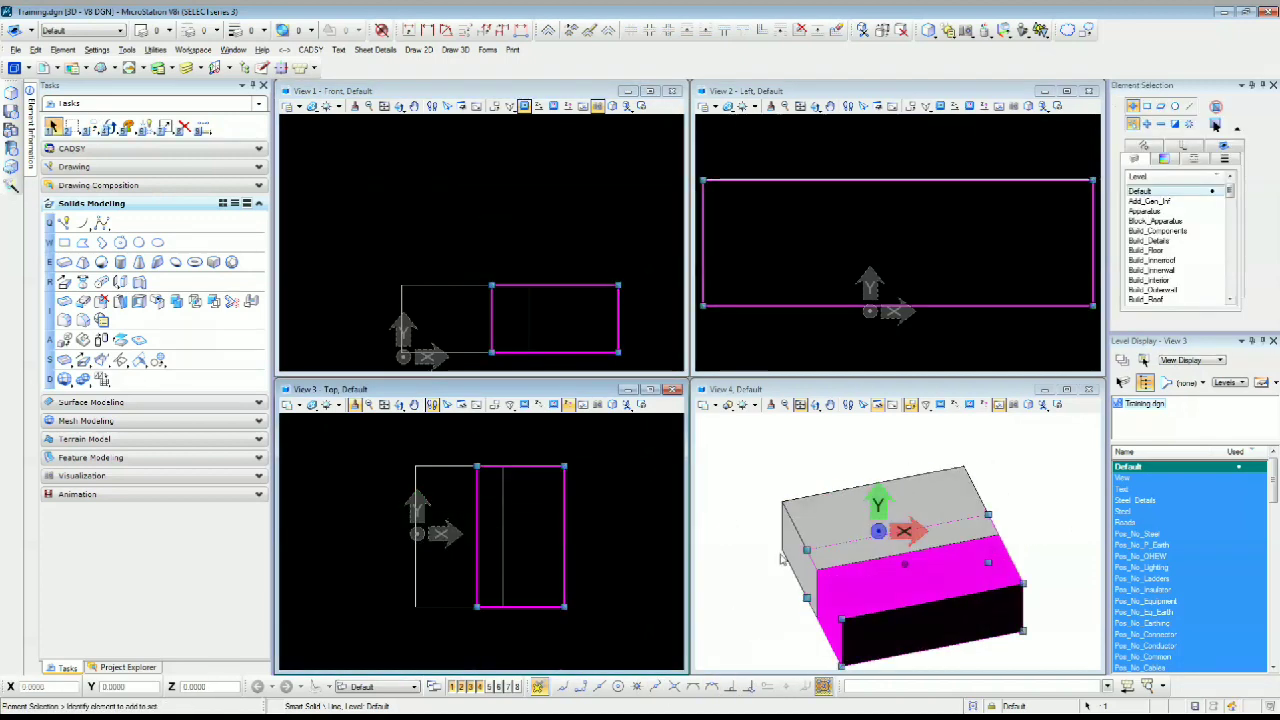
Move the copied box up about 14.8 in the front view so it partly overlaps the original
key(3)
key(2)
click(602, 271)
click(602, 227)
key(Escape)
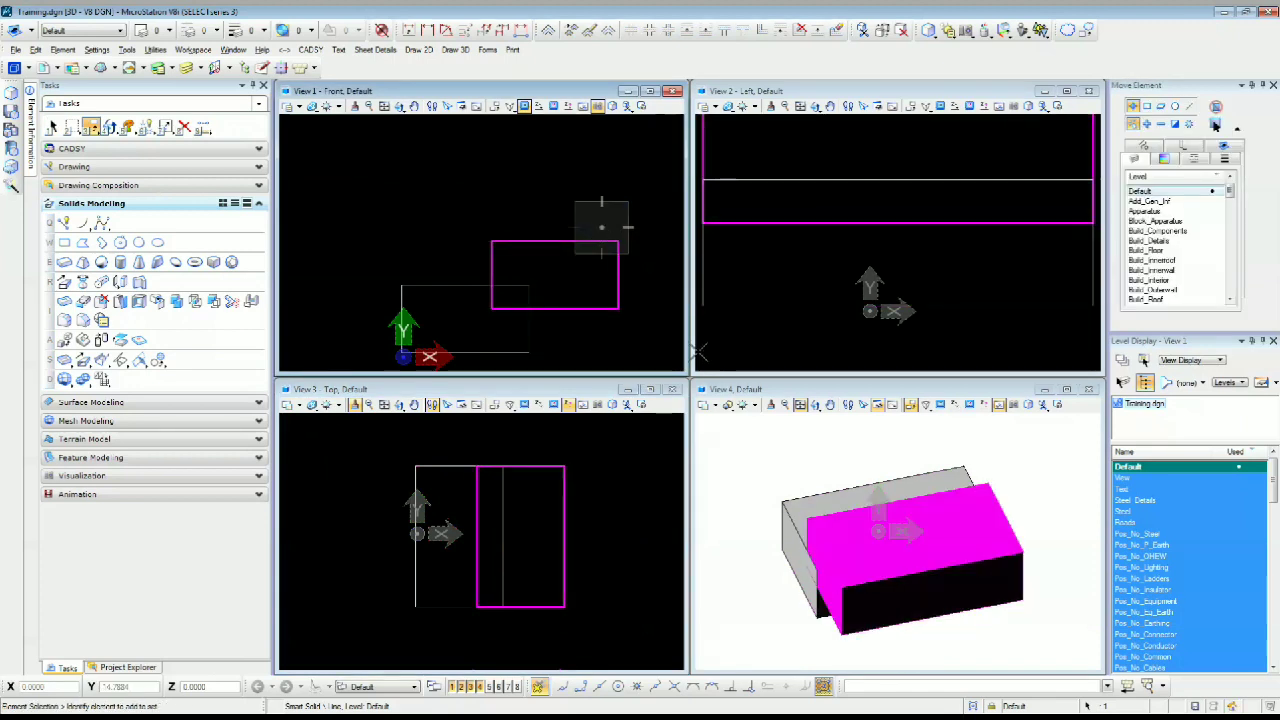
Unite the two overlapping boxes into one solid with Keep Originals set to None
click(748, 628)
shift+middle_drag(748, 628, 852, 596)
click(862, 590)
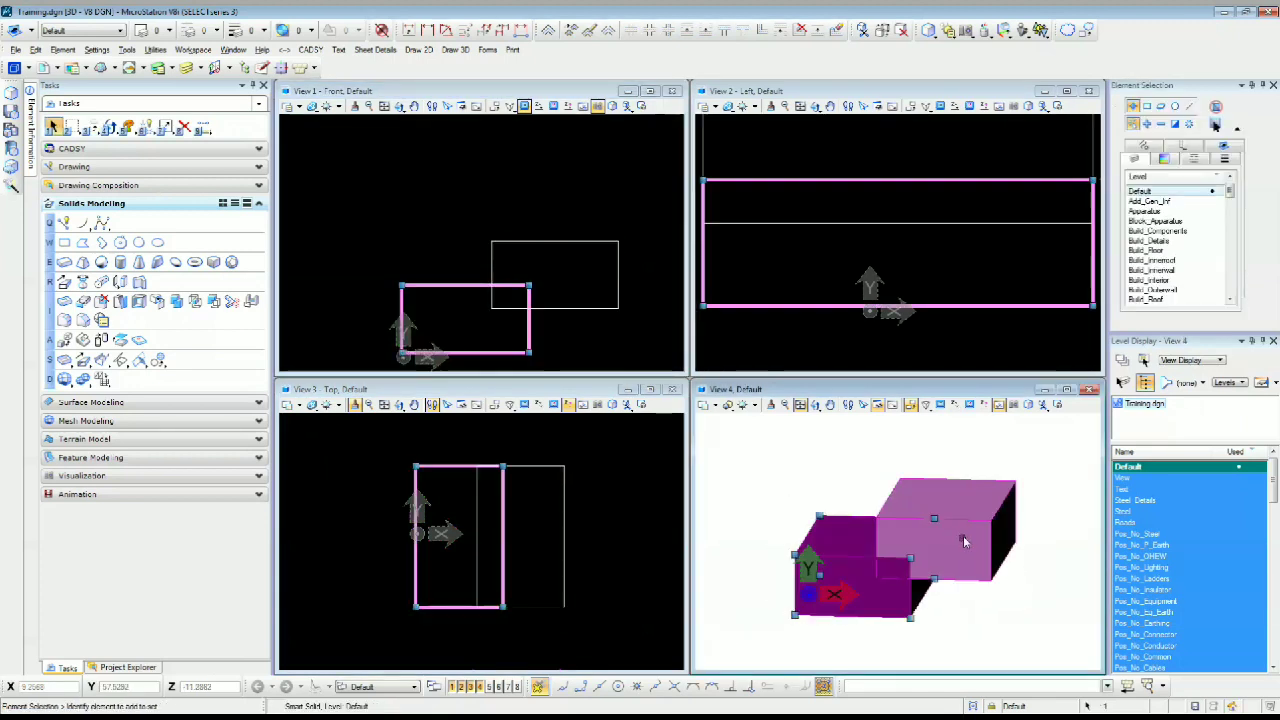
click(968, 540)
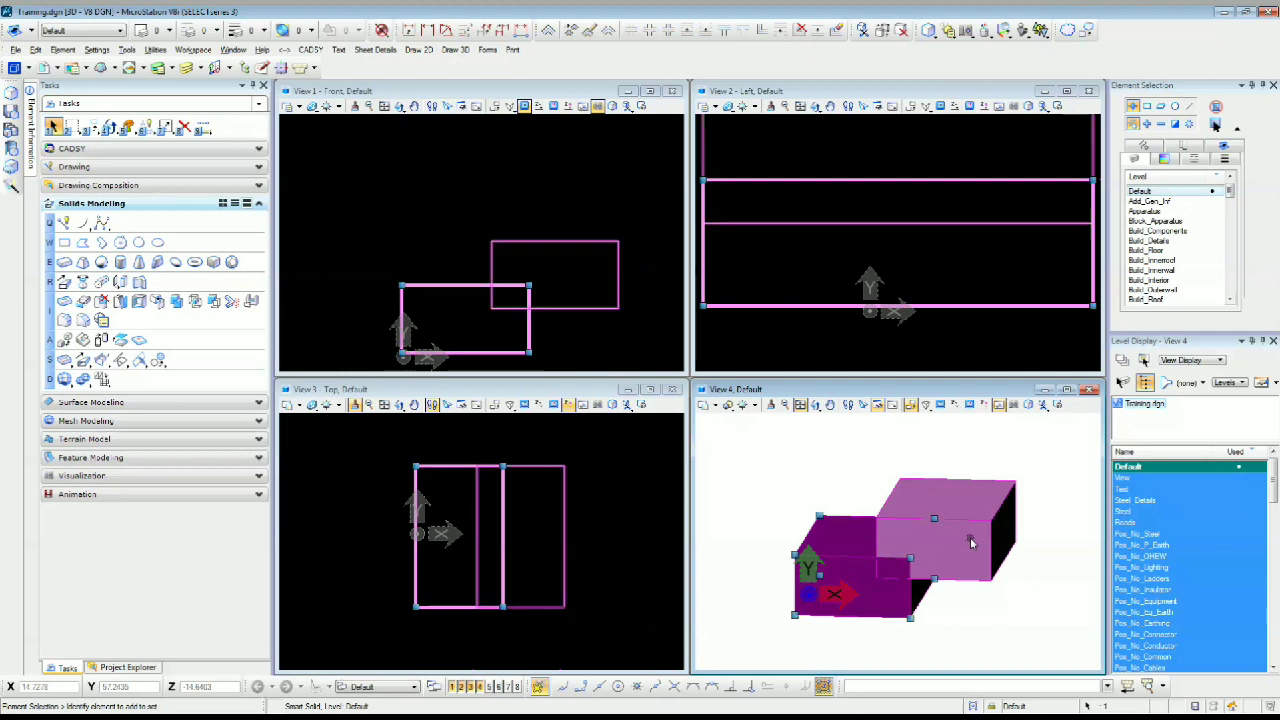
click(1025, 596)
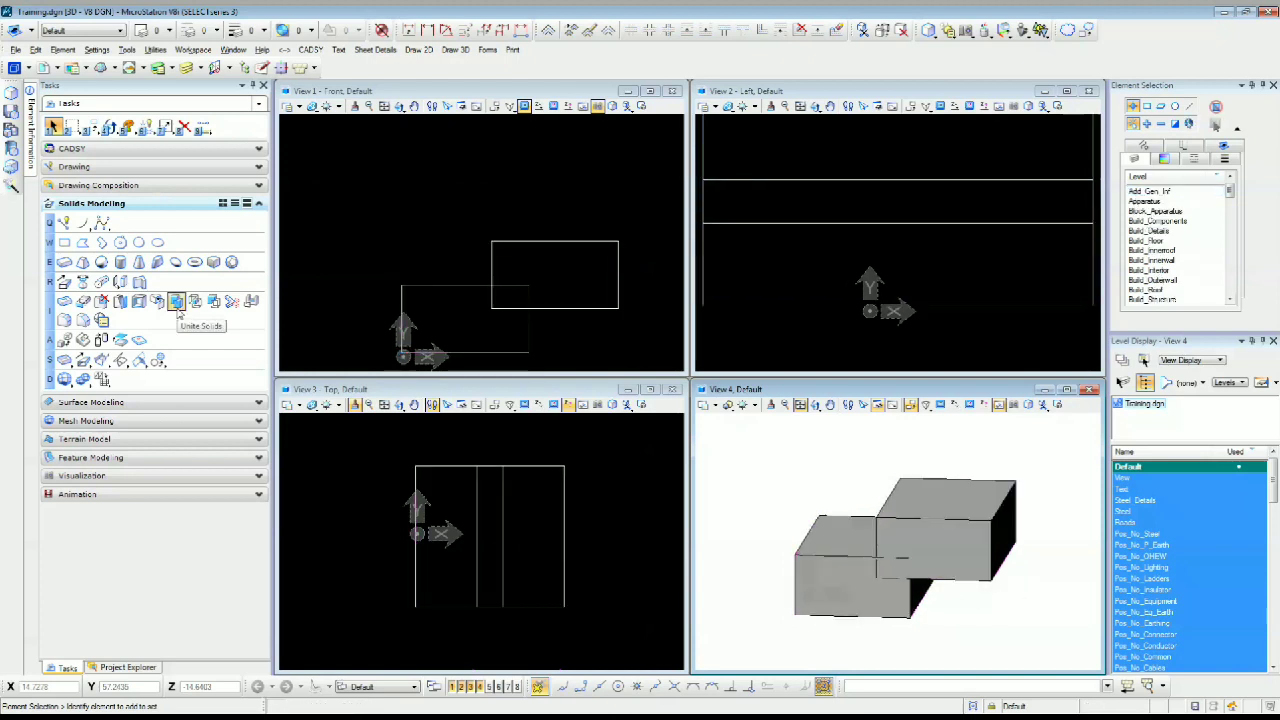
click(177, 307)
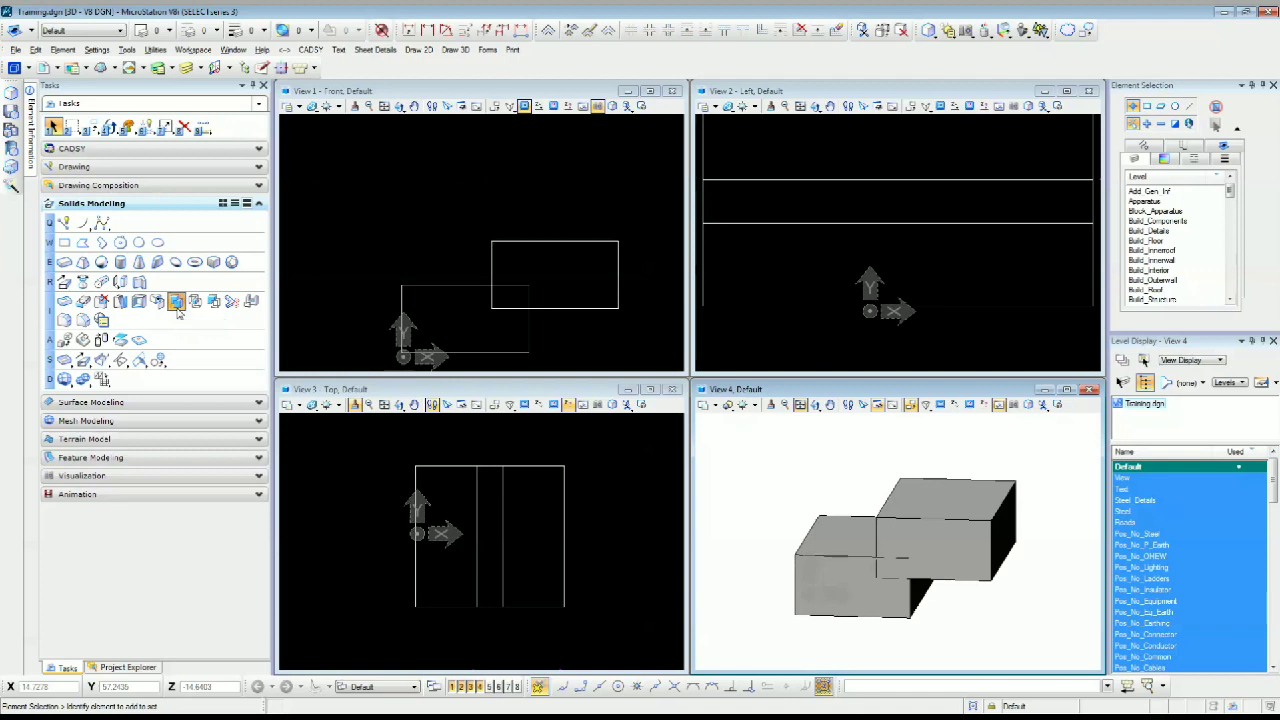
click(970, 530)
click(880, 596)
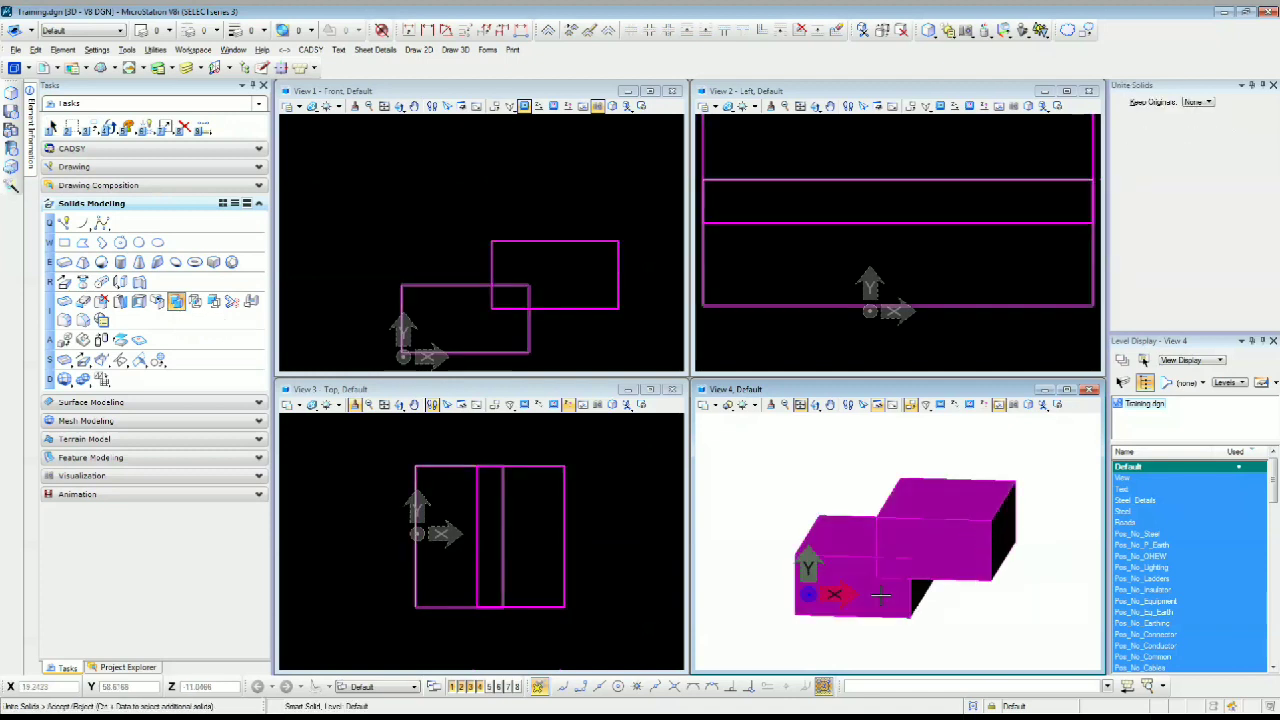
click(964, 609)
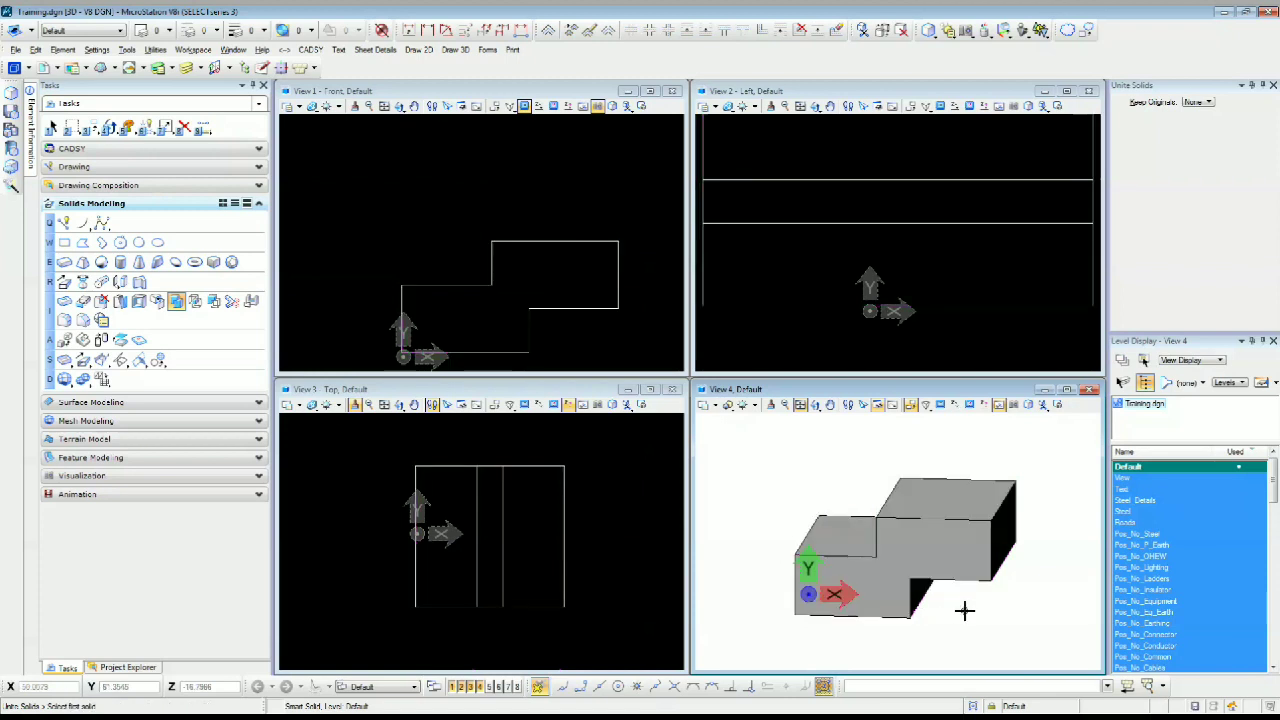
Orbit the 3D view around the united solid to examine its stepped shape
key(Escape)
click(907, 619)
shift+middle_drag(908, 620, 962, 627)
click(969, 631)
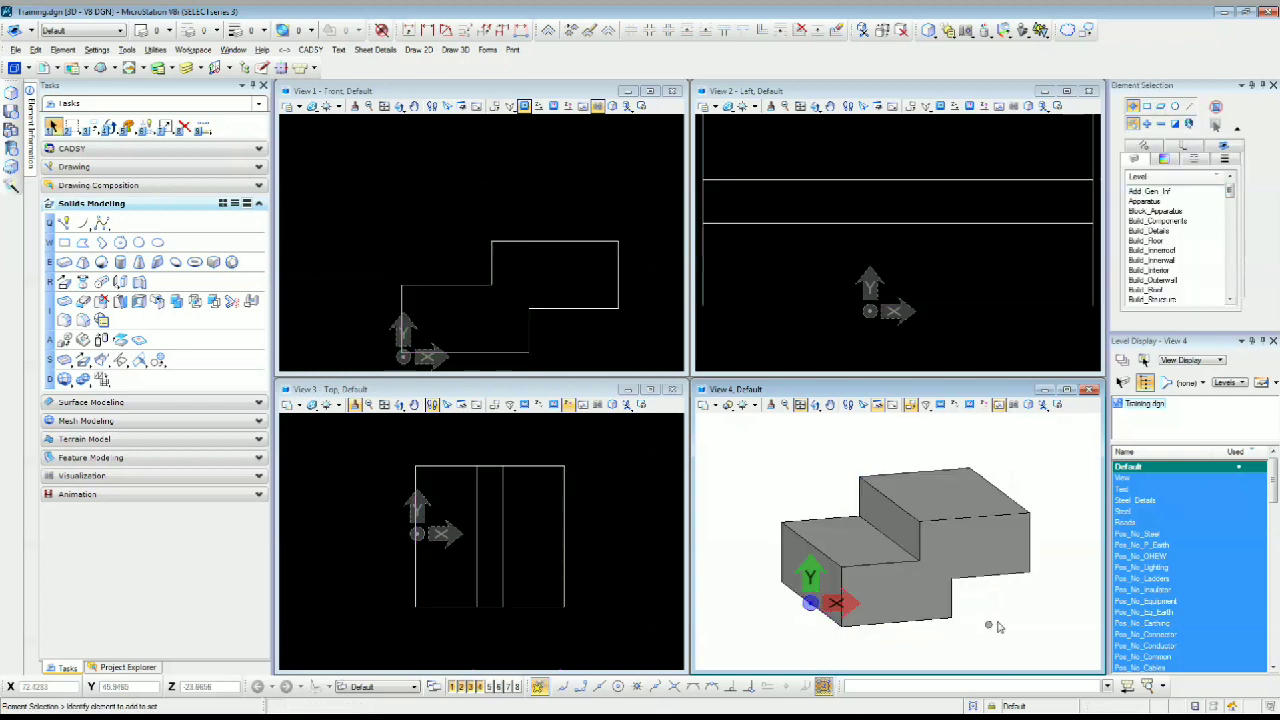
middle_click(1000, 627)
scroll(922, 586, down, 3)
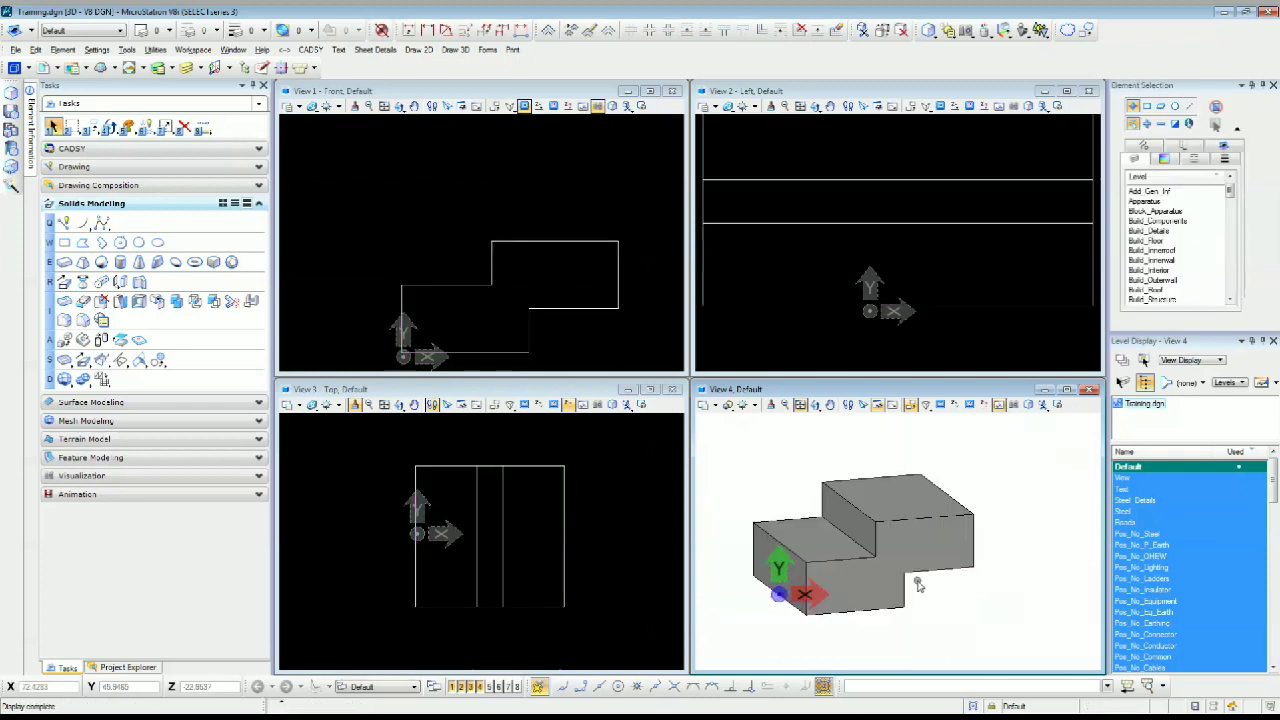
Undo the union and copy the upper box three times in the front view as ascending, overlapping steps
click(916, 562)
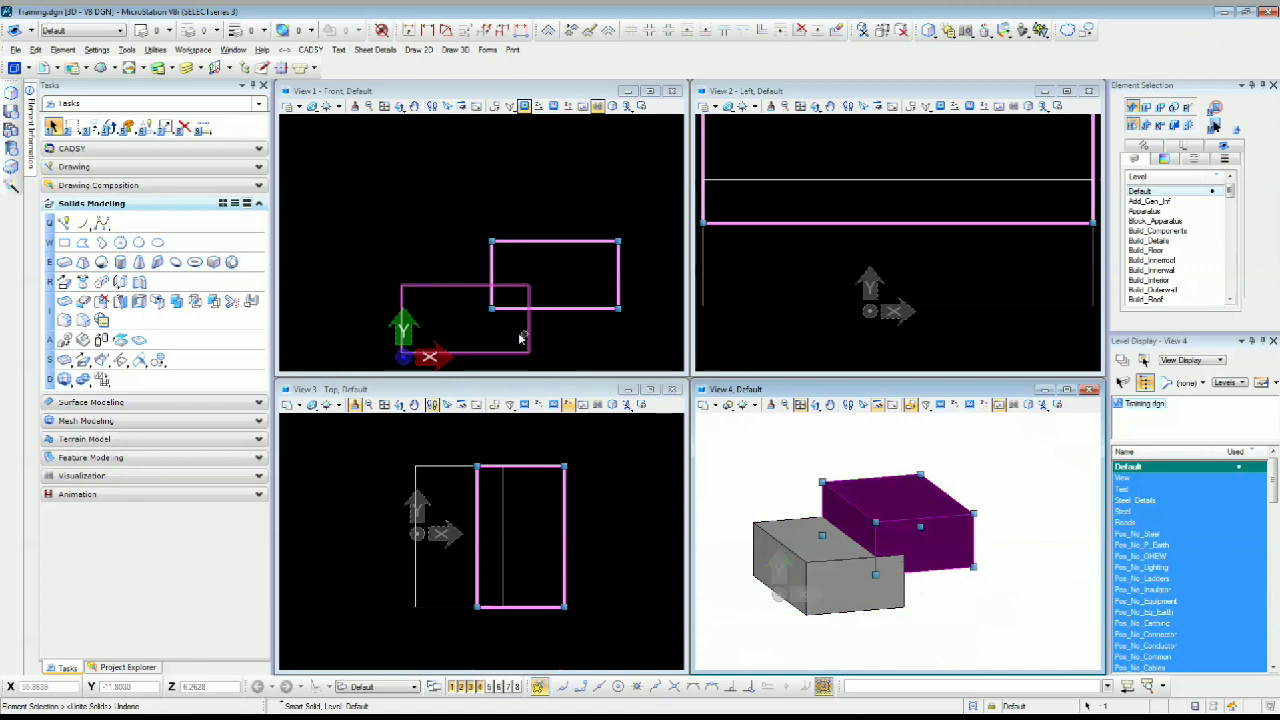
click(531, 288)
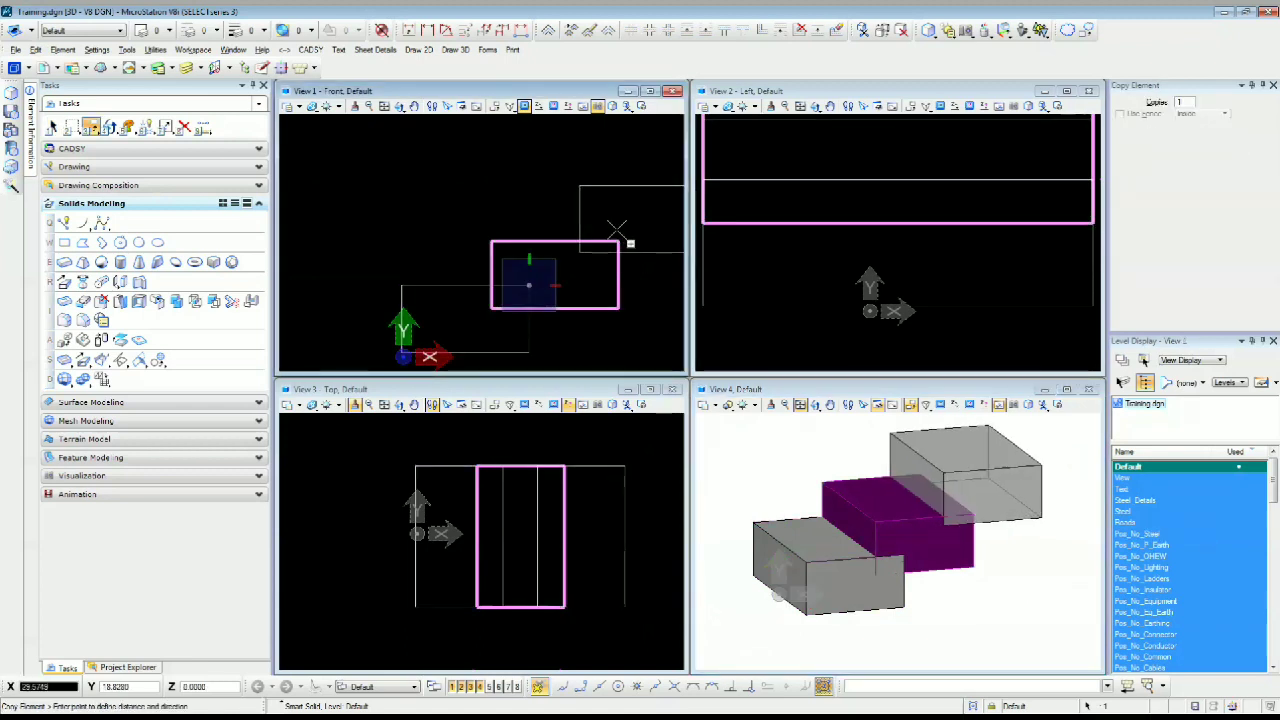
middle_drag(626, 216, 498, 254)
click(581, 233)
middle_drag(586, 230, 464, 291)
click(548, 256)
right_click(562, 254)
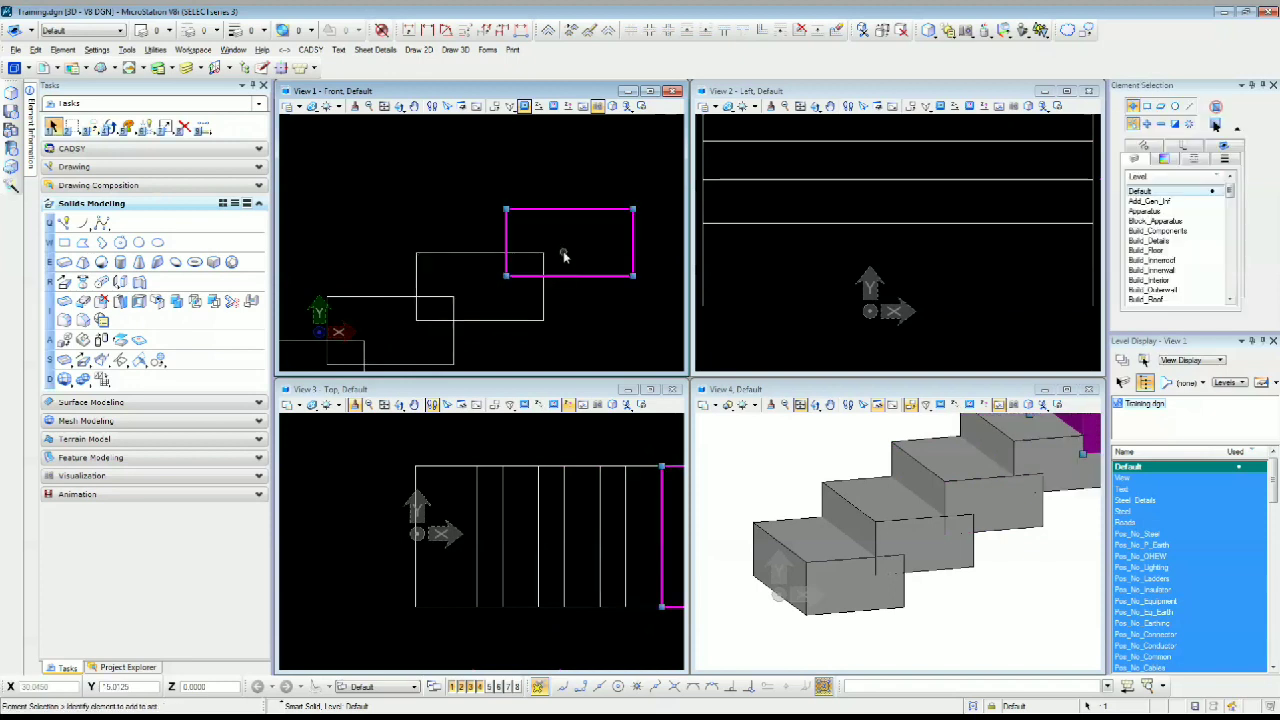
Select all five stepped boxes in the front view and unite them into one solid
scroll(564, 253, down, 5)
click(595, 206)
drag(418, 334, 412, 336)
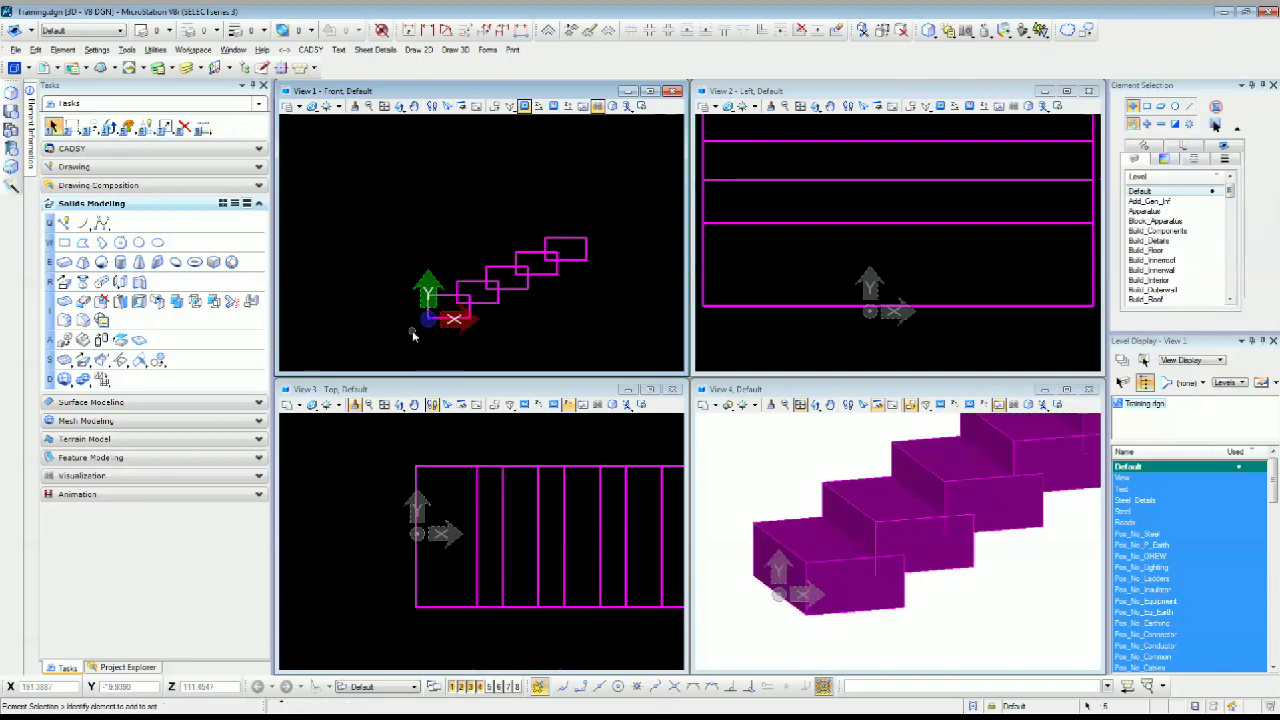
click(176, 301)
click(440, 230)
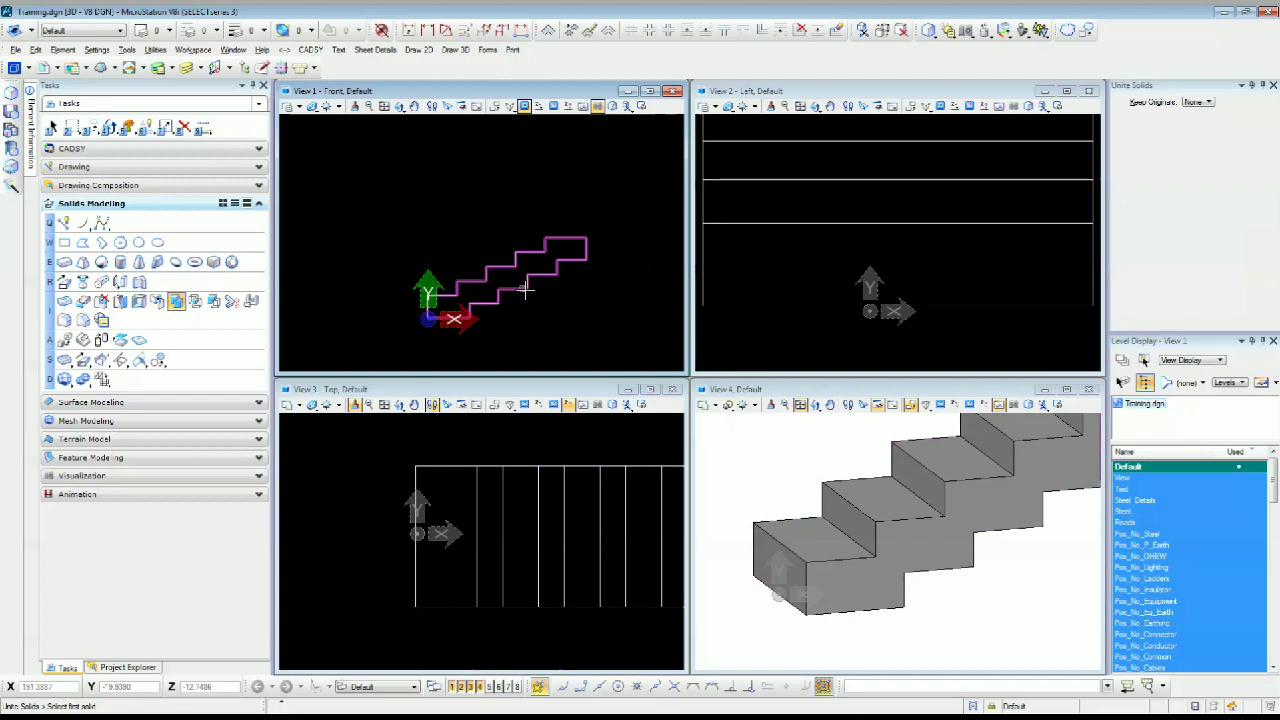
Undo the five-box union and repeat Unite Solids on a fresh window selection of the boxes
key(ctrl+z)
drag(614, 210, 408, 326)
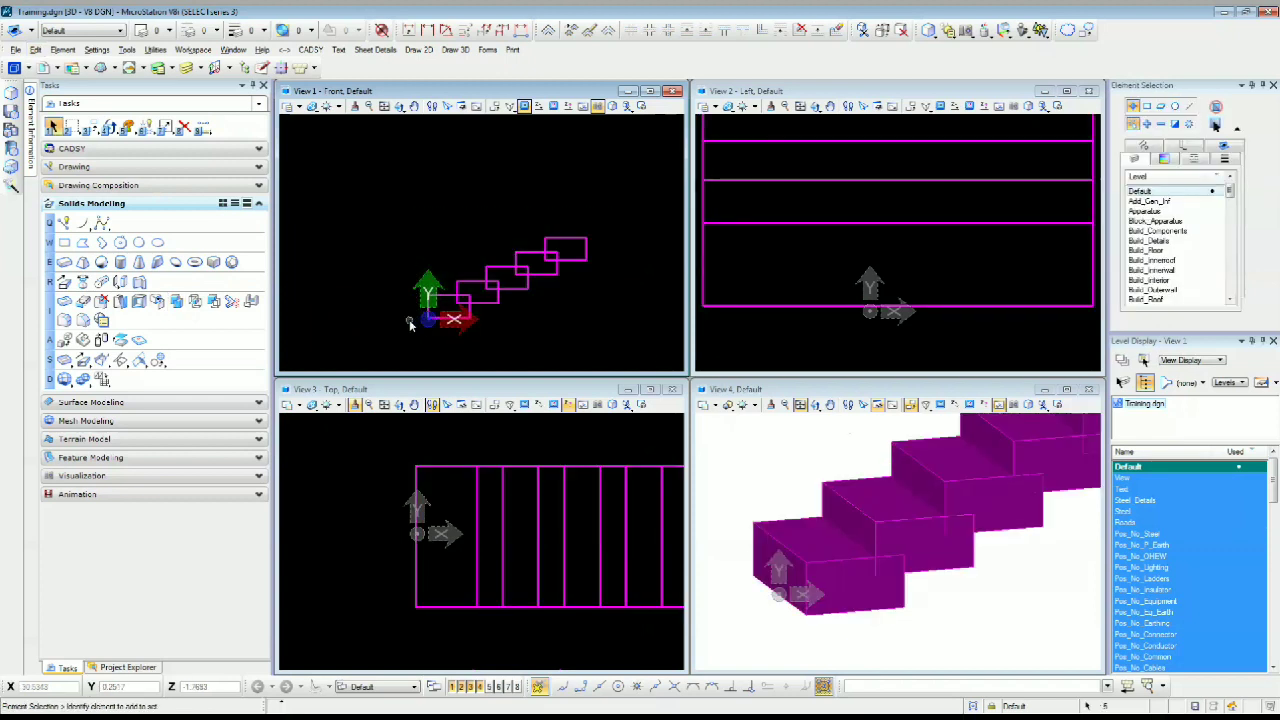
click(176, 302)
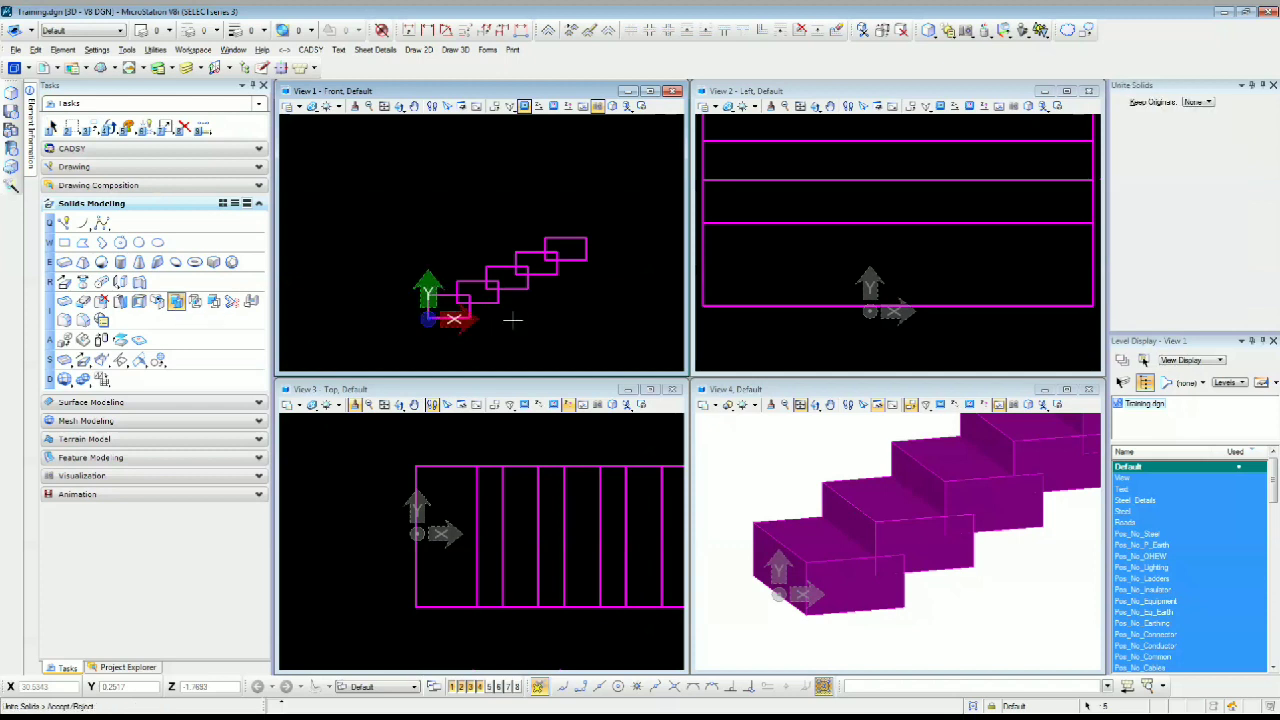
click(524, 321)
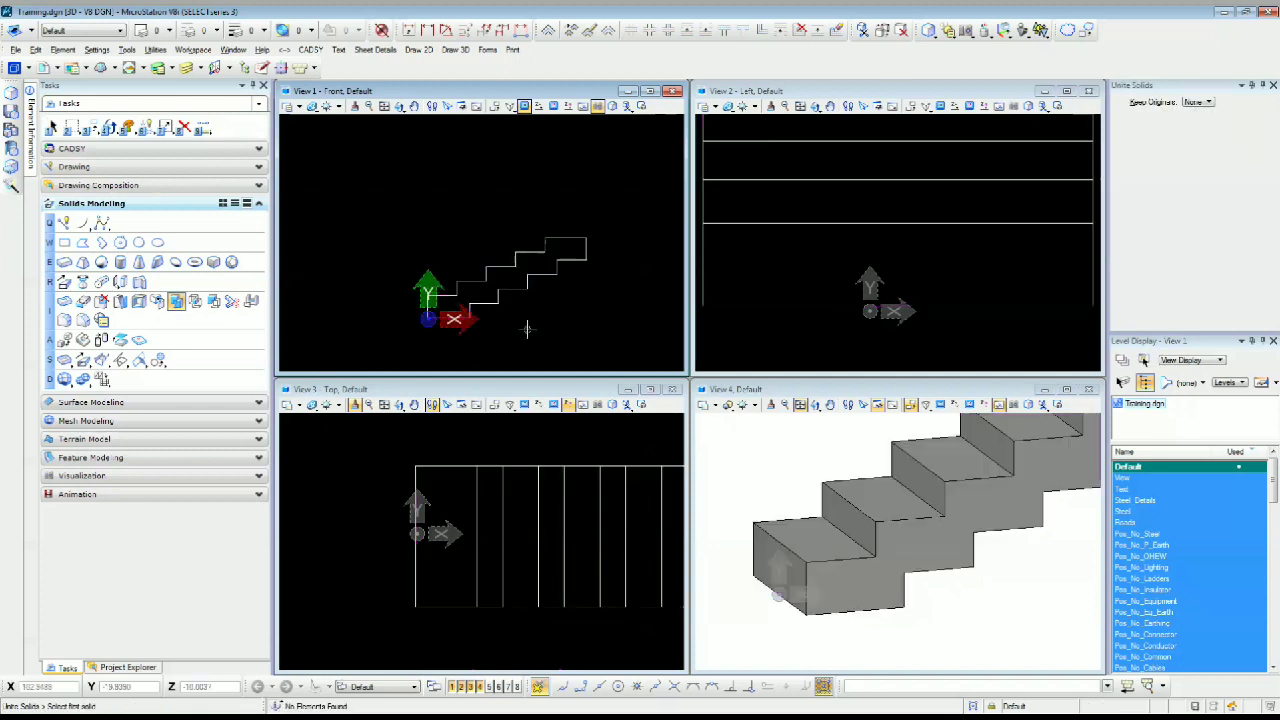
Orbit the 3D view around the united staircase to examine its steps, and clear the selection
scroll(840, 526, down, 2)
mouse_move(840, 526)
shift+middle_down()
mouse_move(977, 517)
mouse_move(835, 545)
shift+middle_up()
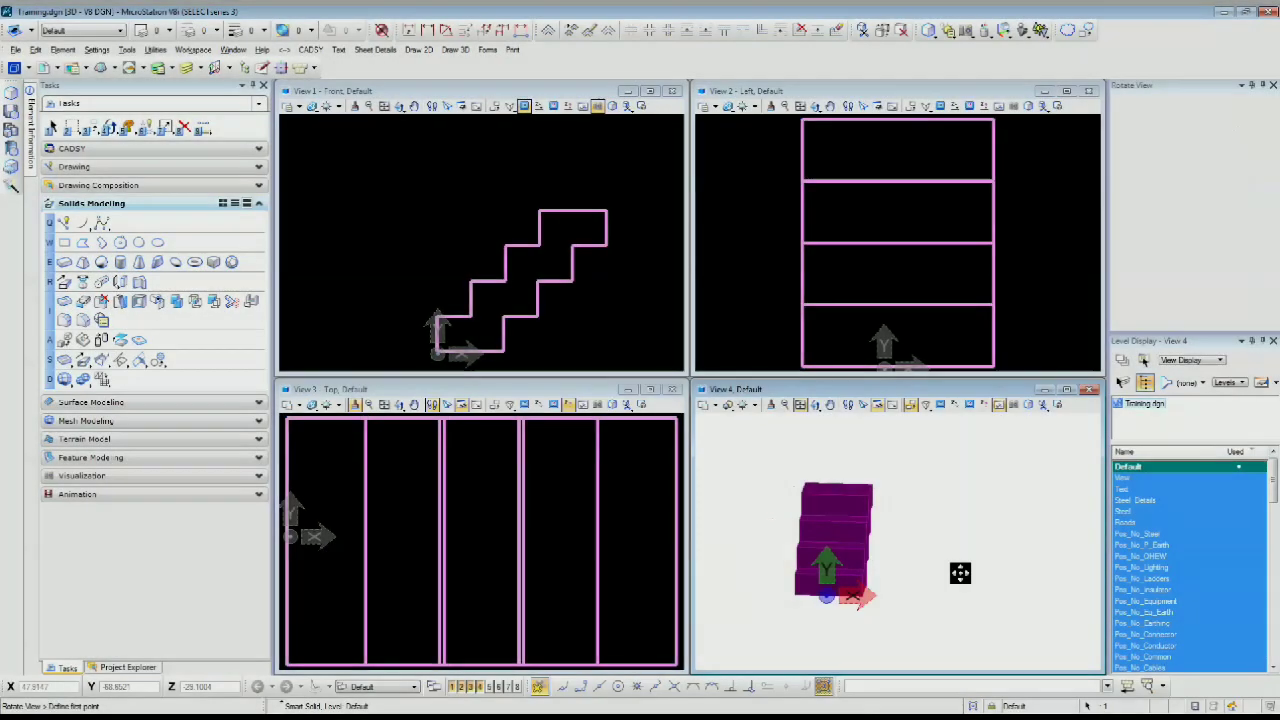
shift+middle_drag(960, 571, 897, 617)
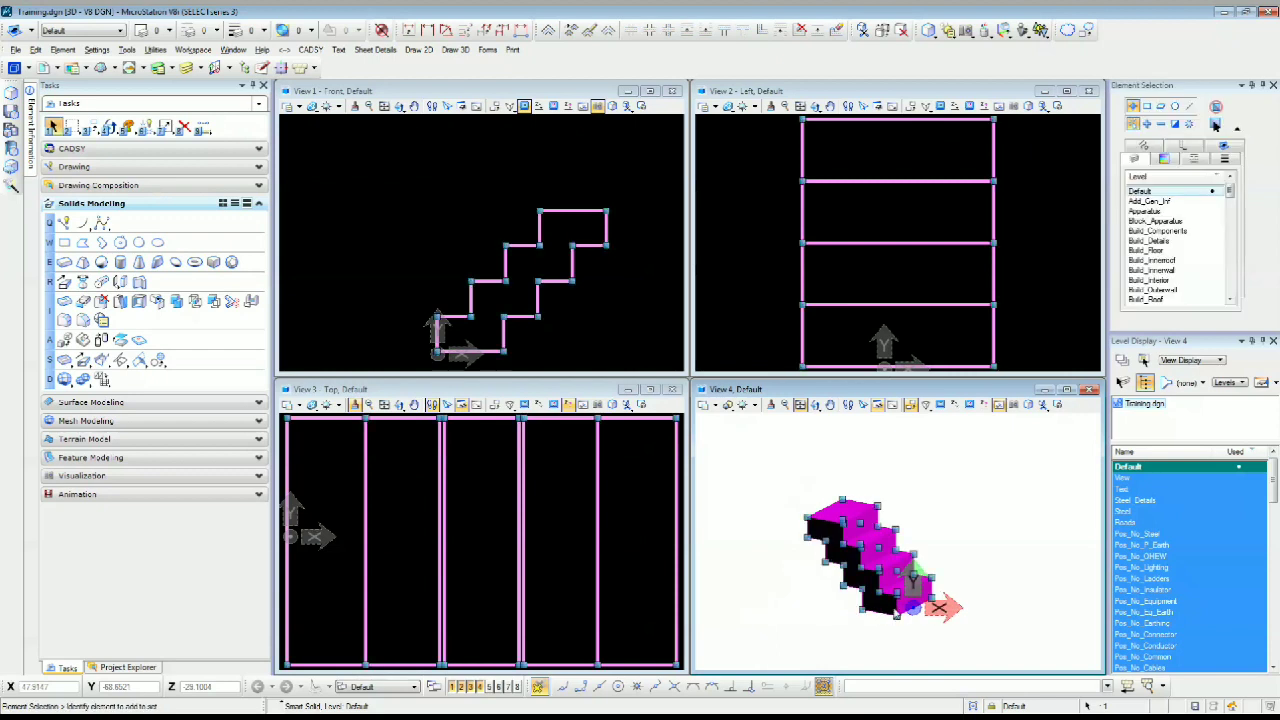
click(931, 497)
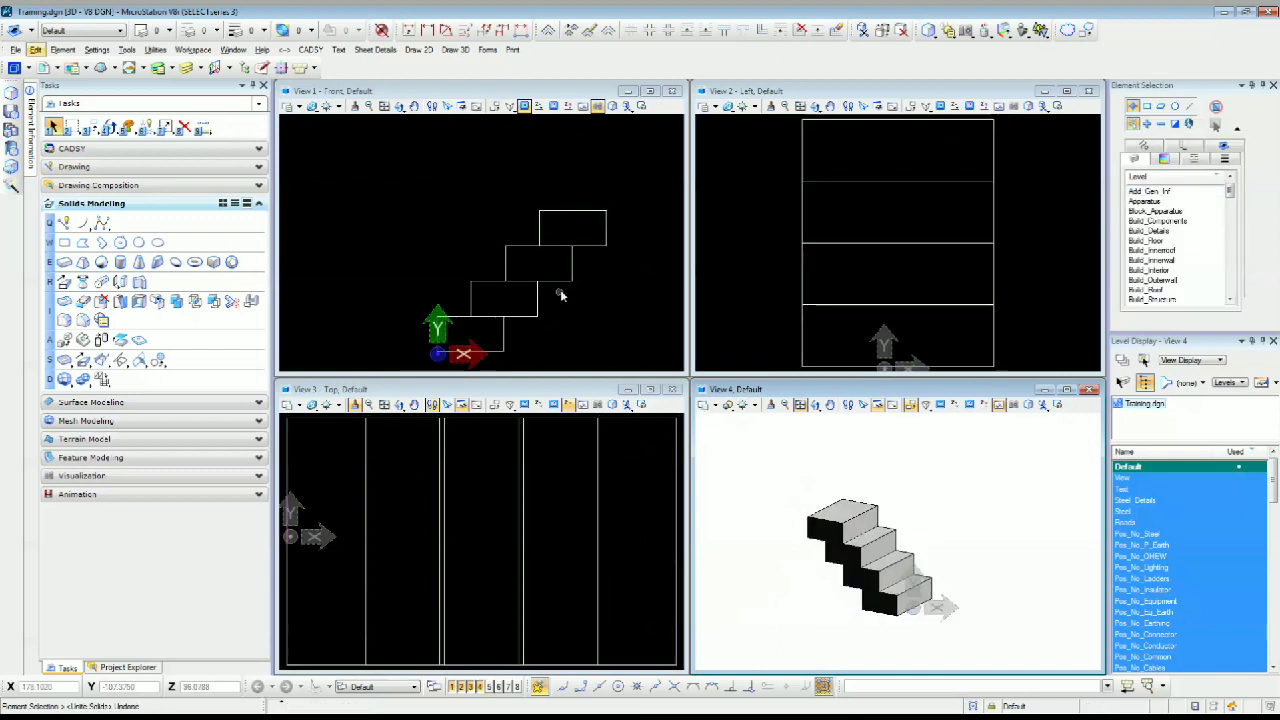
Undo the staircase boxes back to a single remaining box
key(ctrl+z)
key(ctrl+z)
key(ctrl+z)
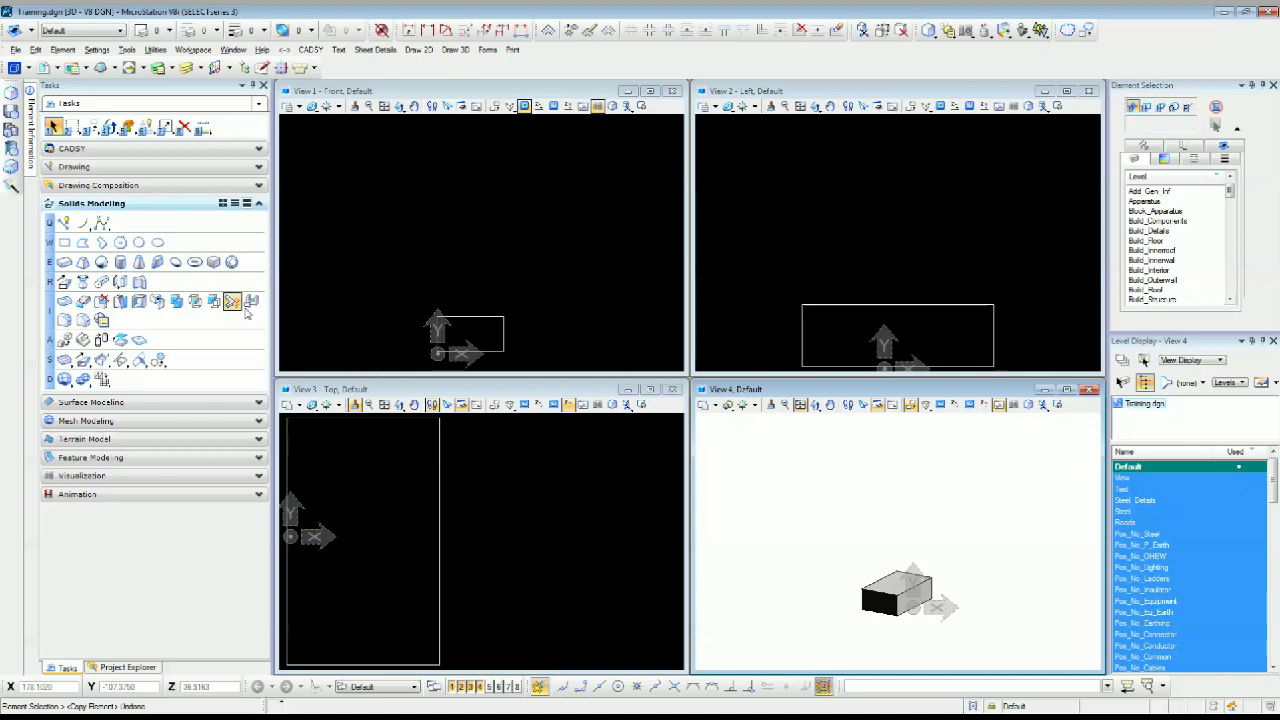
shift+middle_drag(867, 632, 838, 639)
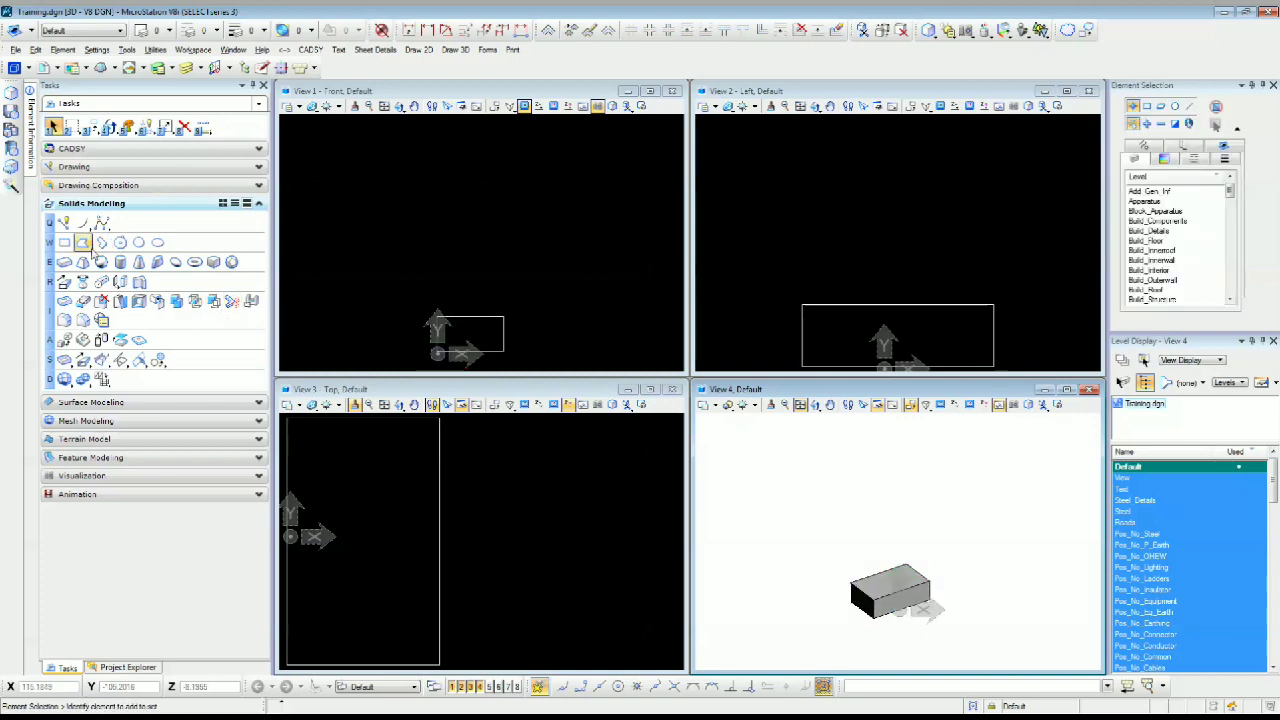
Place a sphere solid with a radius of about 18.7, centred on the box's long edge in the top view
click(101, 262)
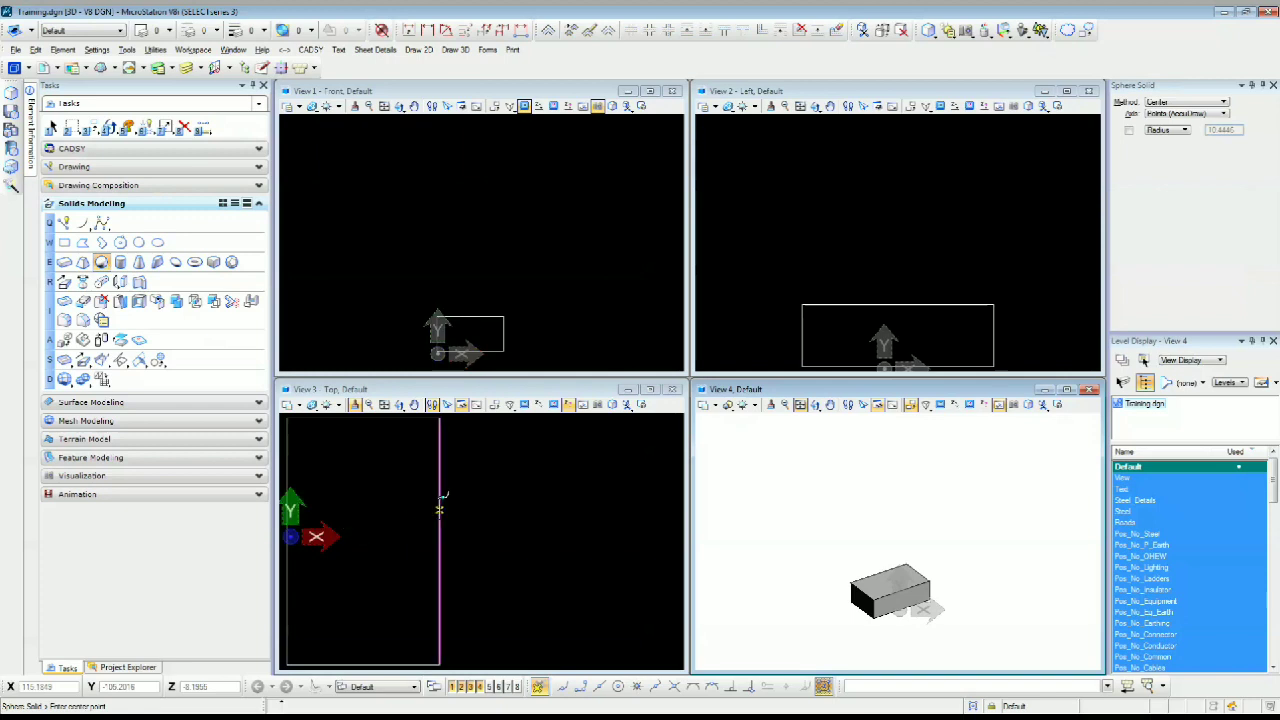
click(440, 508)
click(507, 512)
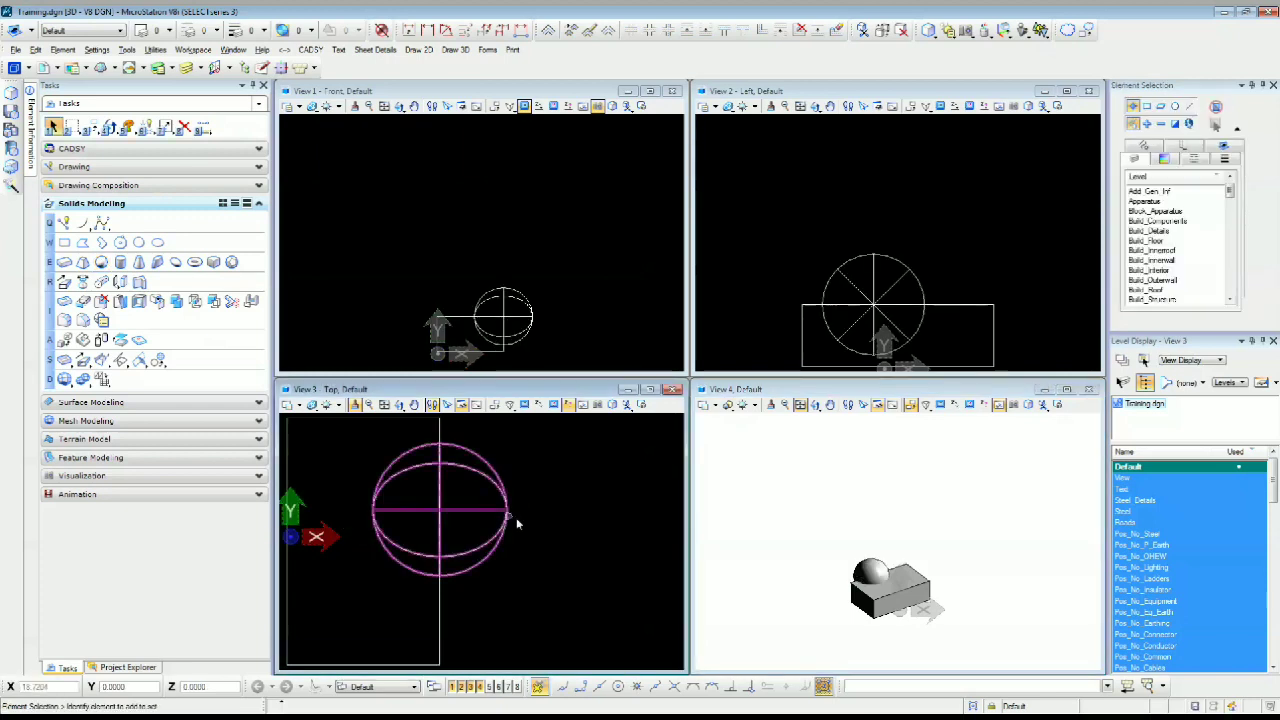
Move the sphere over the middle of the box's width and lower it so its underside dips into the box's top
click(514, 516)
right_click(575, 514)
click(576, 514)
key(m)
click(576, 513)
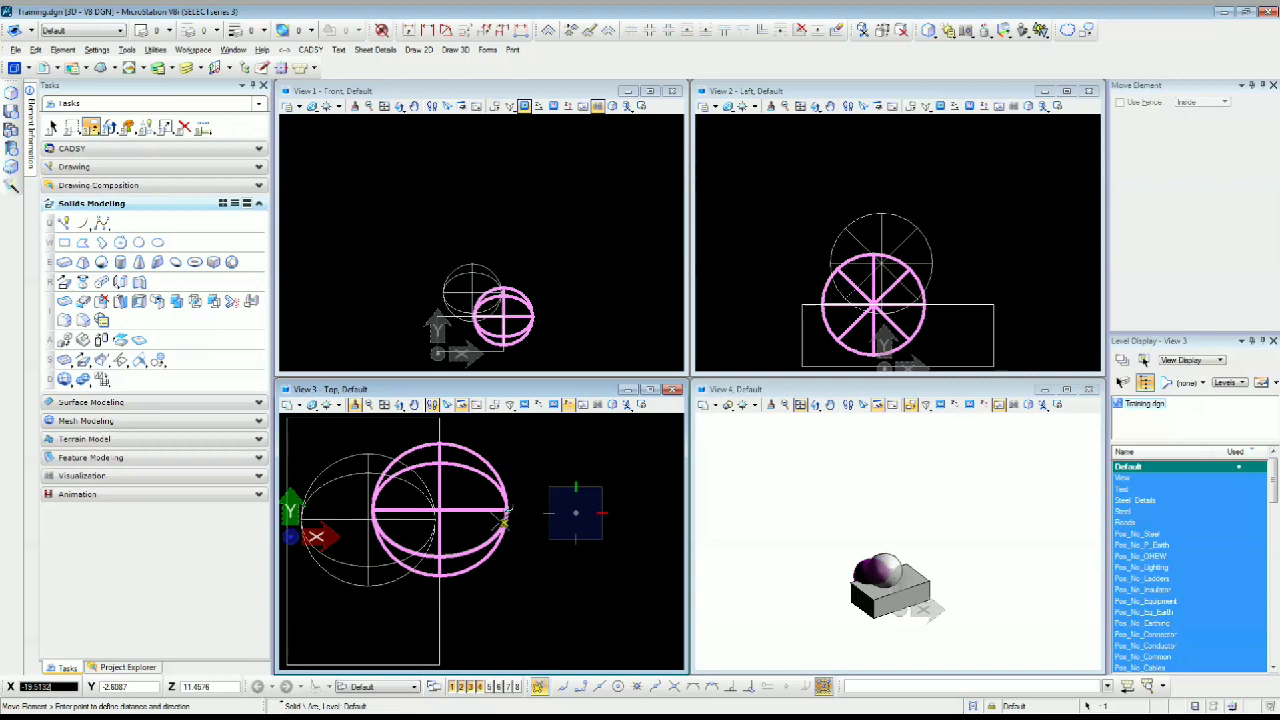
click(487, 510)
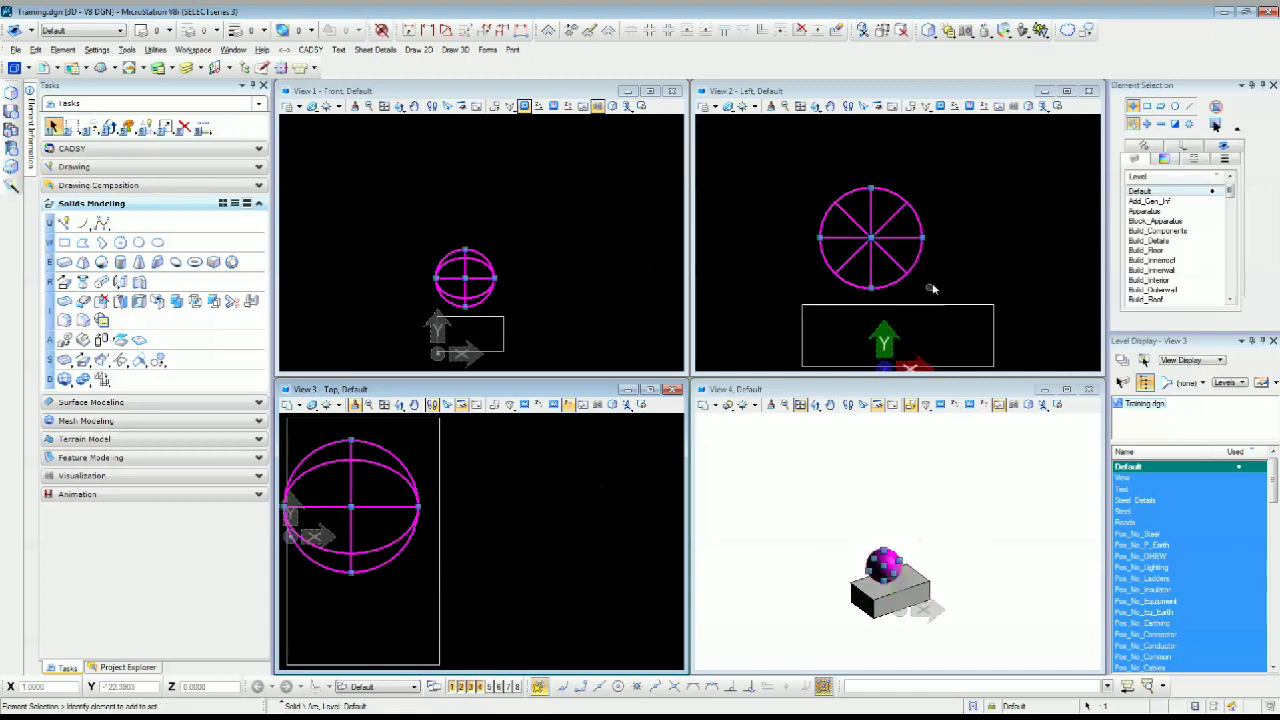
right_click(968, 225)
click(987, 250)
click(985, 235)
middle_drag(925, 290, 886, 233)
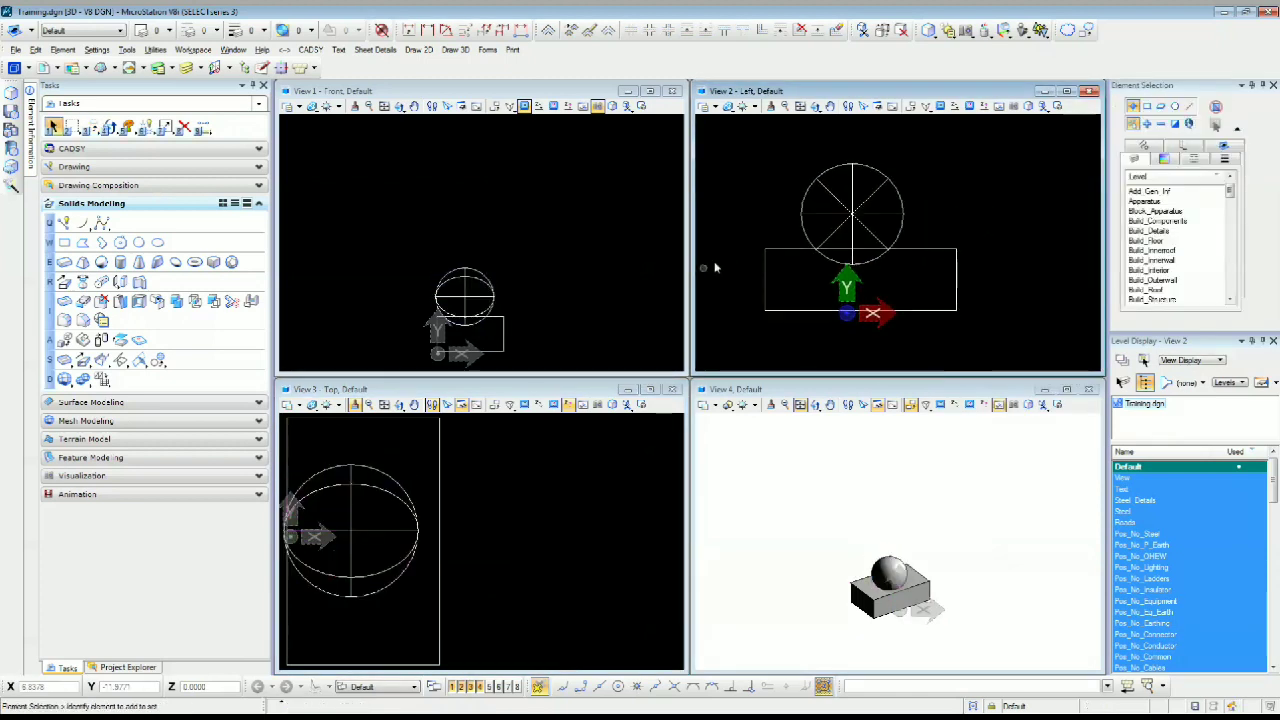
click(506, 302)
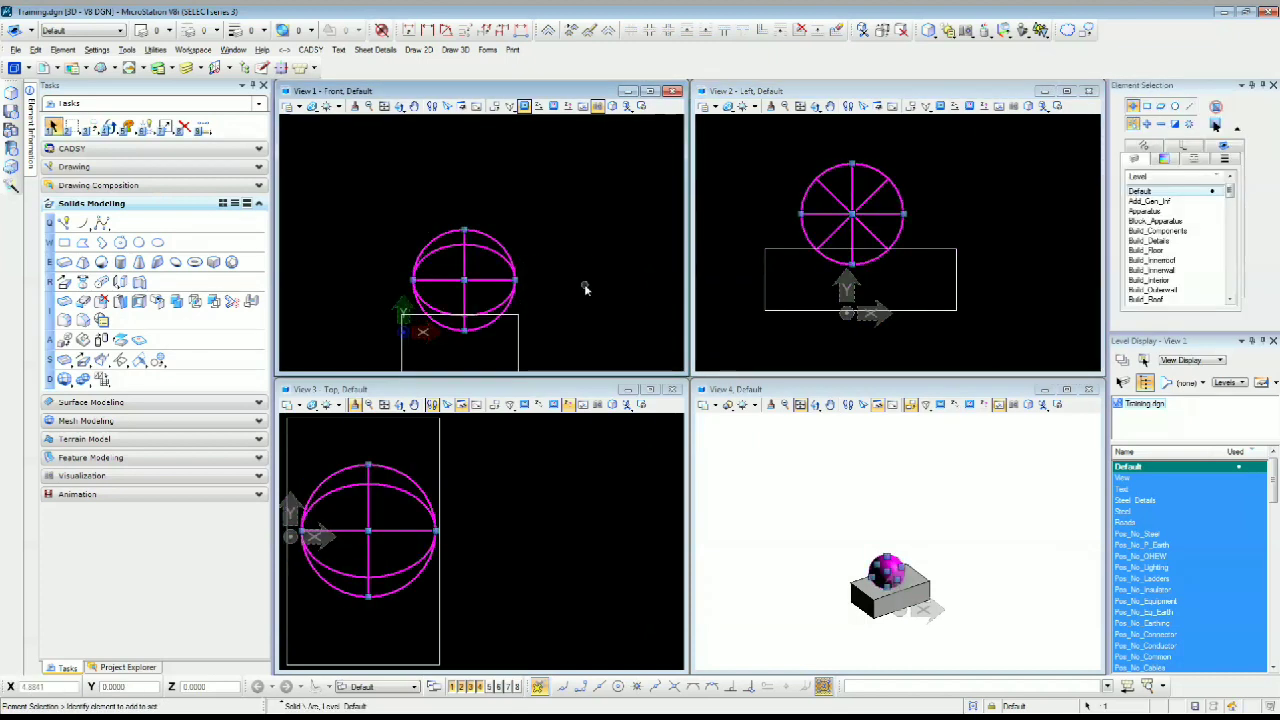
Intersect the box with the sphere in the left view using Intersect Solids
ctrl+click(931, 249)
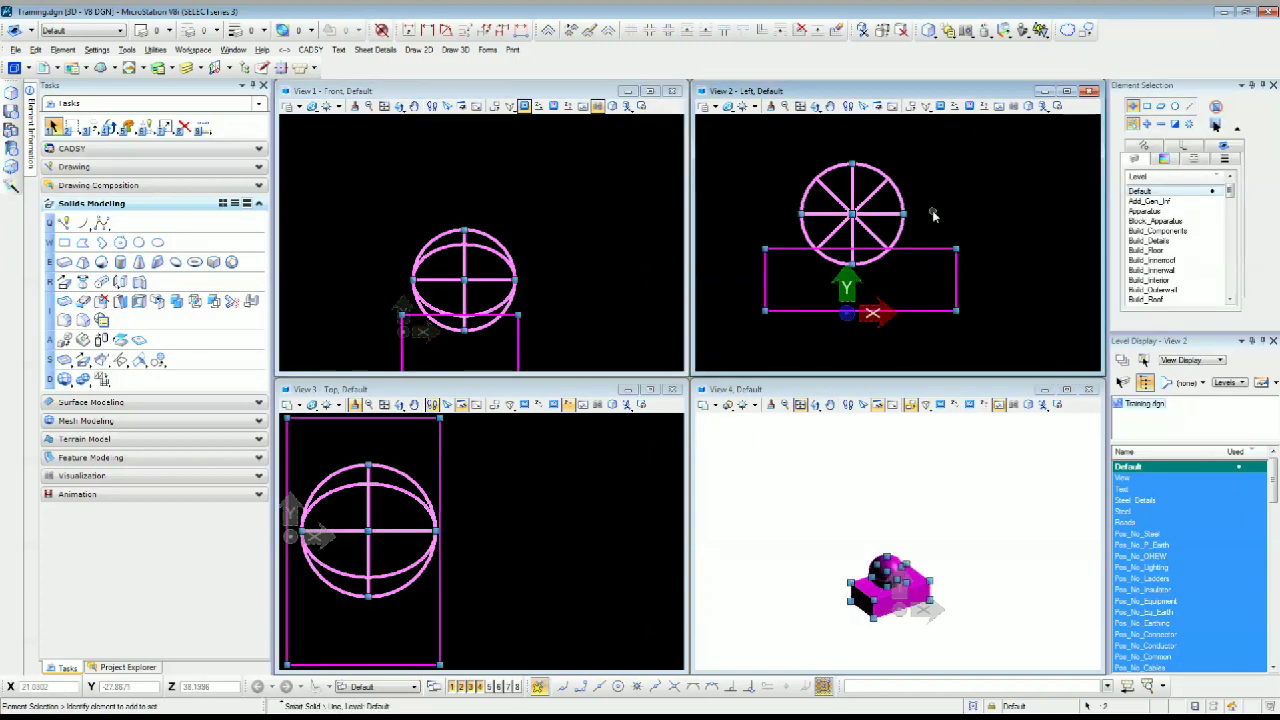
click(797, 235)
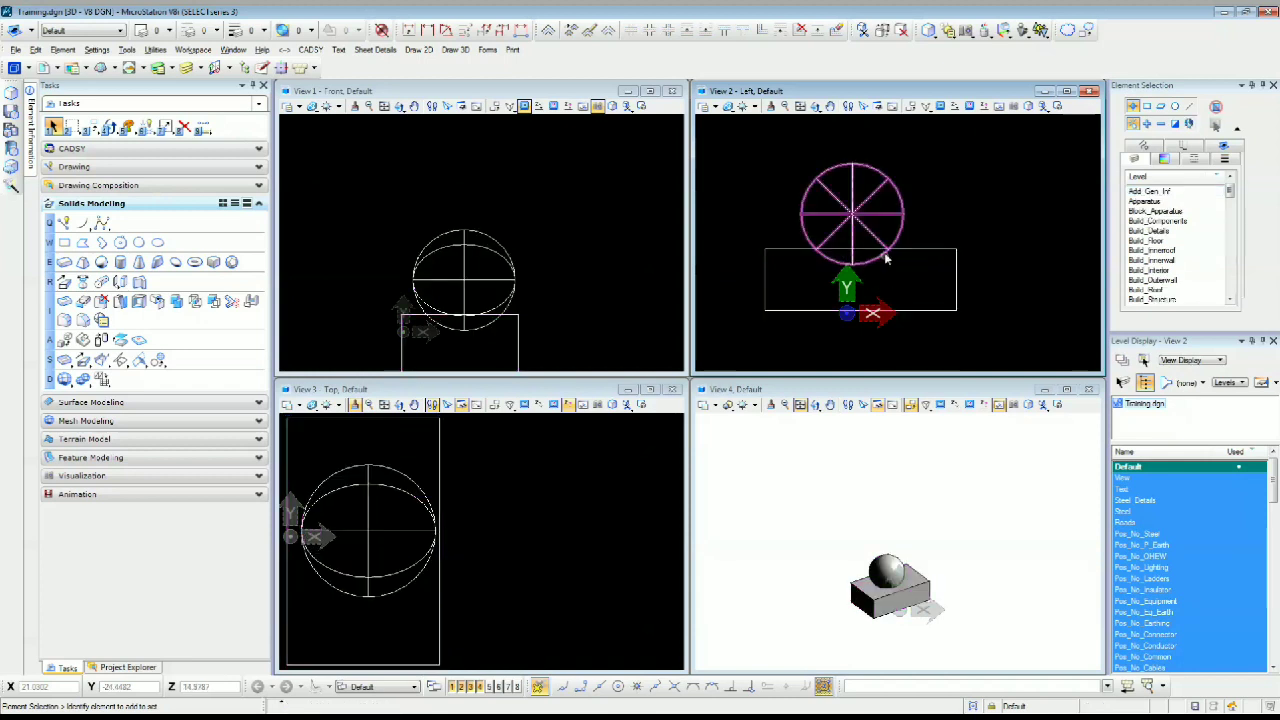
click(194, 308)
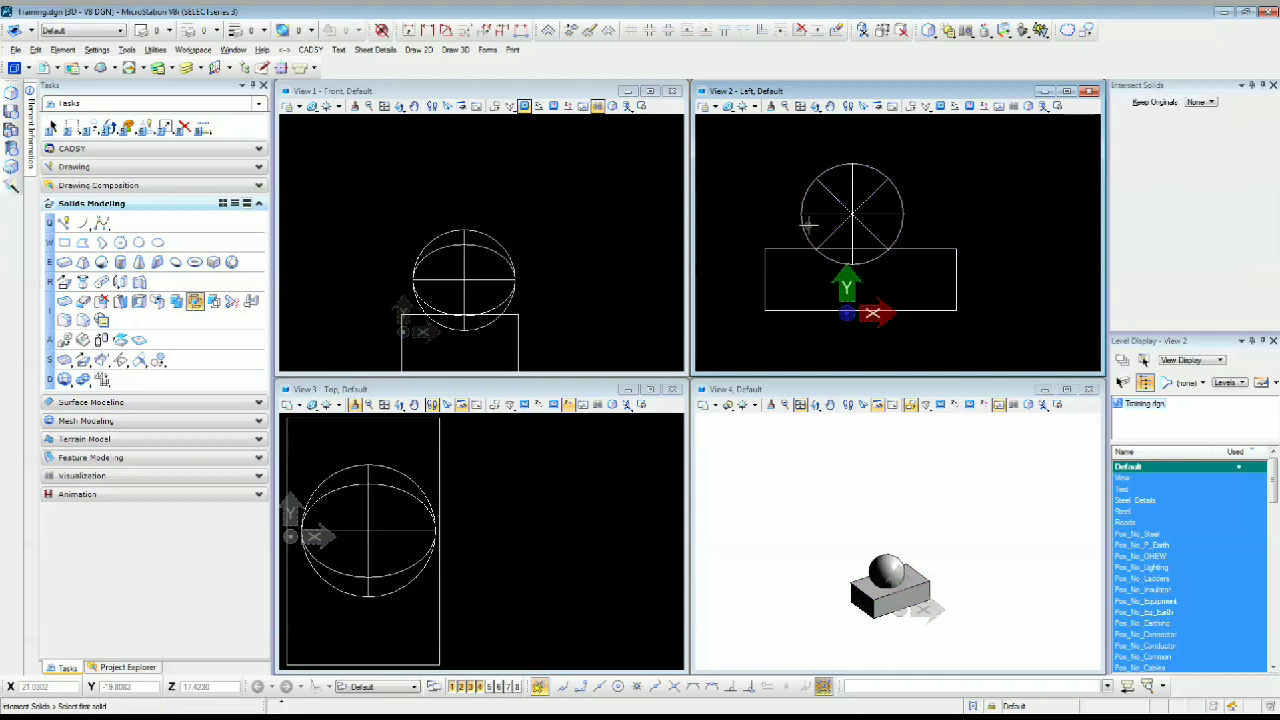
click(919, 246)
click(900, 227)
click(960, 229)
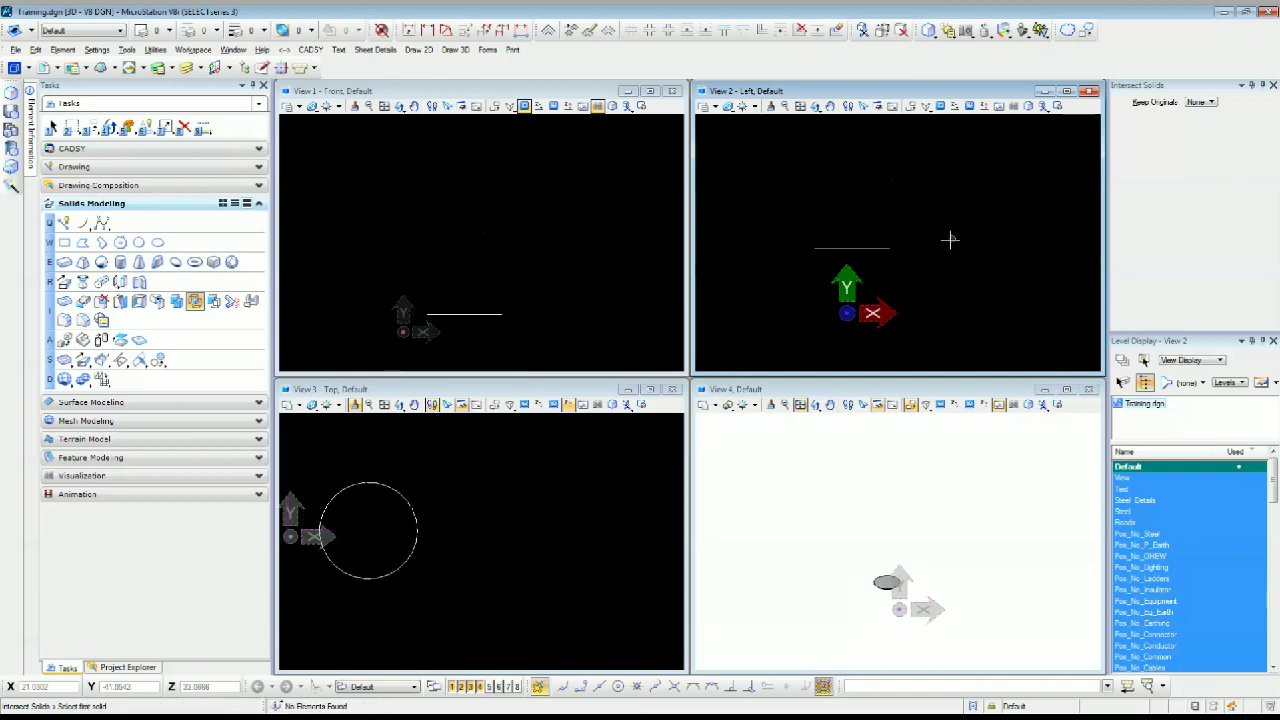
Examine the intersected solid in the 3D view, and undo the intersection
middle_click(932, 615)
middle_click(932, 615)
shift+middle_drag(1000, 628, 970, 603)
mouse_move(796, 590)
shift+middle_down()
mouse_move(963, 597)
mouse_move(876, 585)
shift+middle_up()
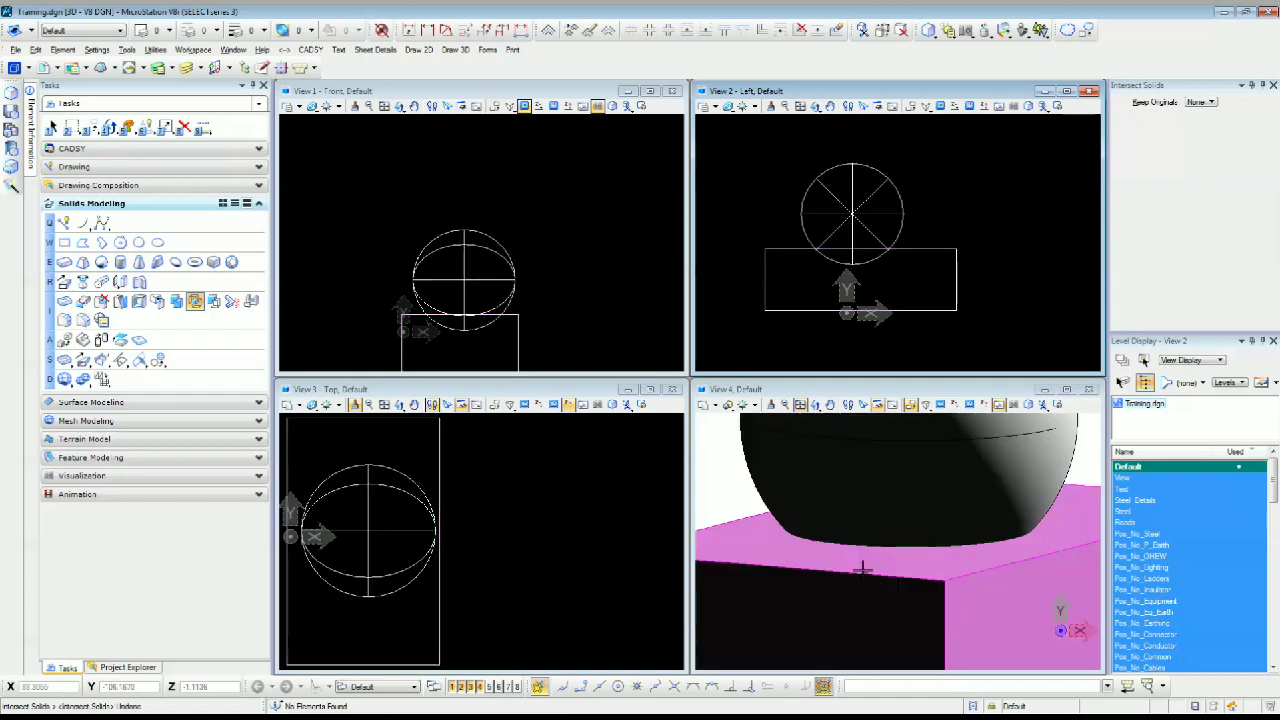
middle_click(566, 486)
middle_click(566, 486)
middle_click(826, 492)
middle_click(826, 492)
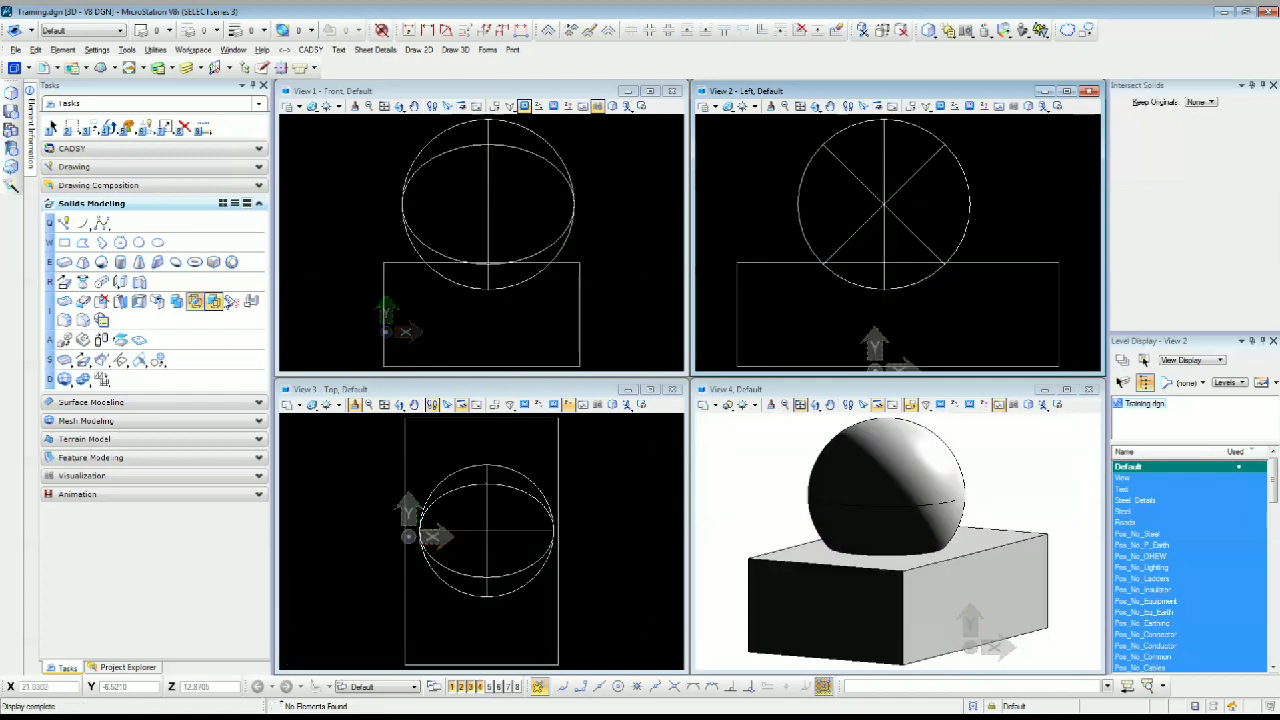
Subtract the sphere from the box, examine the cavity in the 3D view, and undo the subtraction
click(220, 302)
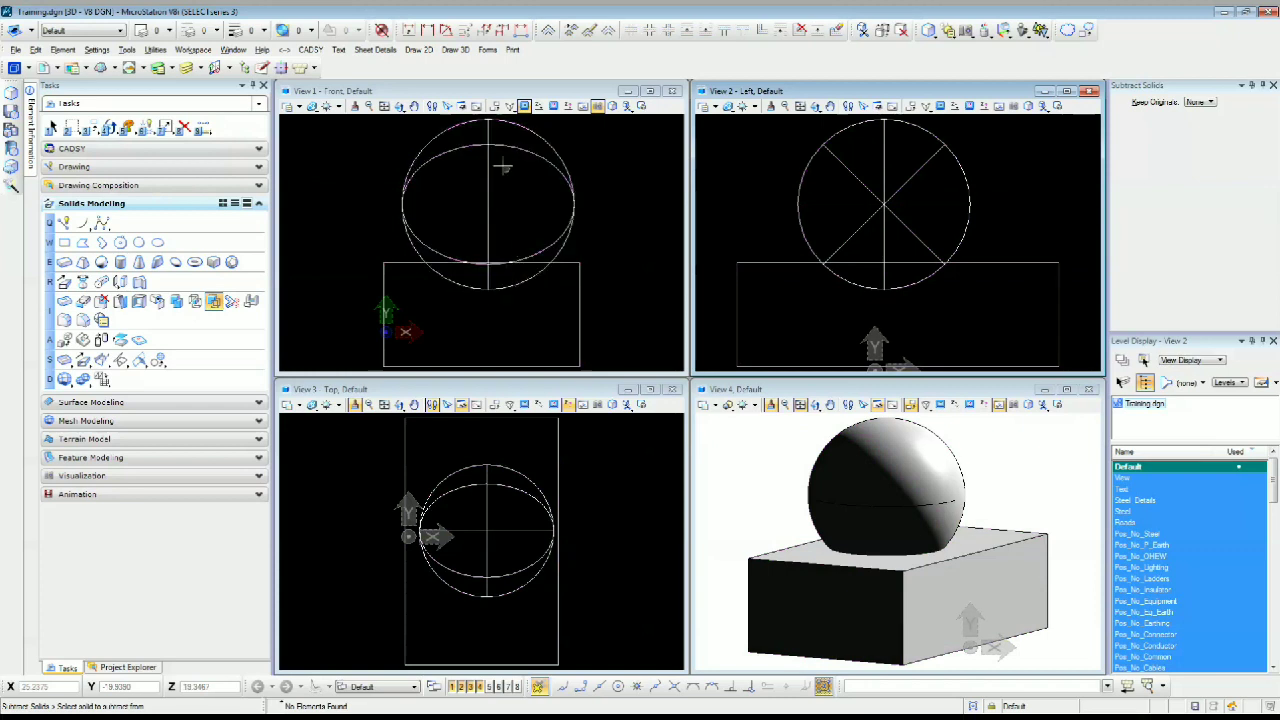
click(595, 271)
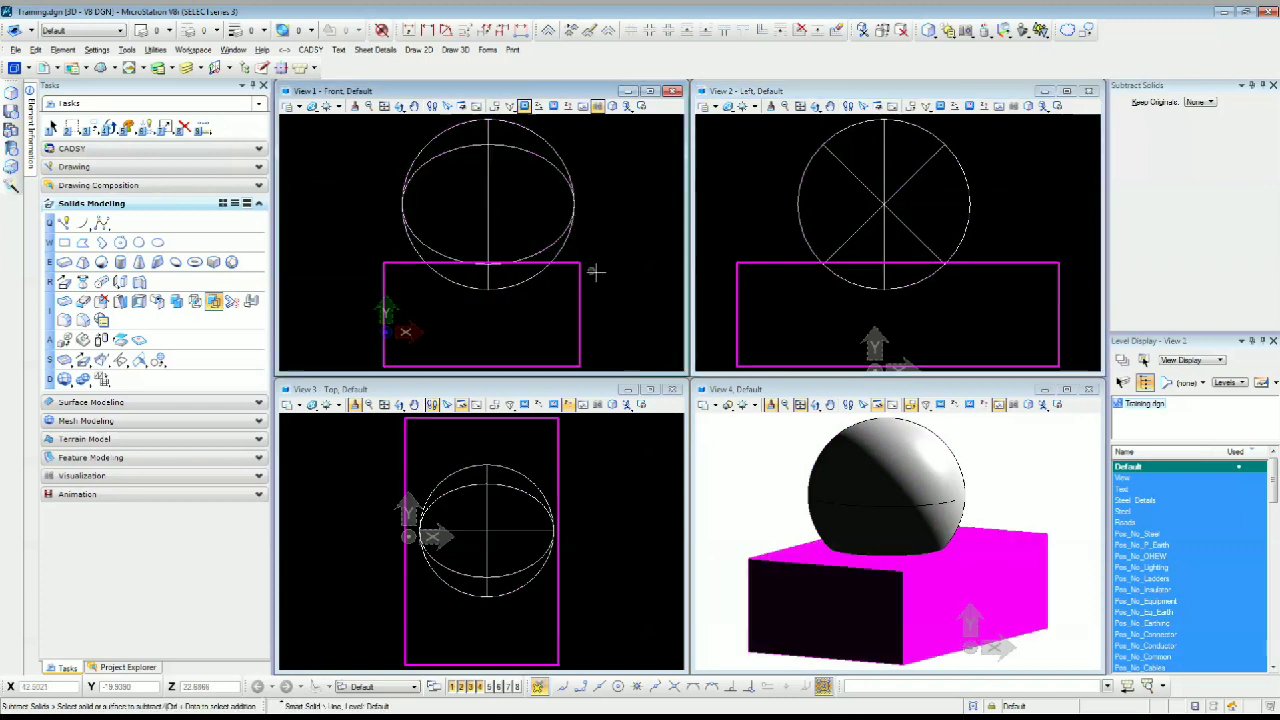
click(573, 196)
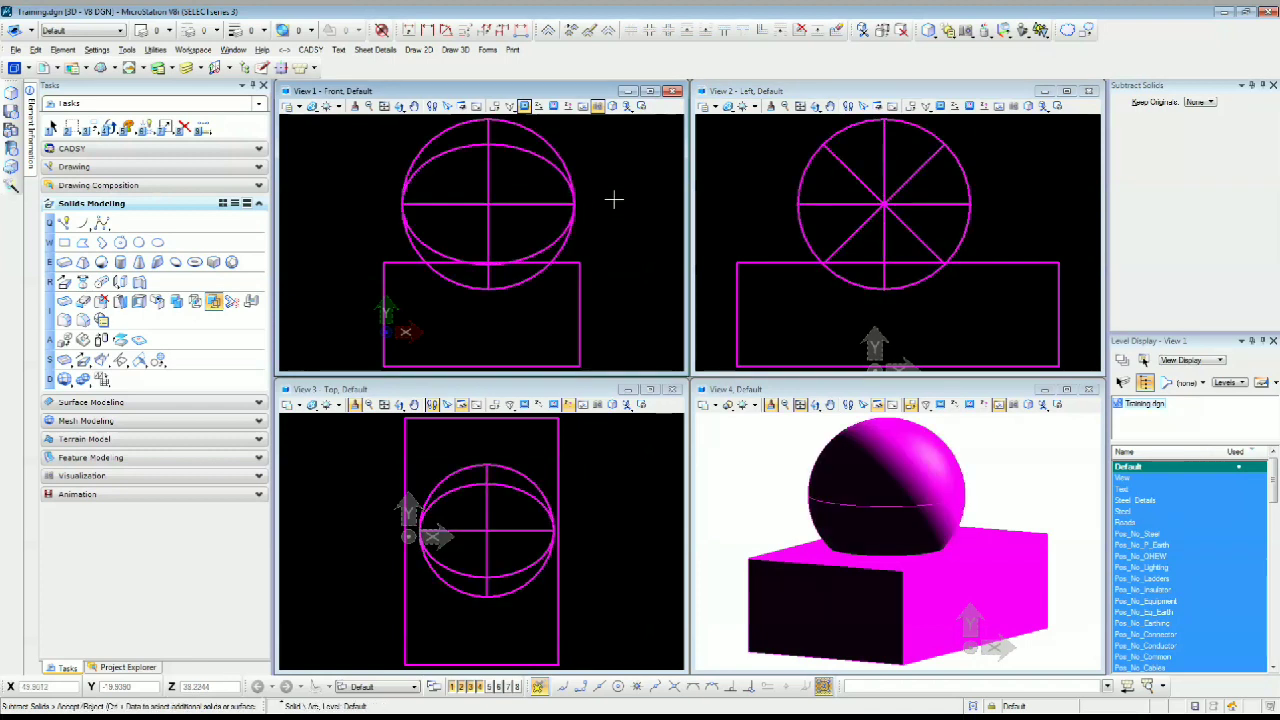
click(614, 202)
shift+middle_drag(892, 548, 957, 592)
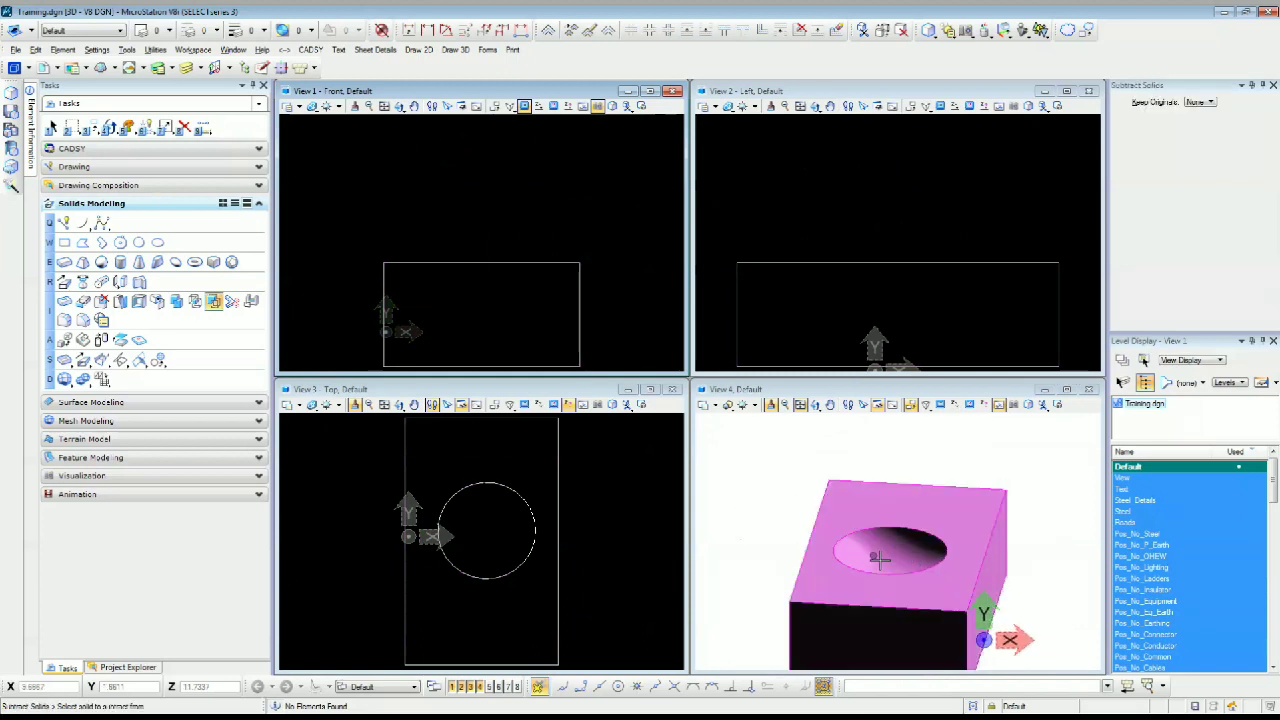
shift+middle_drag(878, 558, 914, 592)
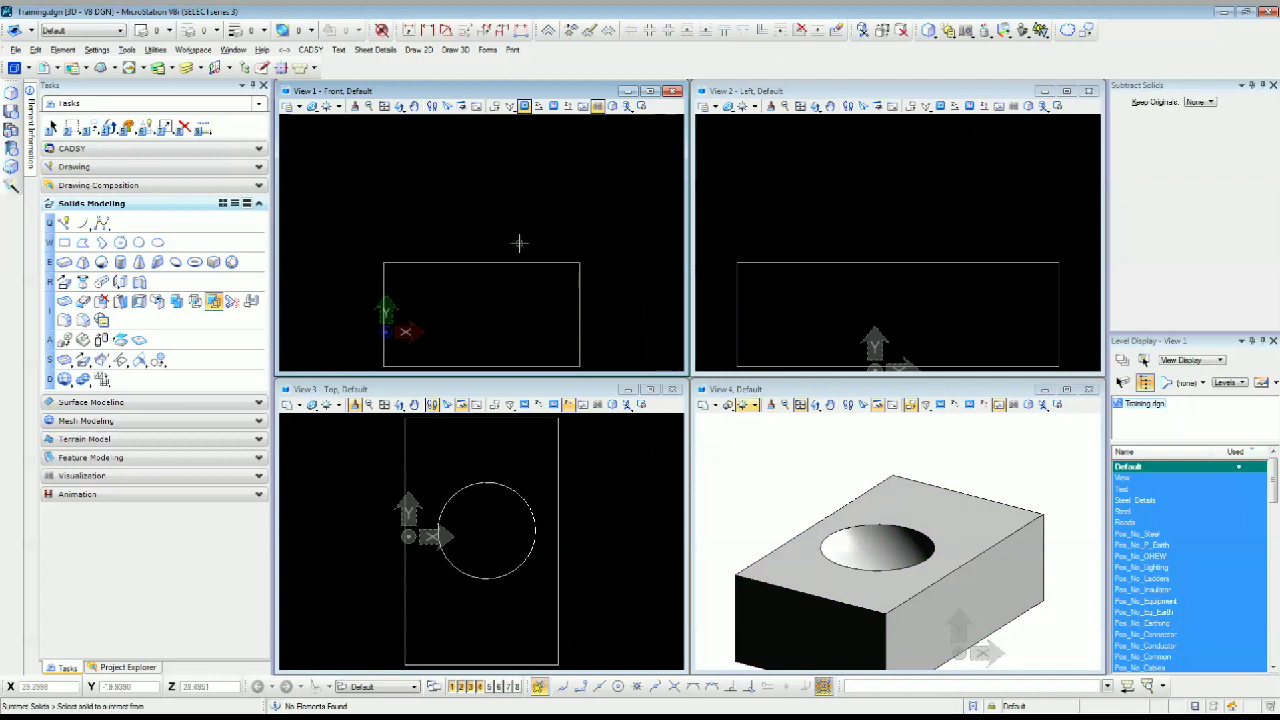
key(ctrl+z)
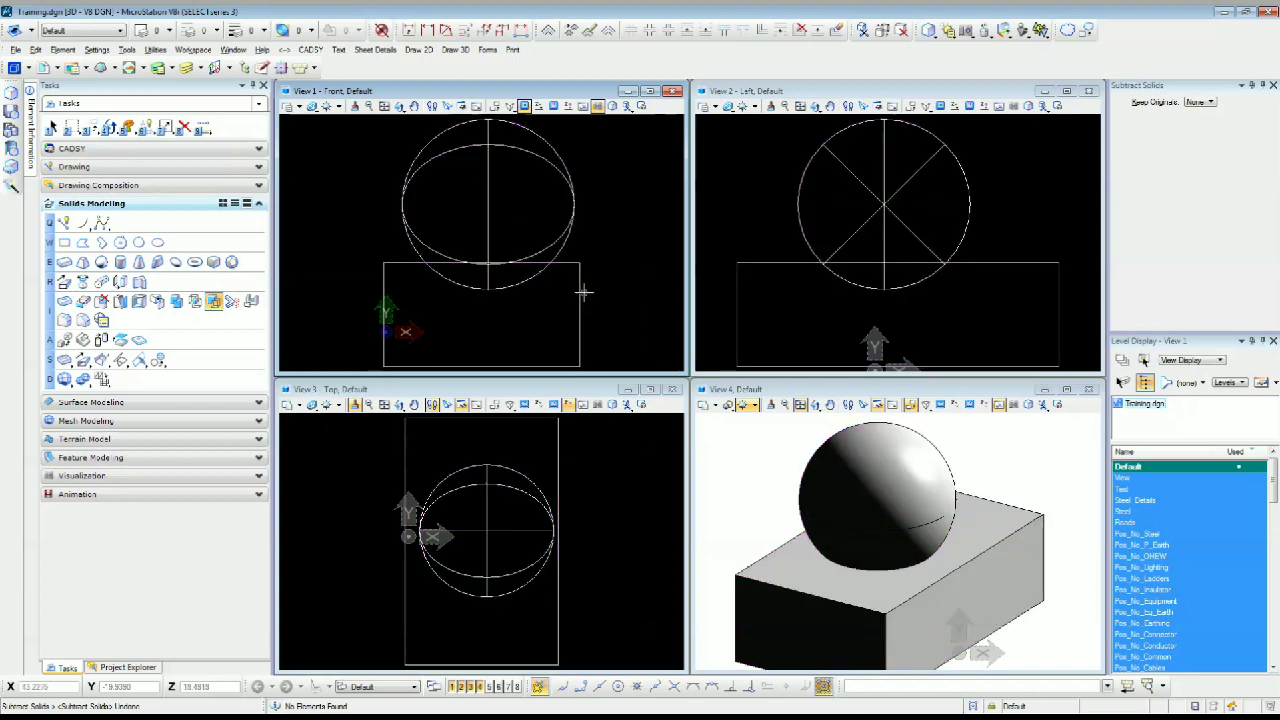
Subtract the box from the sphere in the front view, and undo that subtraction
click(562, 244)
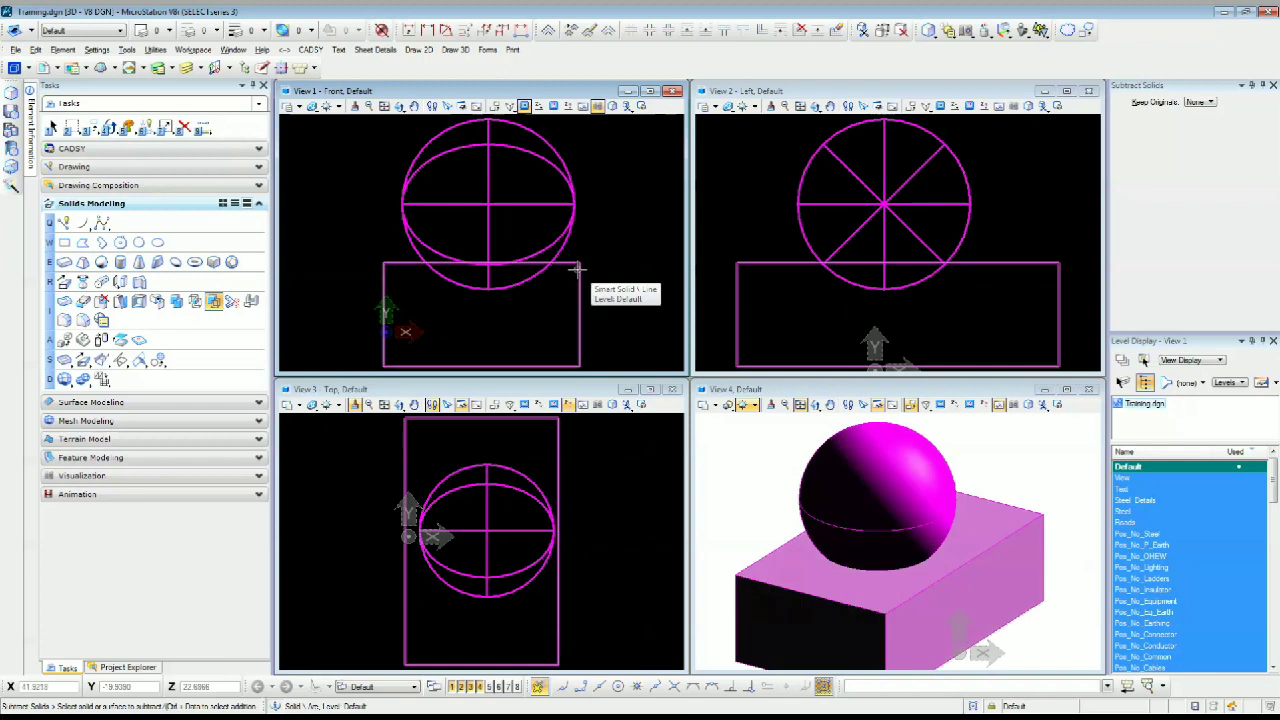
click(577, 268)
click(606, 303)
shift+middle_drag(915, 530, 886, 542)
key(ctrl+z)
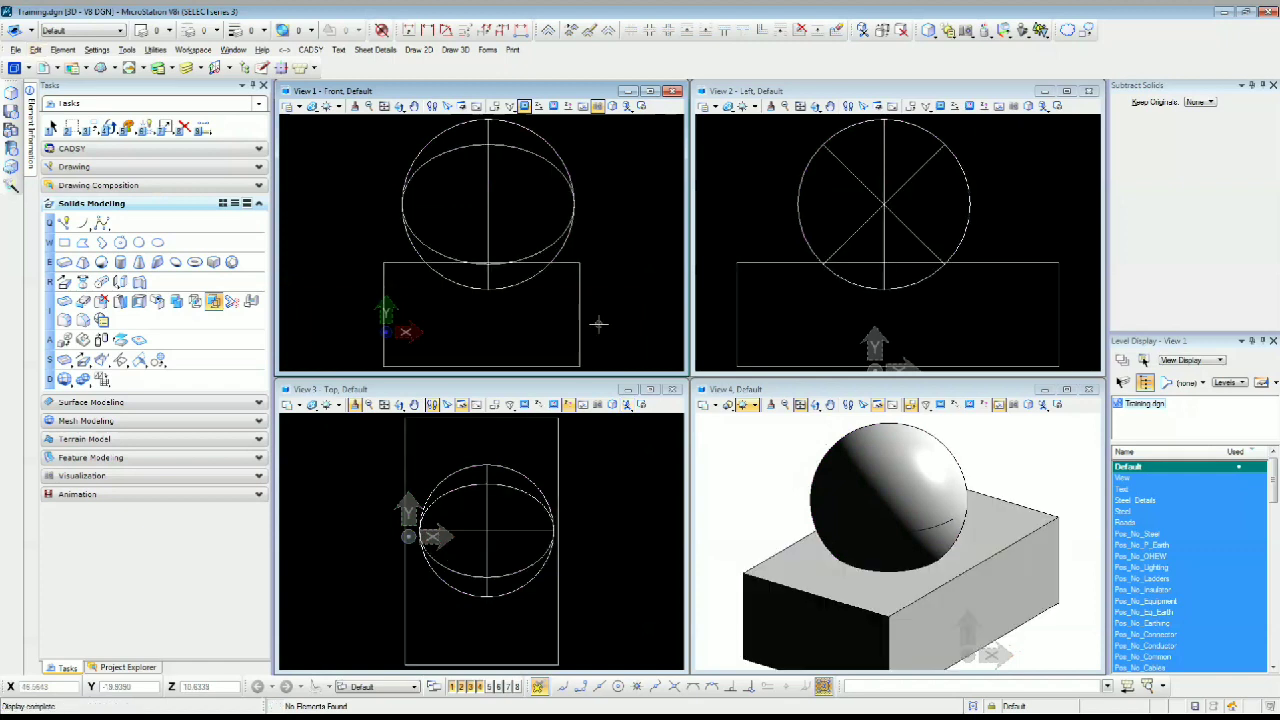
Leave the subtract command and delete both the box and the sphere from the model
key(Escape)
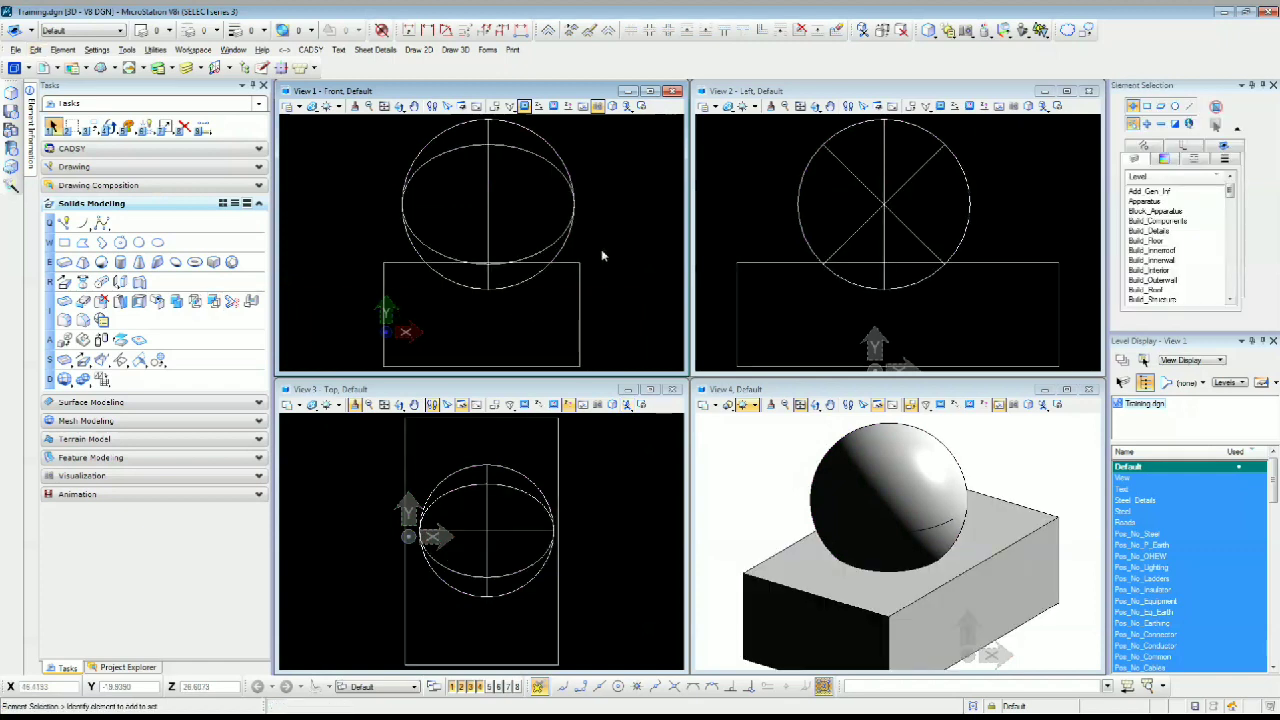
key(ctrl+a)
key(Delete)
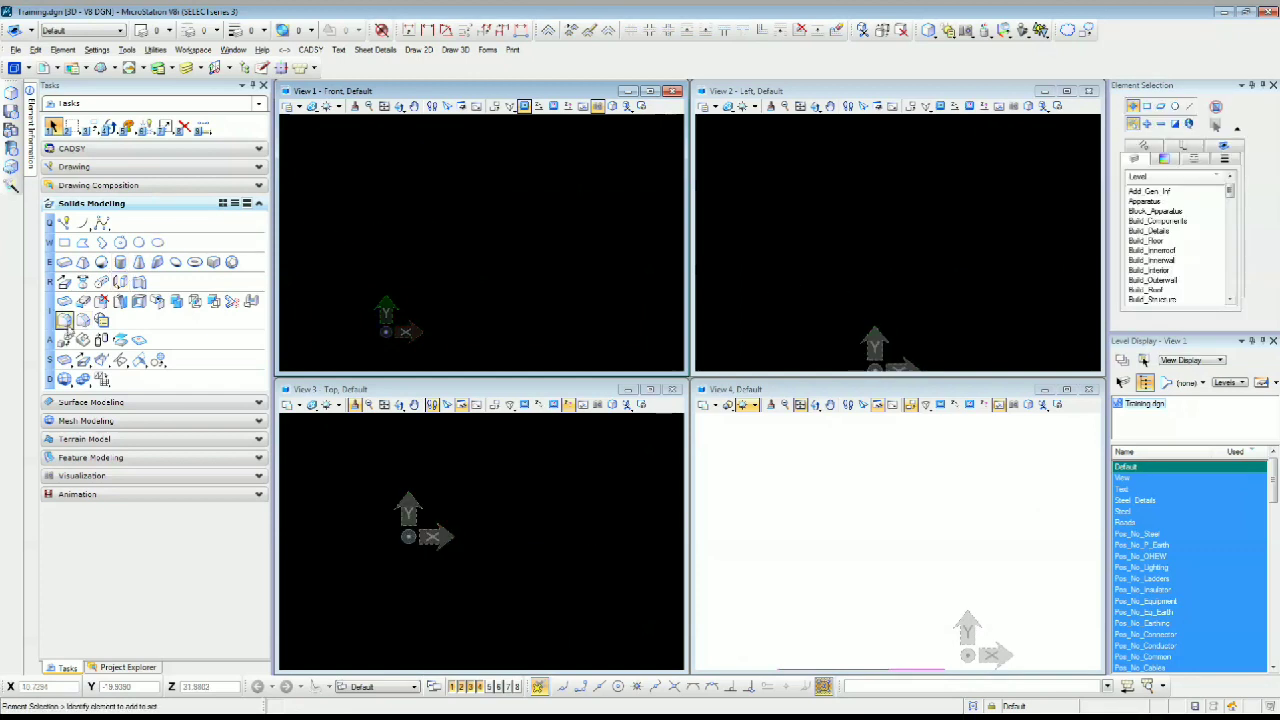
Place an upright slab solid from the front view, about 5.9 long, 43 wide and 2.6 high
click(64, 262)
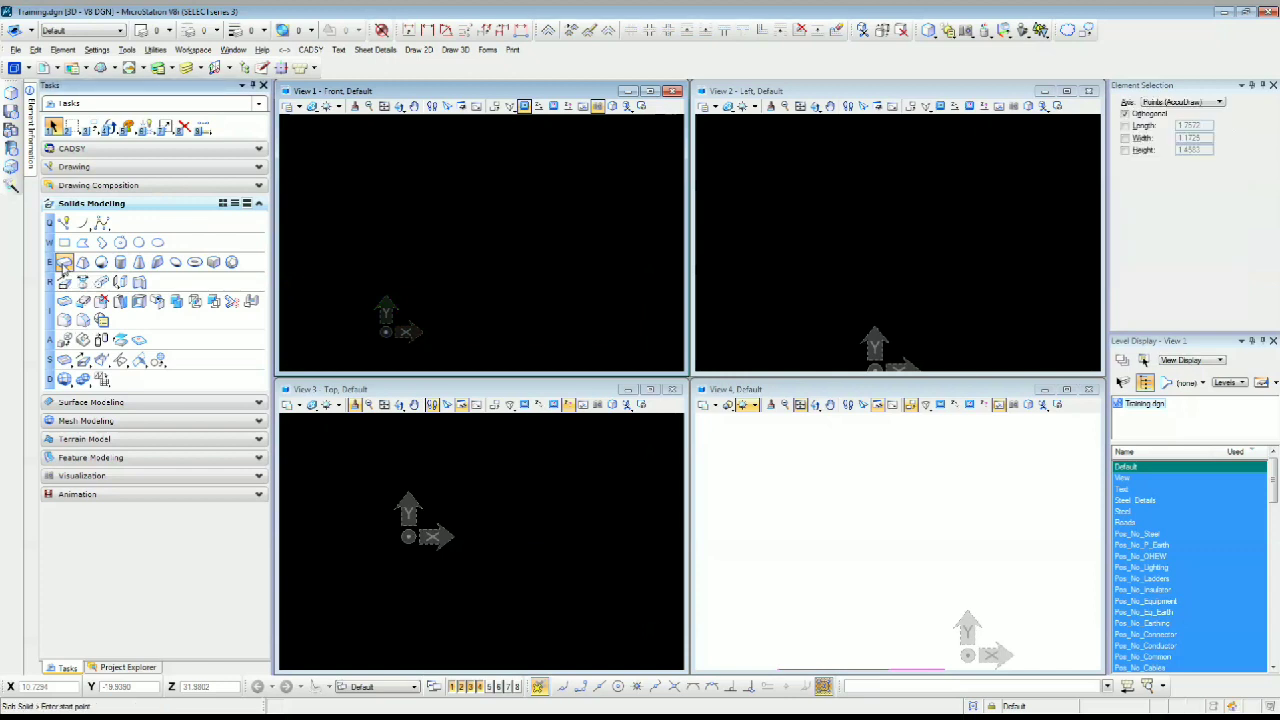
click(426, 160)
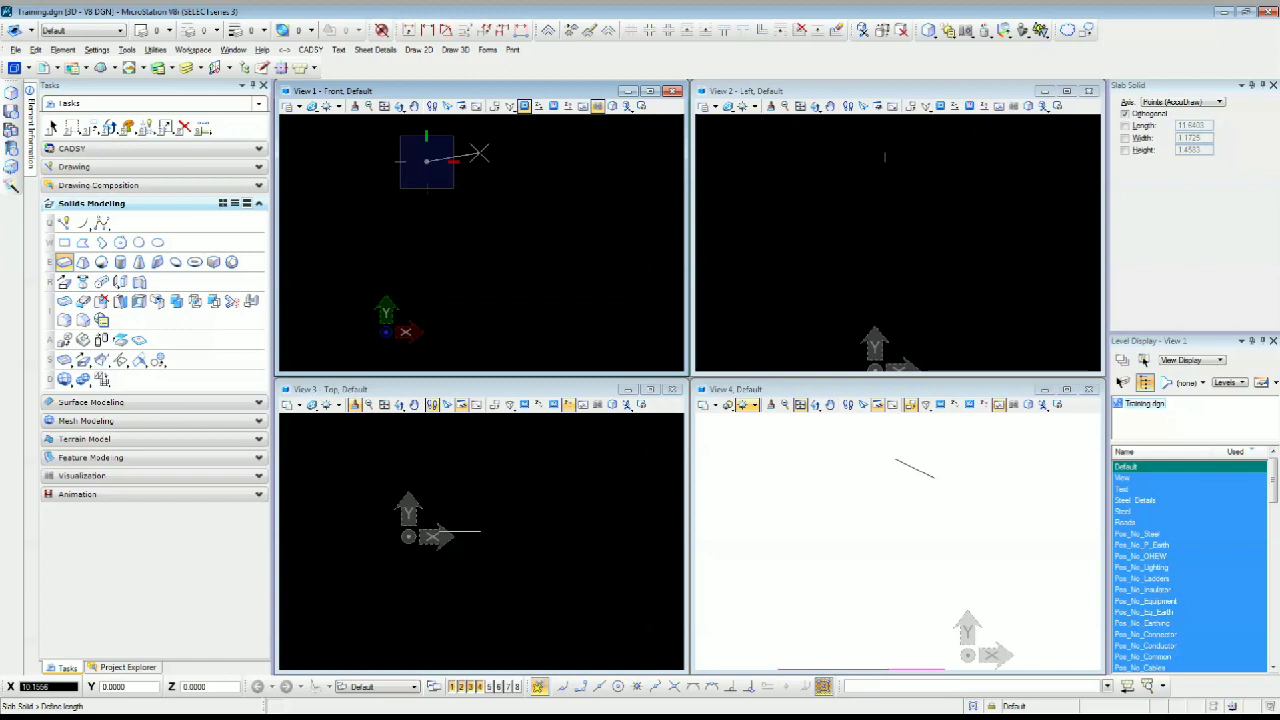
click(463, 160)
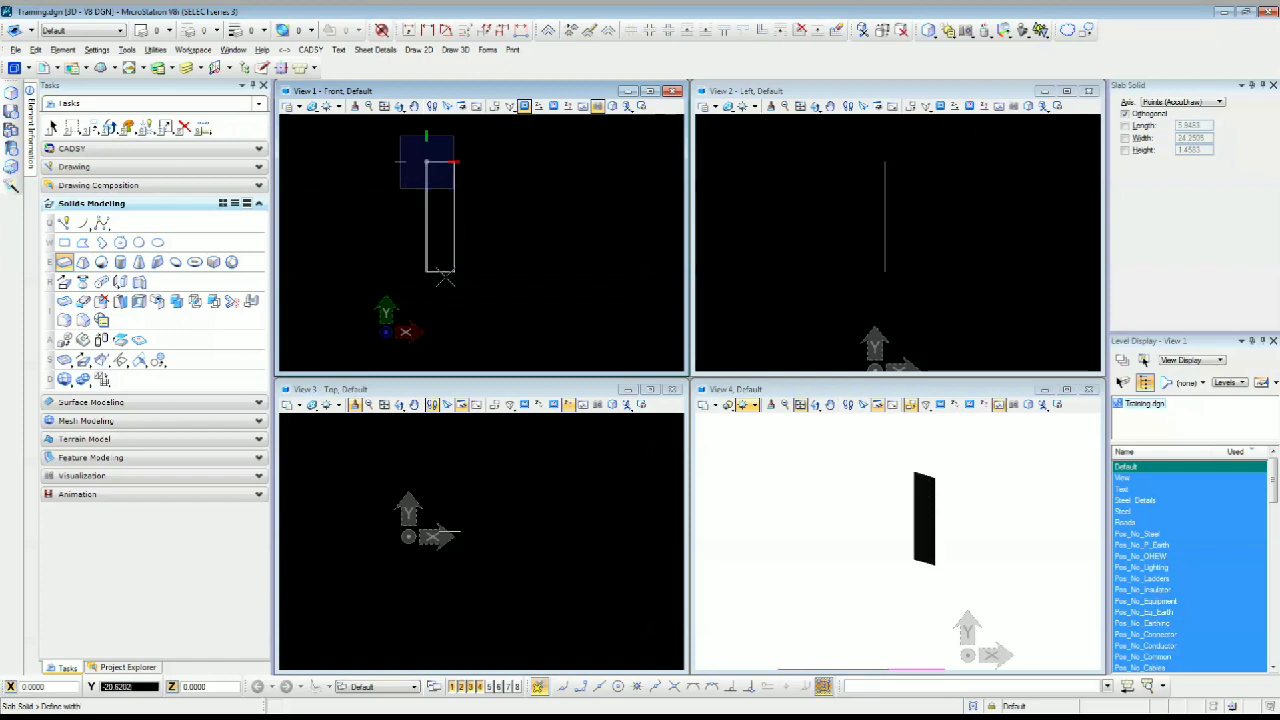
click(441, 315)
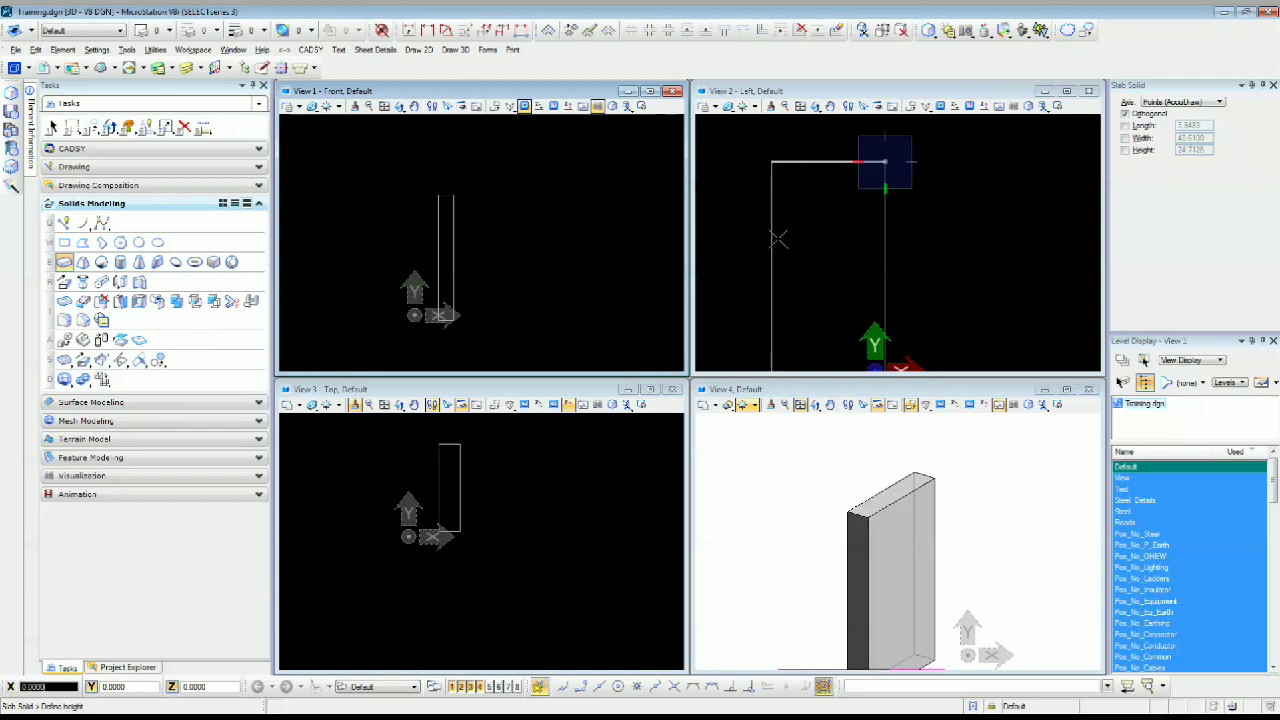
click(896, 237)
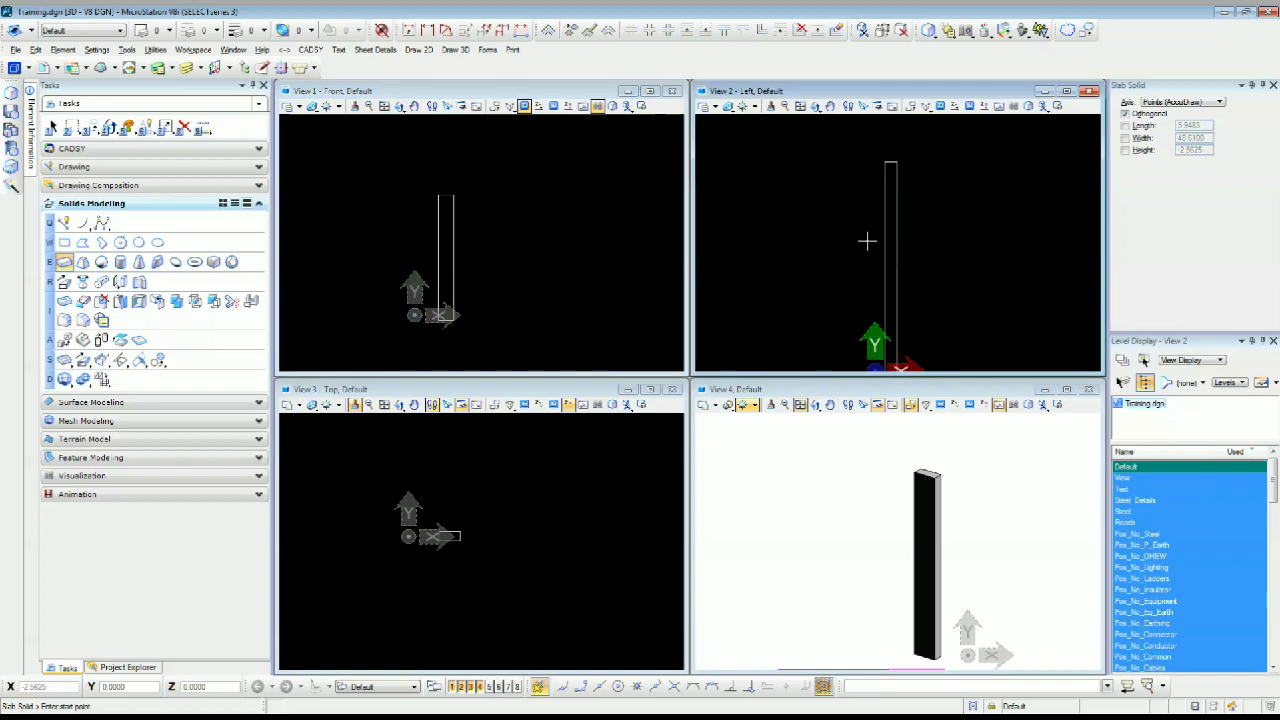
key(Escape)
Stretch the slab by its end handle in the top view to lengthen it into a thin wall
click(458, 536)
click(461, 534)
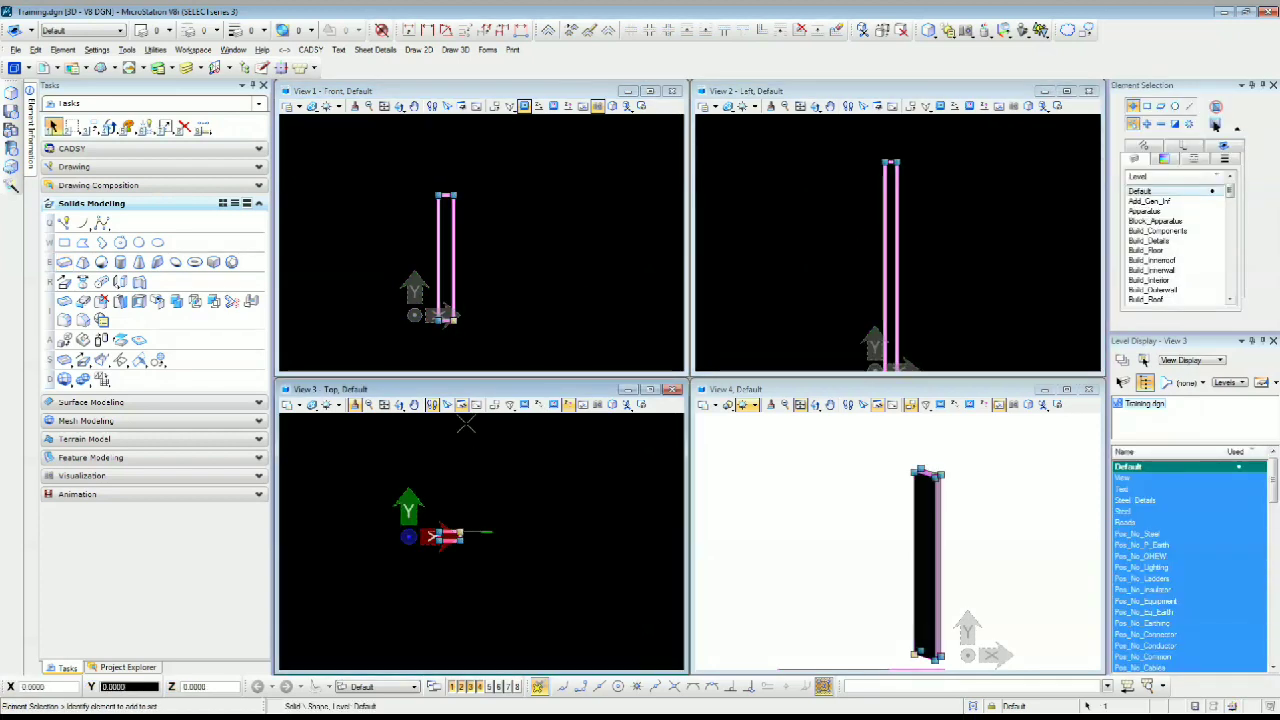
right_click(460, 445)
click(457, 520)
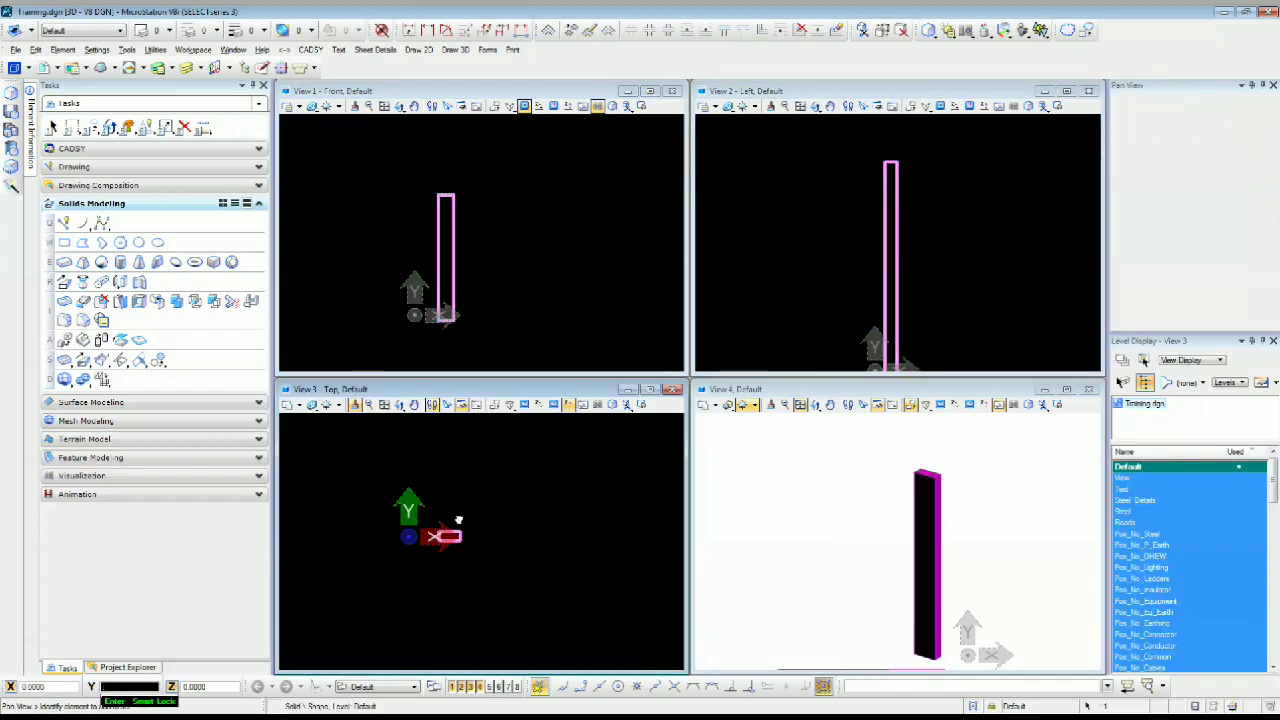
scroll(454, 556, down, 5)
click(454, 553)
click(455, 553)
click(464, 447)
click(1031, 464)
scroll(938, 480, down, 3)
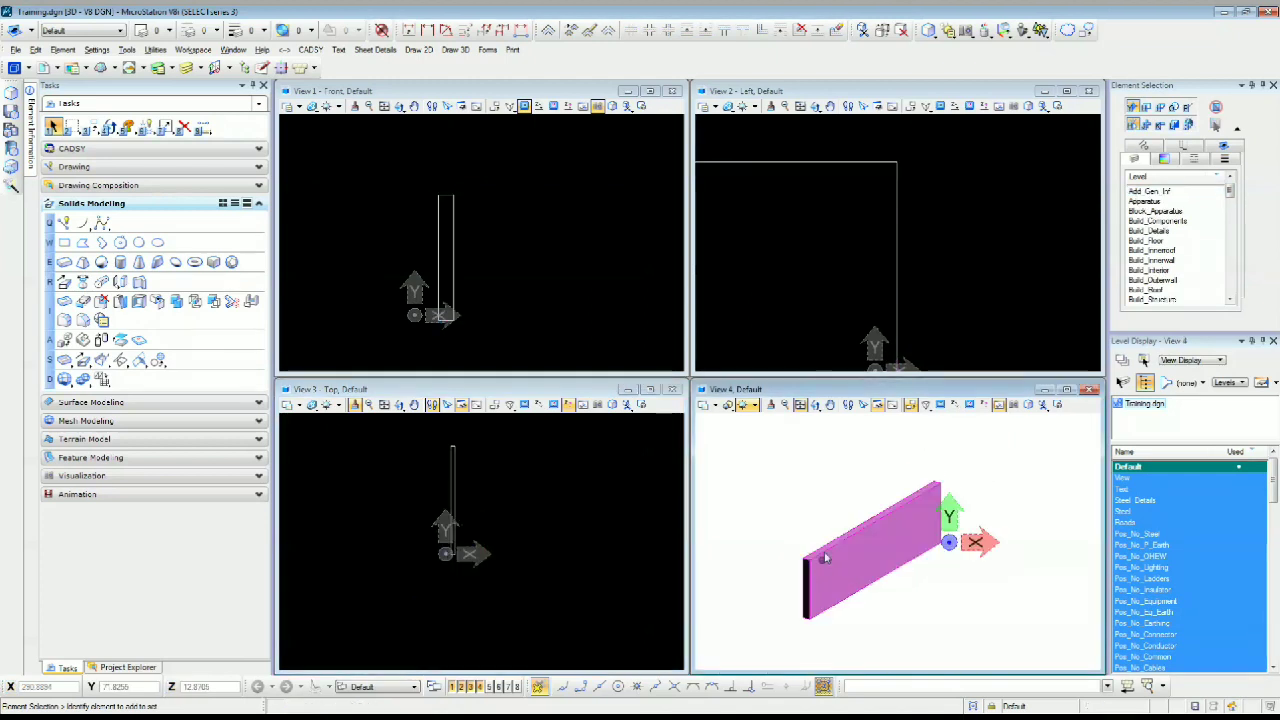
Stretch the slab upward by its upper corner handle in the left view to nearly double its height
middle_click(571, 240)
middle_click(571, 240)
middle_click(865, 245)
middle_click(865, 245)
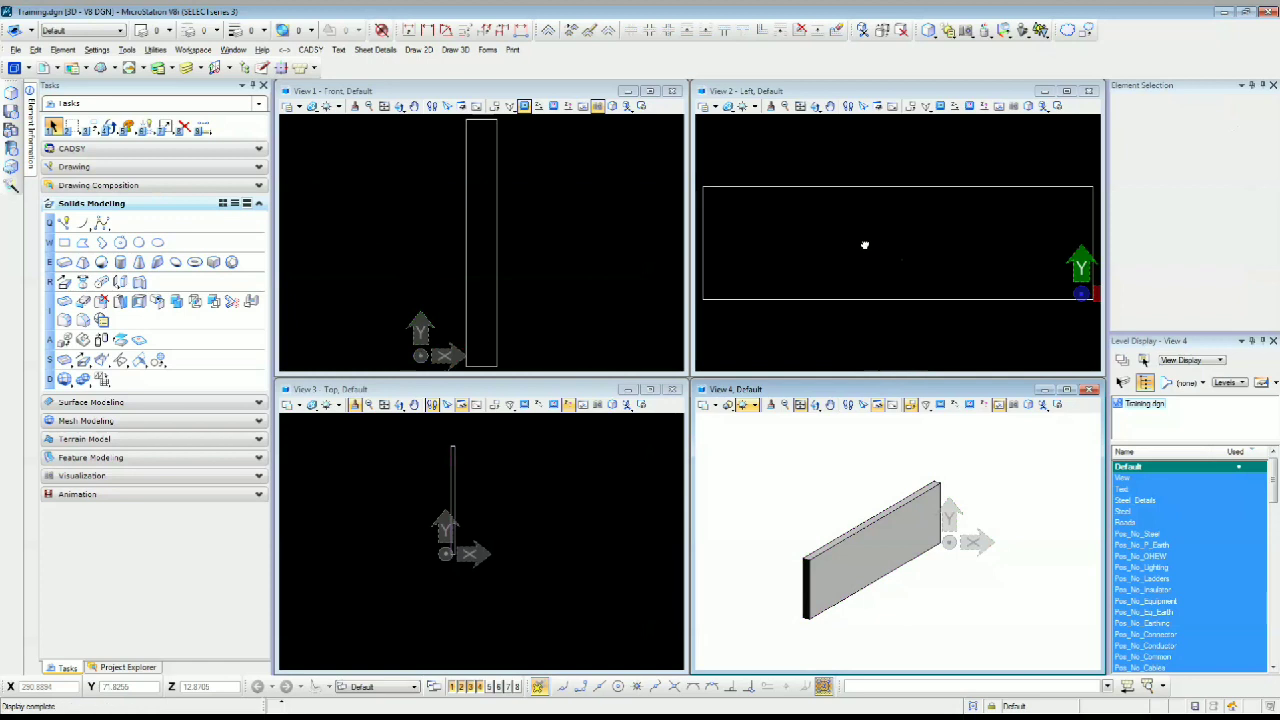
middle_click(846, 504)
middle_click(846, 504)
middle_click(653, 517)
middle_click(653, 517)
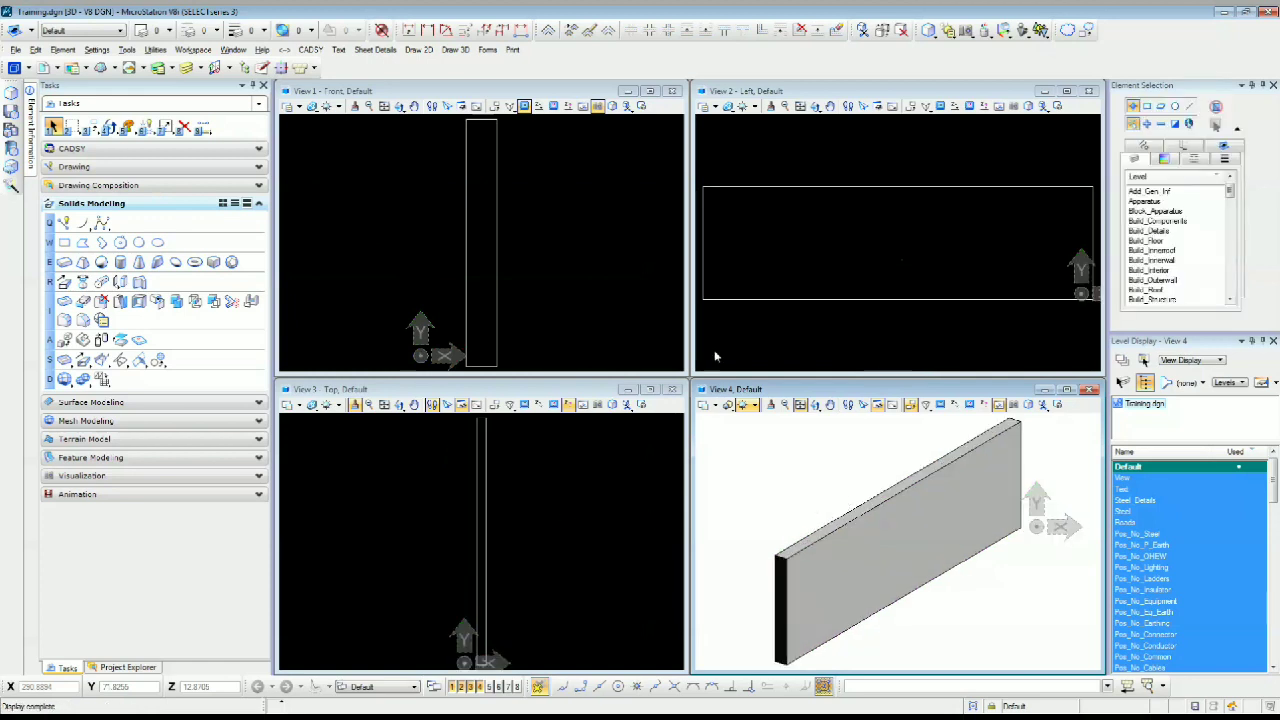
click(877, 187)
scroll(840, 240, down, 1)
click(984, 210)
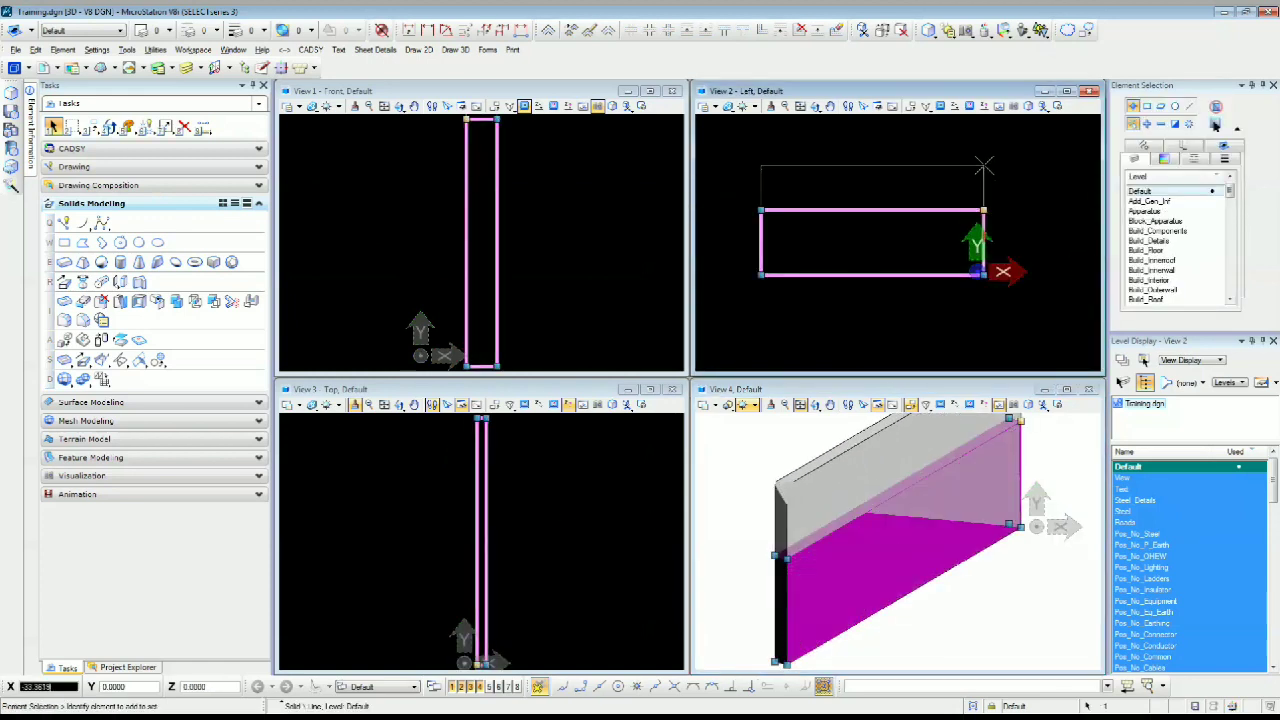
click(983, 156)
shift+middle_drag(797, 550, 778, 530)
middle_drag(883, 482, 861, 536)
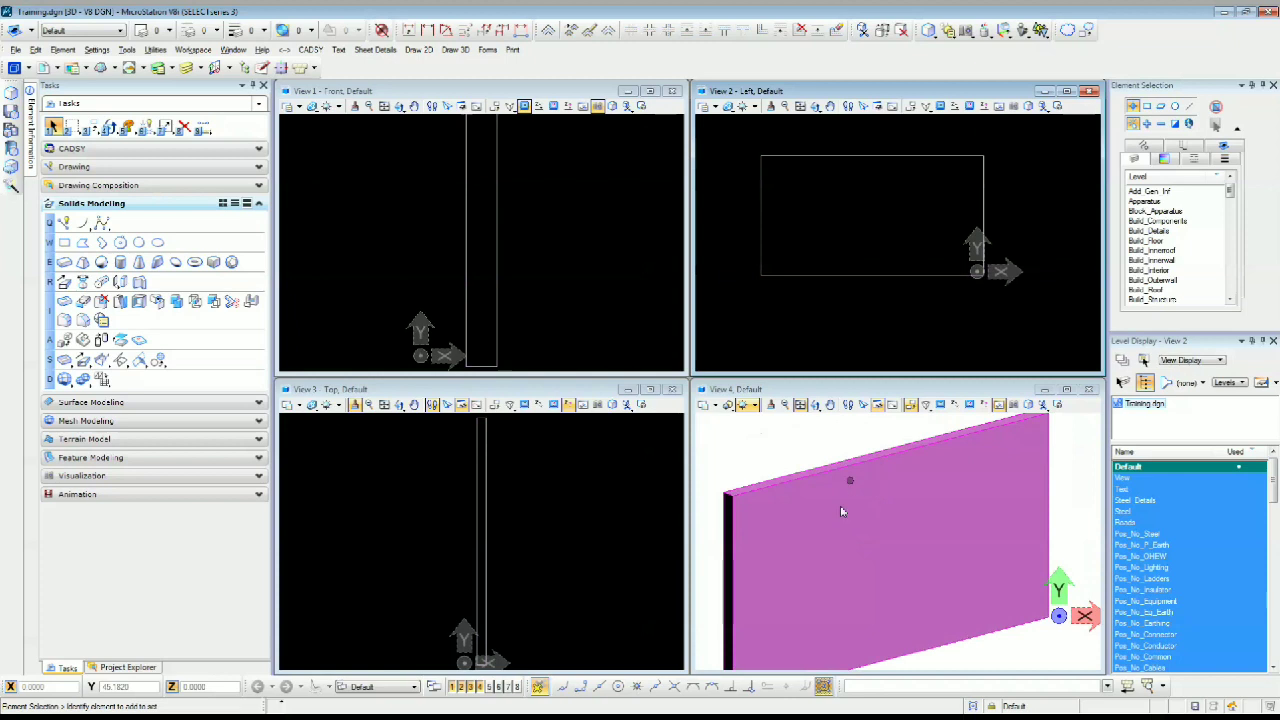
Draw a small rectangle from the wall's top edge in the left view and move it straight down inside the wall face
click(64, 243)
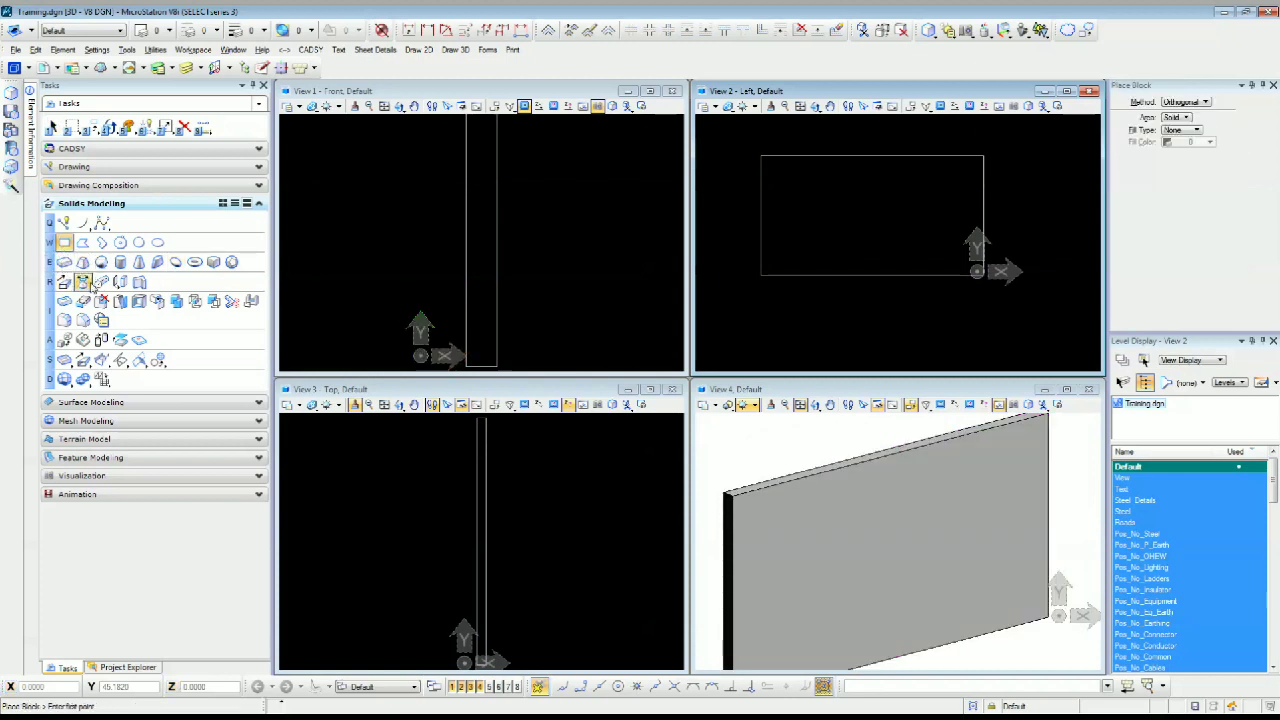
click(855, 155)
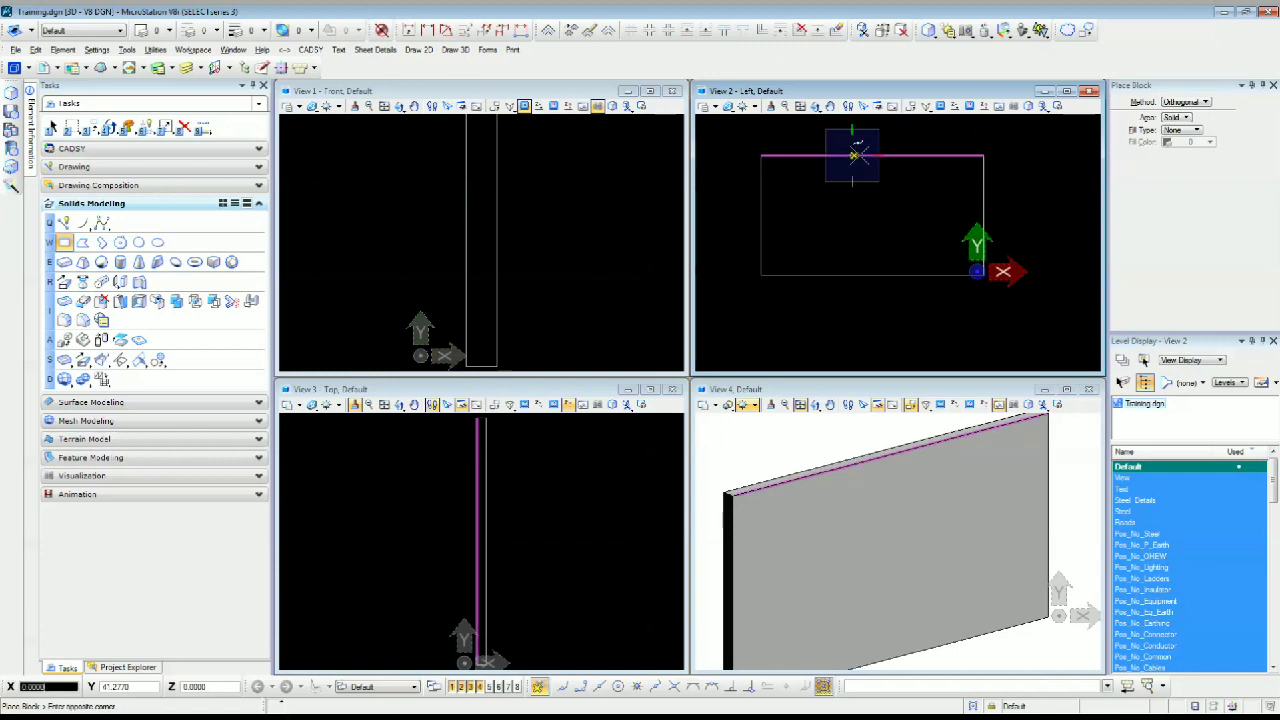
click(910, 185)
right_click(995, 186)
click(1050, 217)
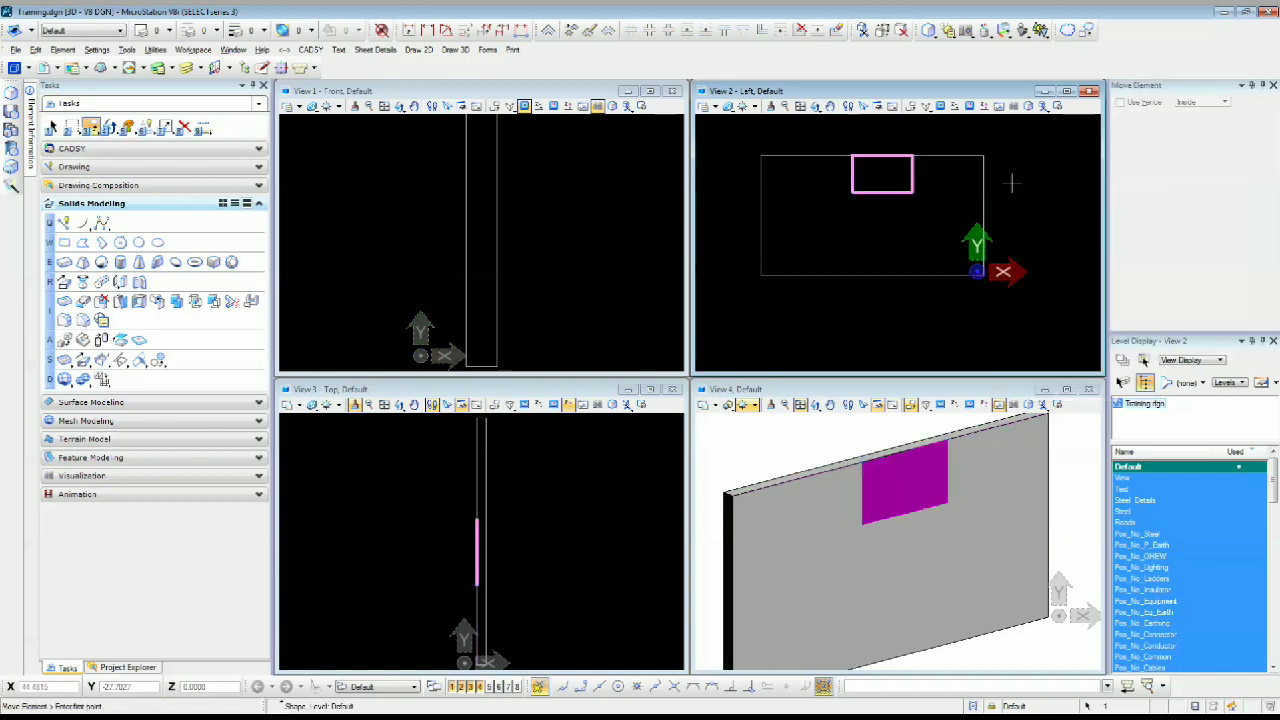
click(1012, 214)
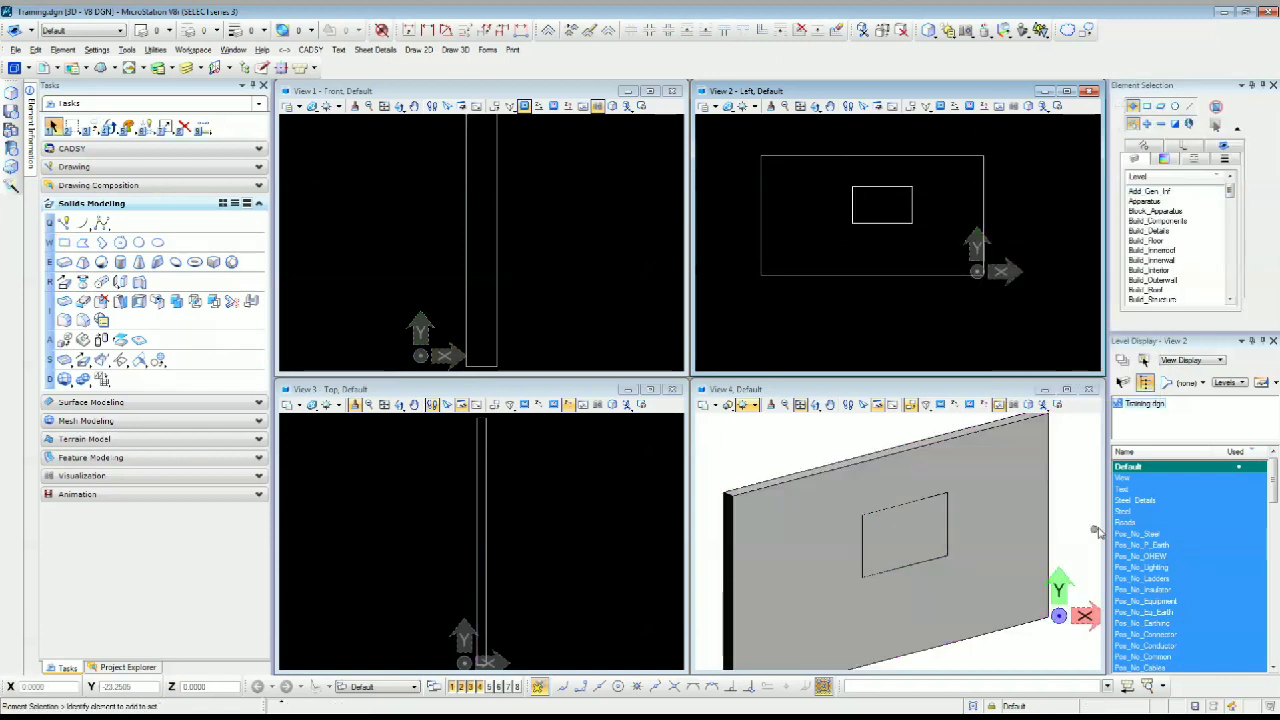
shift+middle_drag(1093, 528, 842, 551)
key(Escape)
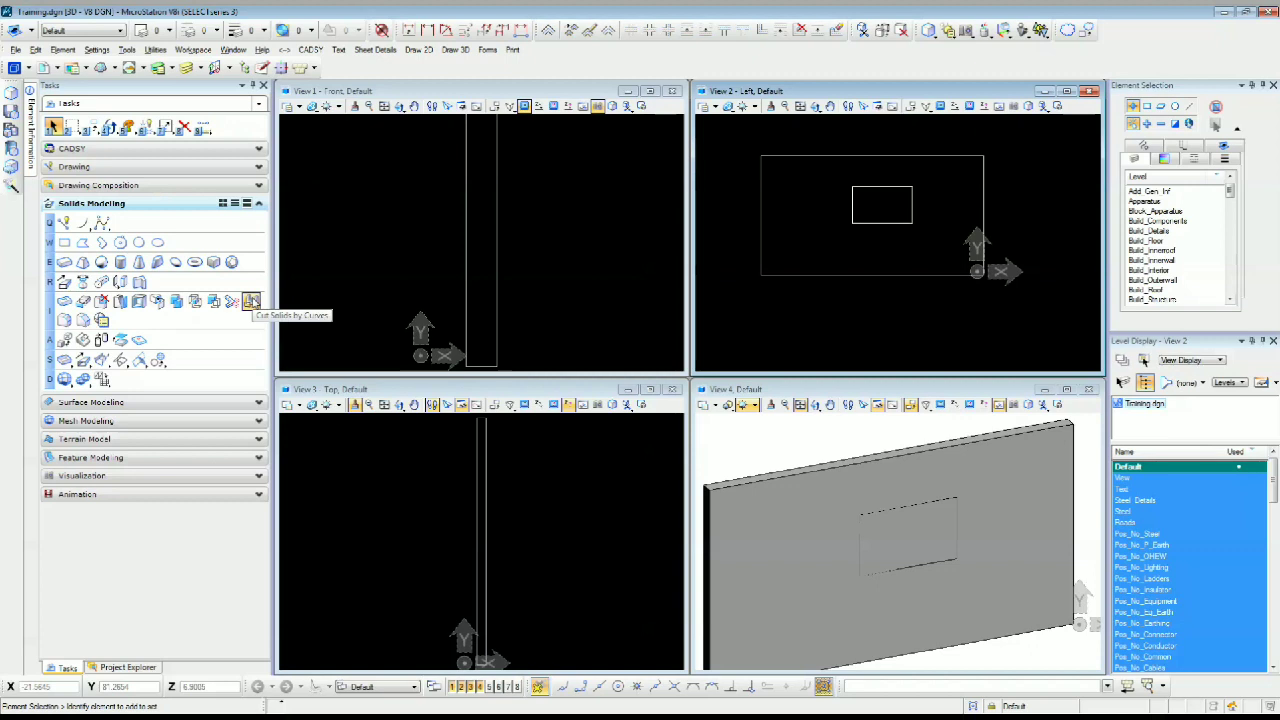
Cut the wall through in both directions with the rectangle using Cut Solids by Curves, inspect the opening, and undo the cut and the rectangle
click(251, 301)
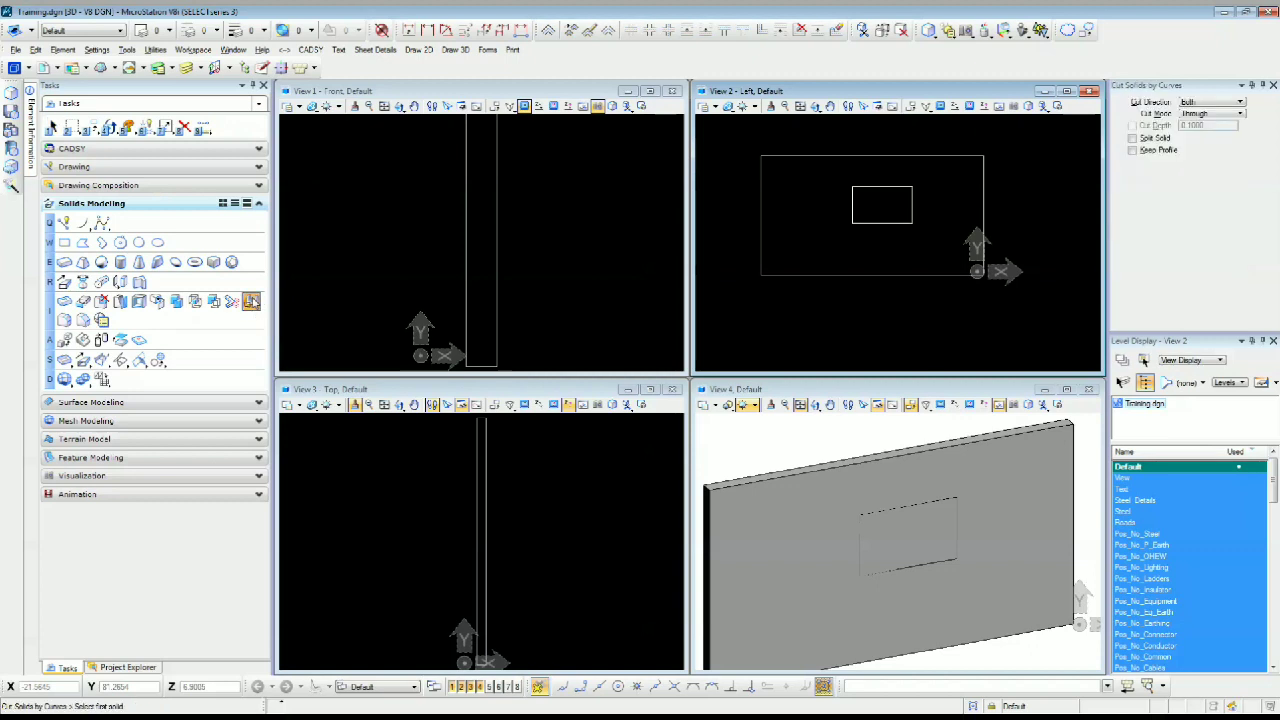
click(802, 473)
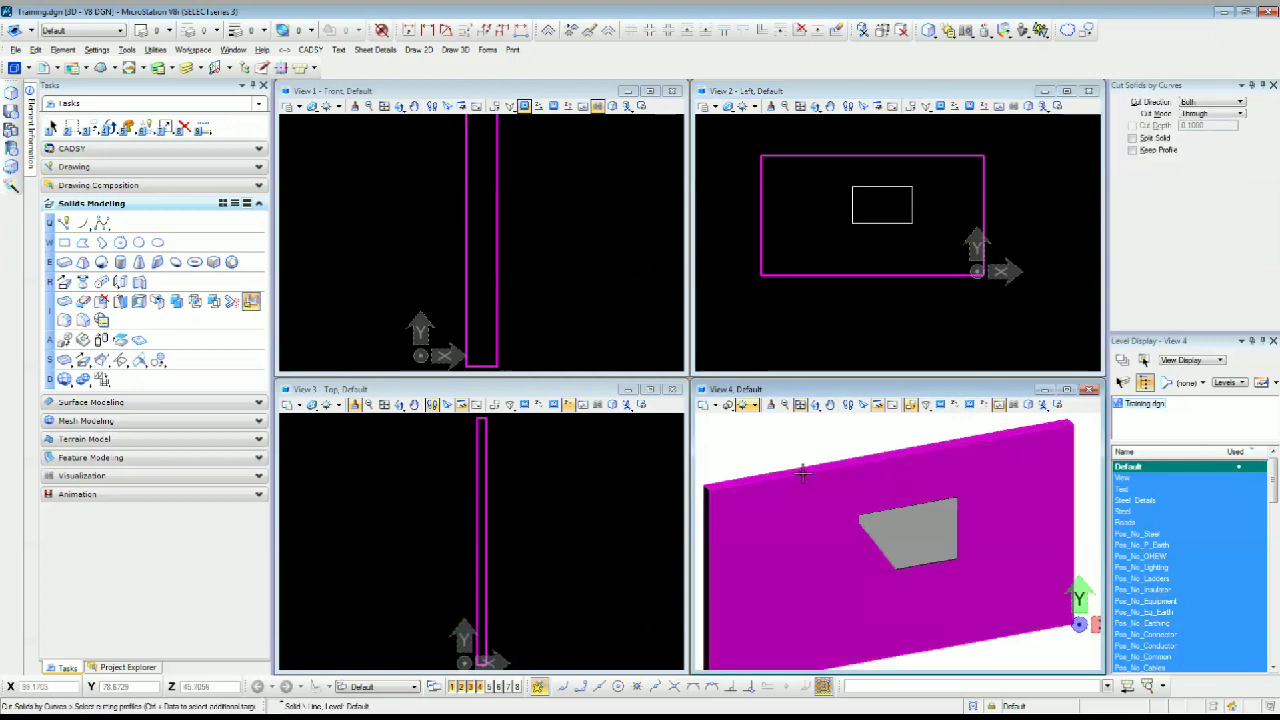
click(905, 224)
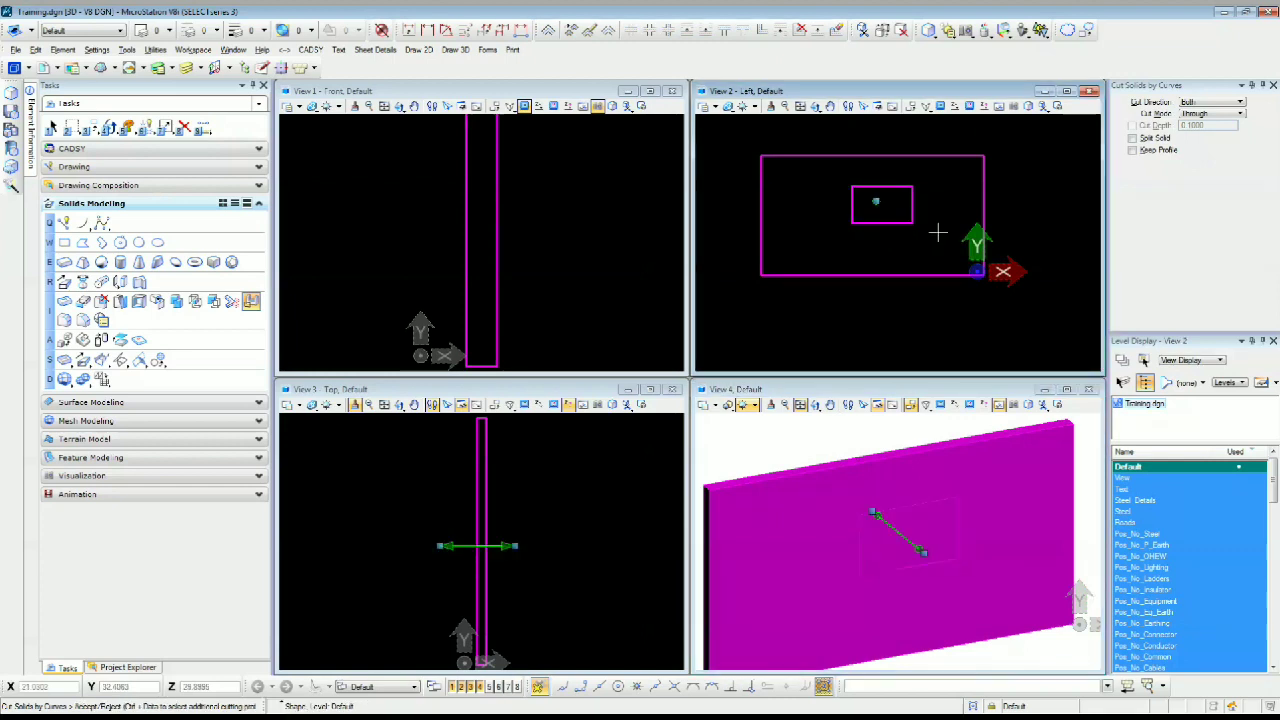
click(938, 232)
shift+middle_drag(1031, 549, 888, 518)
shift+middle_drag(988, 535, 898, 638)
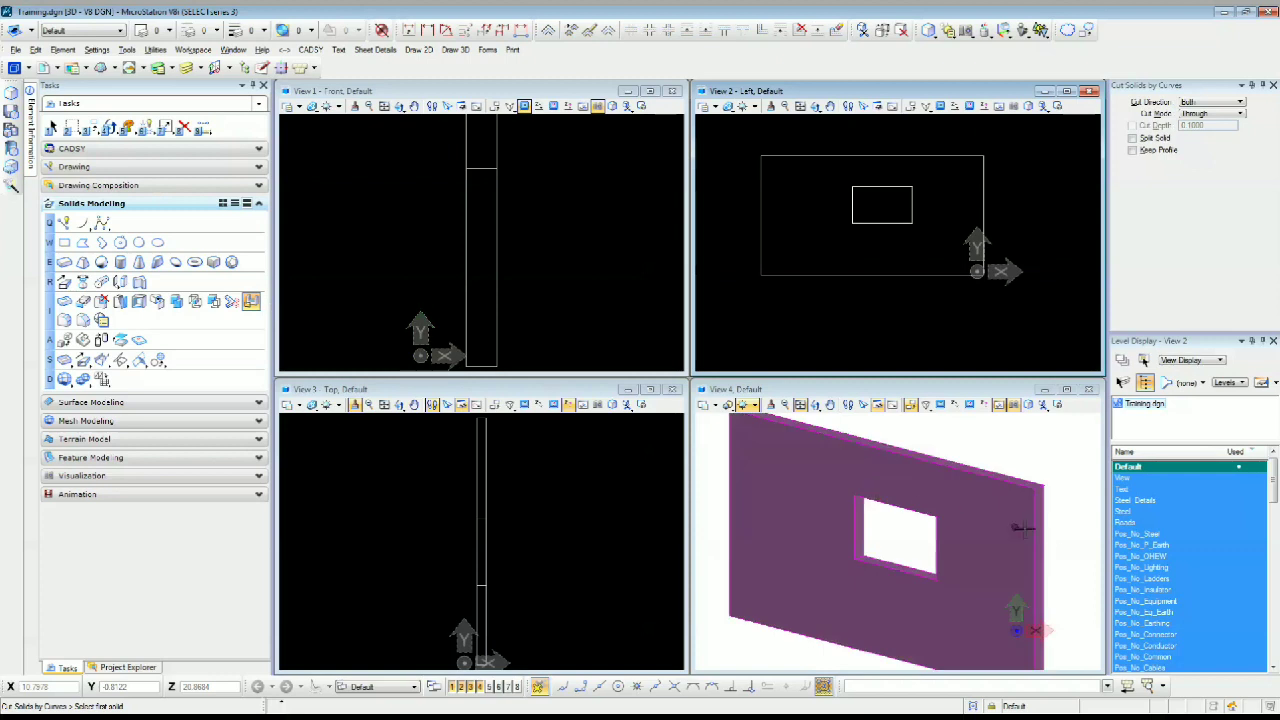
shift+middle_drag(1082, 532, 997, 583)
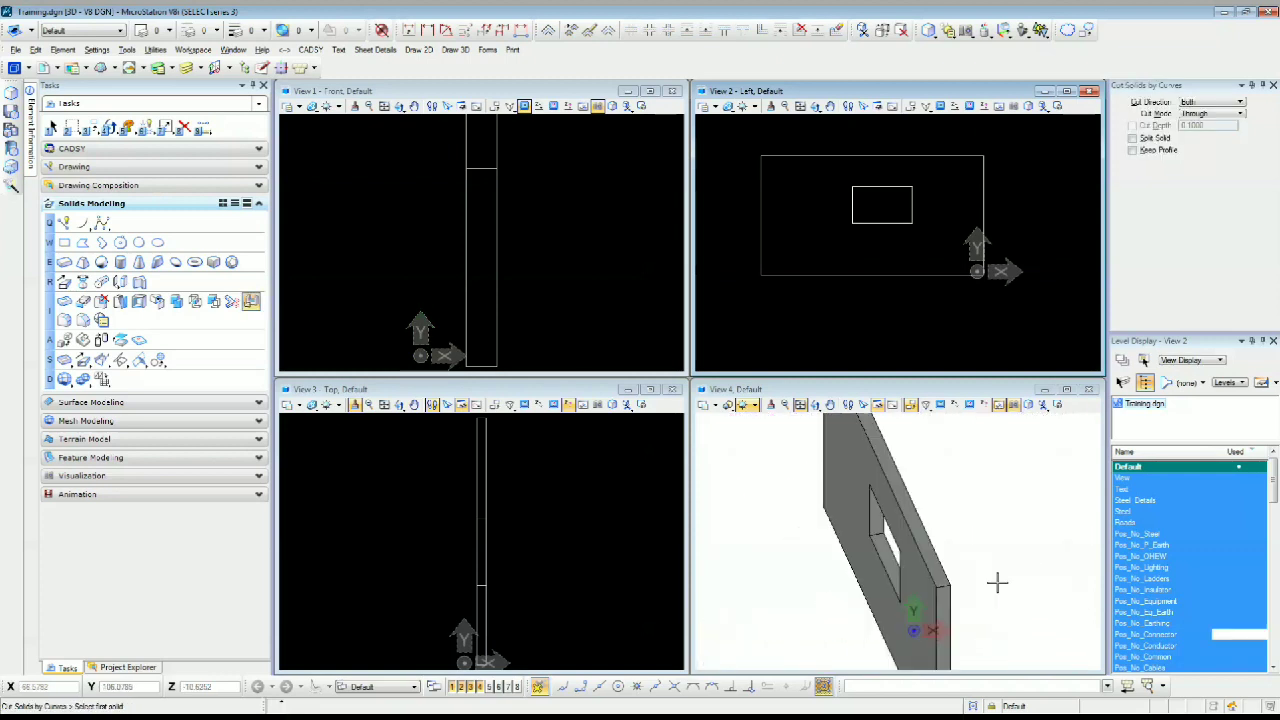
key(ctrl+z)
key(ctrl+z)
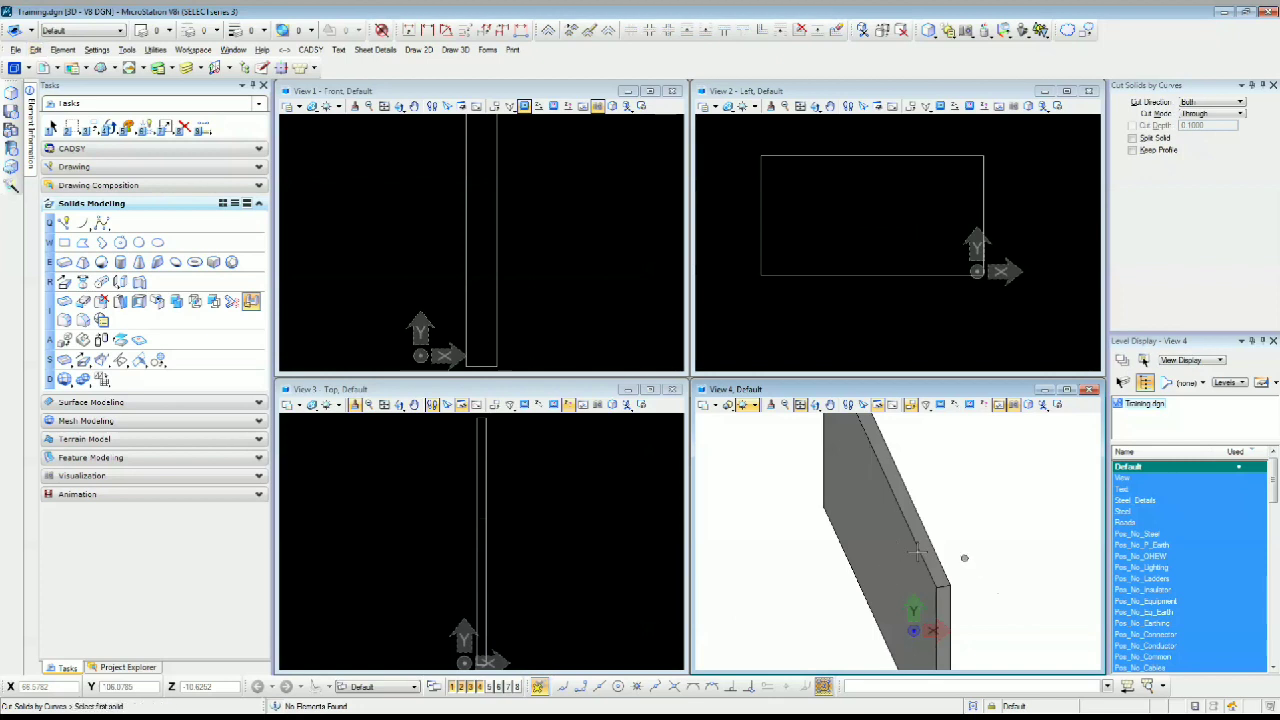
key(Escape)
Stretch the wall sideways by its corner handle in the top view into a thick, nearly square block
scroll(492, 493, down, 2)
click(488, 458)
drag(488, 455, 622, 448)
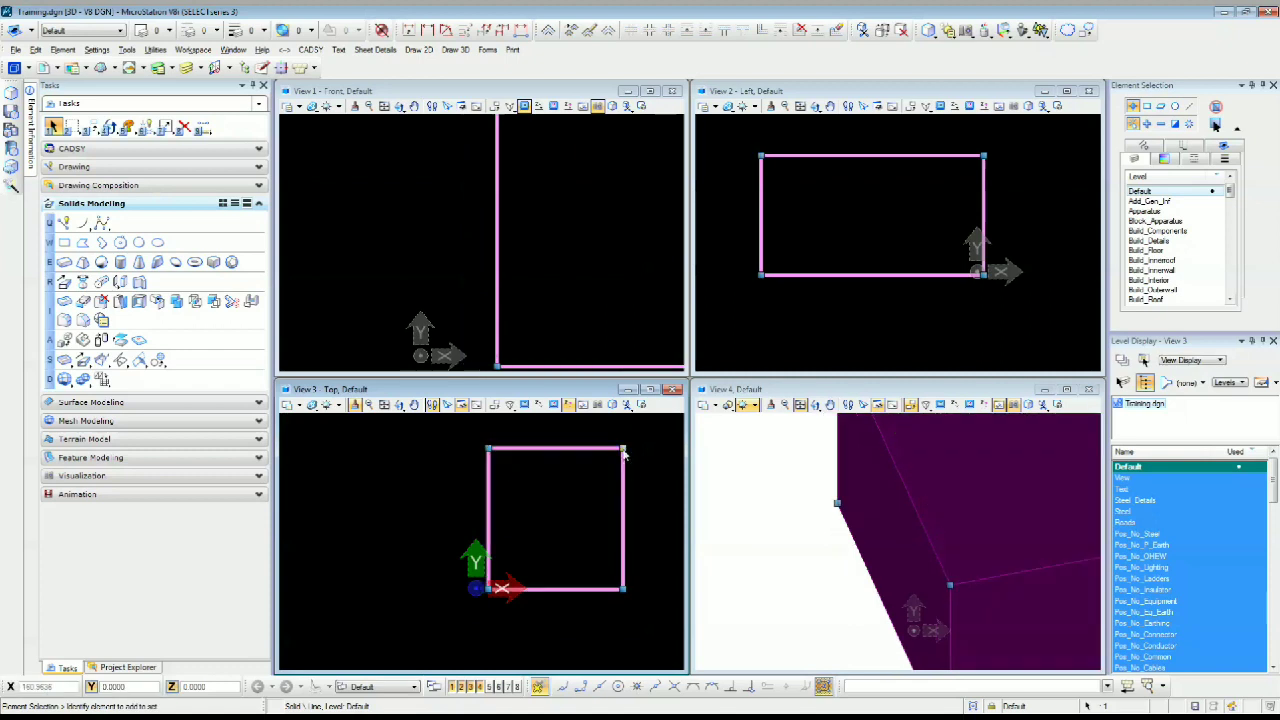
click(840, 550)
scroll(840, 550, down, 3)
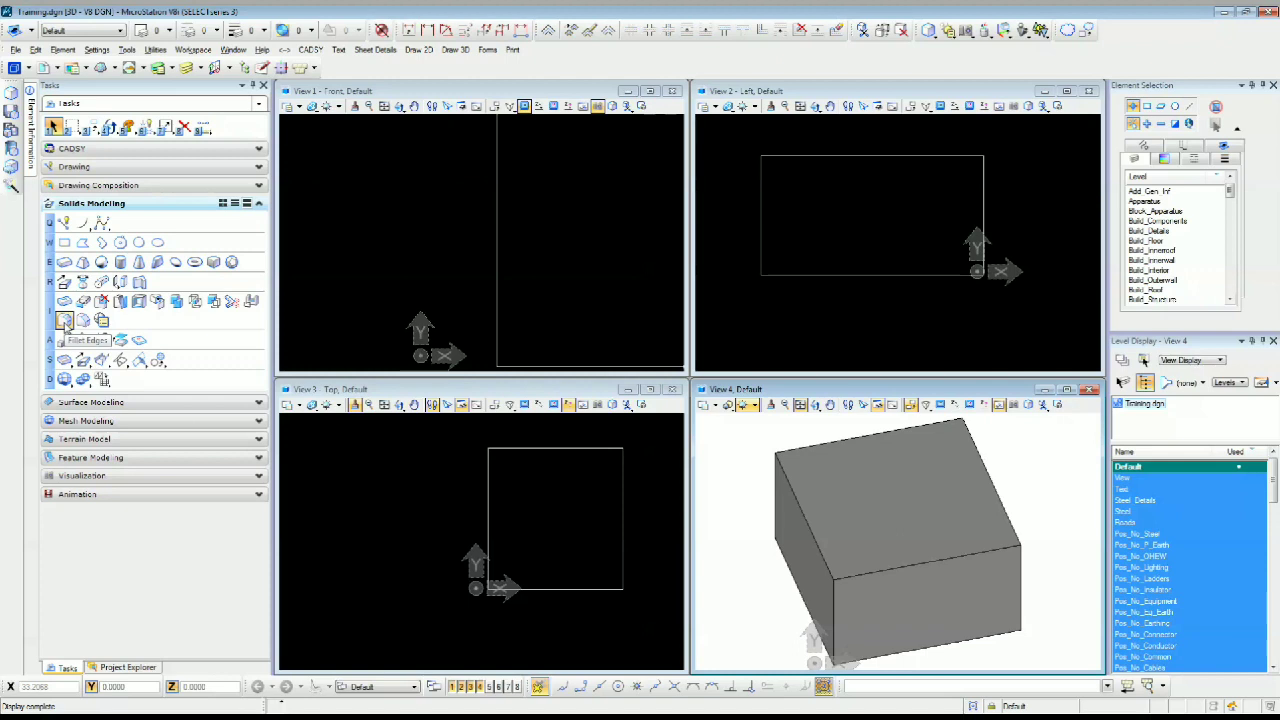
Fillet the block's long upper edge on its left side with Fillet Edges at a radius of 10
click(64, 321)
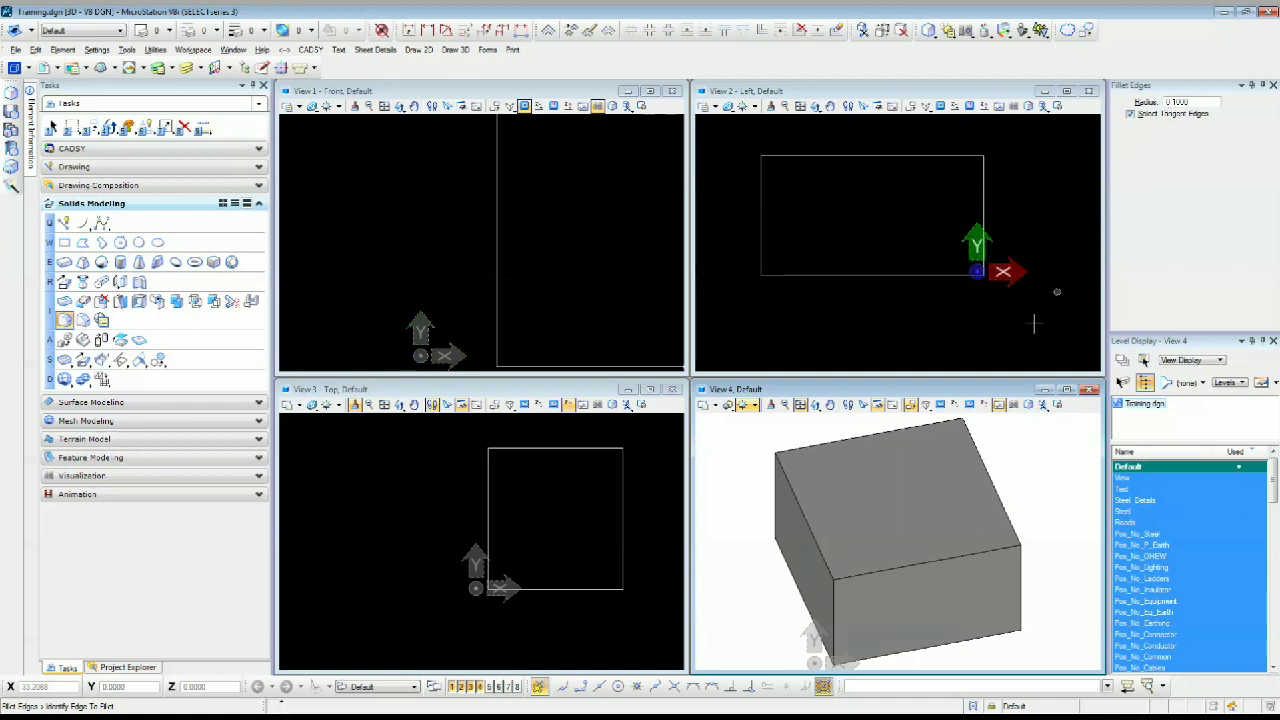
shift+middle_drag(861, 554, 871, 554)
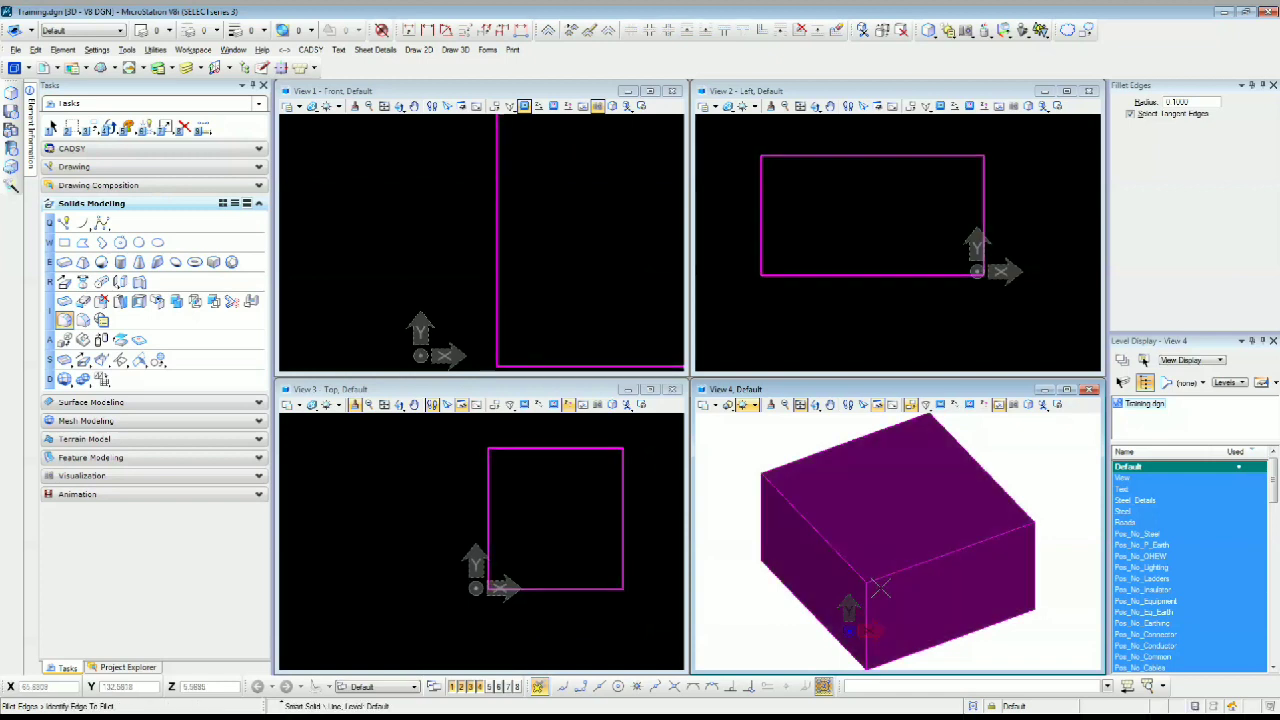
scroll(856, 573, up, 4)
scroll(853, 575, up, 6)
scroll(816, 514, down, 2)
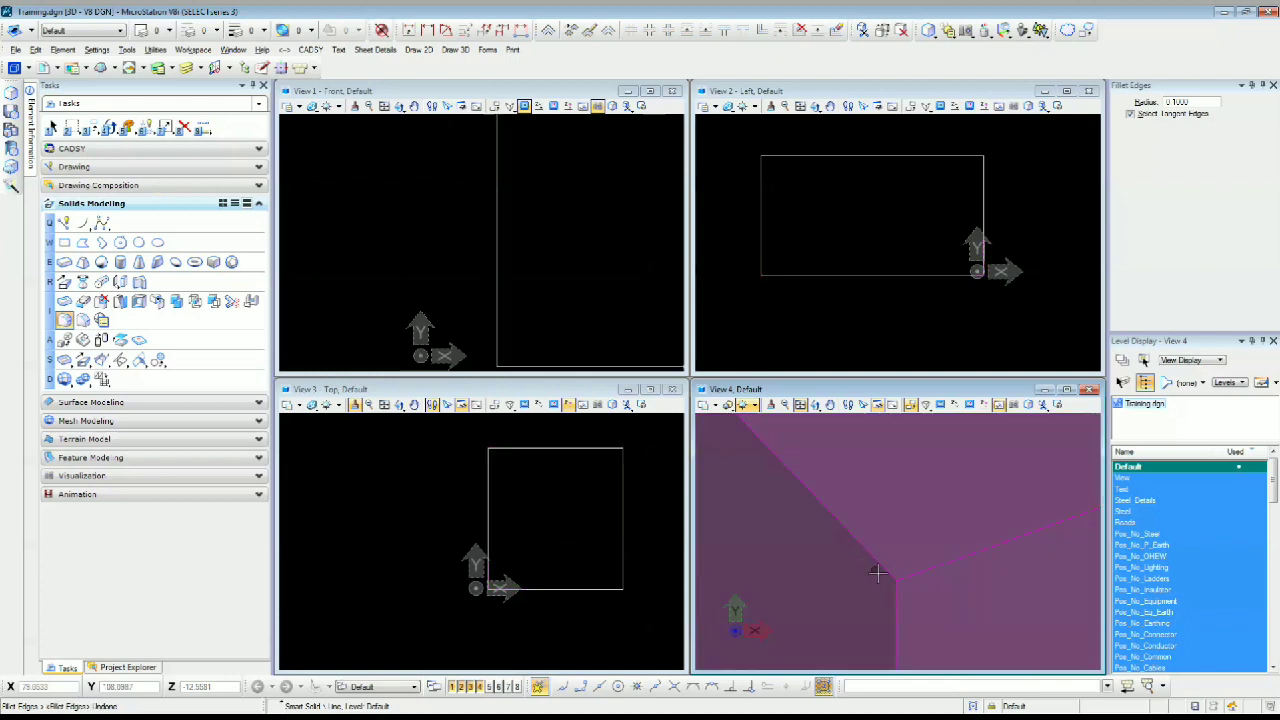
scroll(885, 595, down, 5)
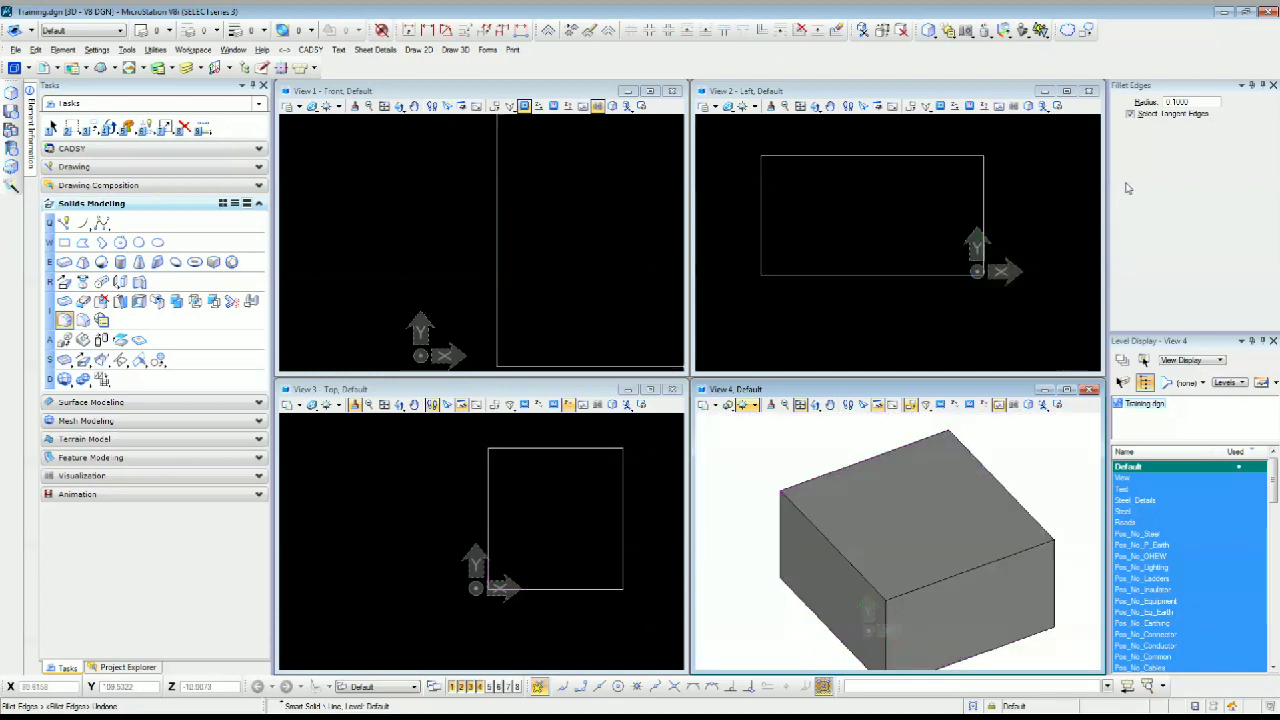
double_click(1195, 103)
text(10)
key(Return)
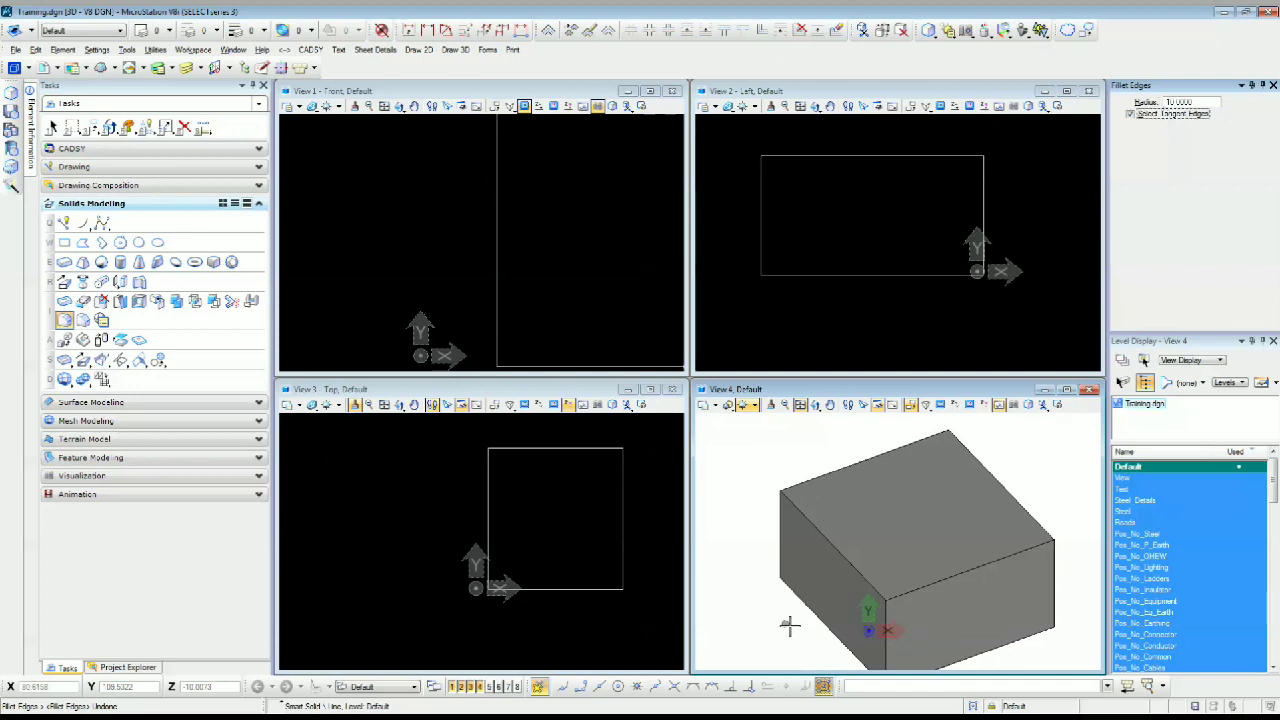
click(840, 575)
scroll(836, 560, up, 2)
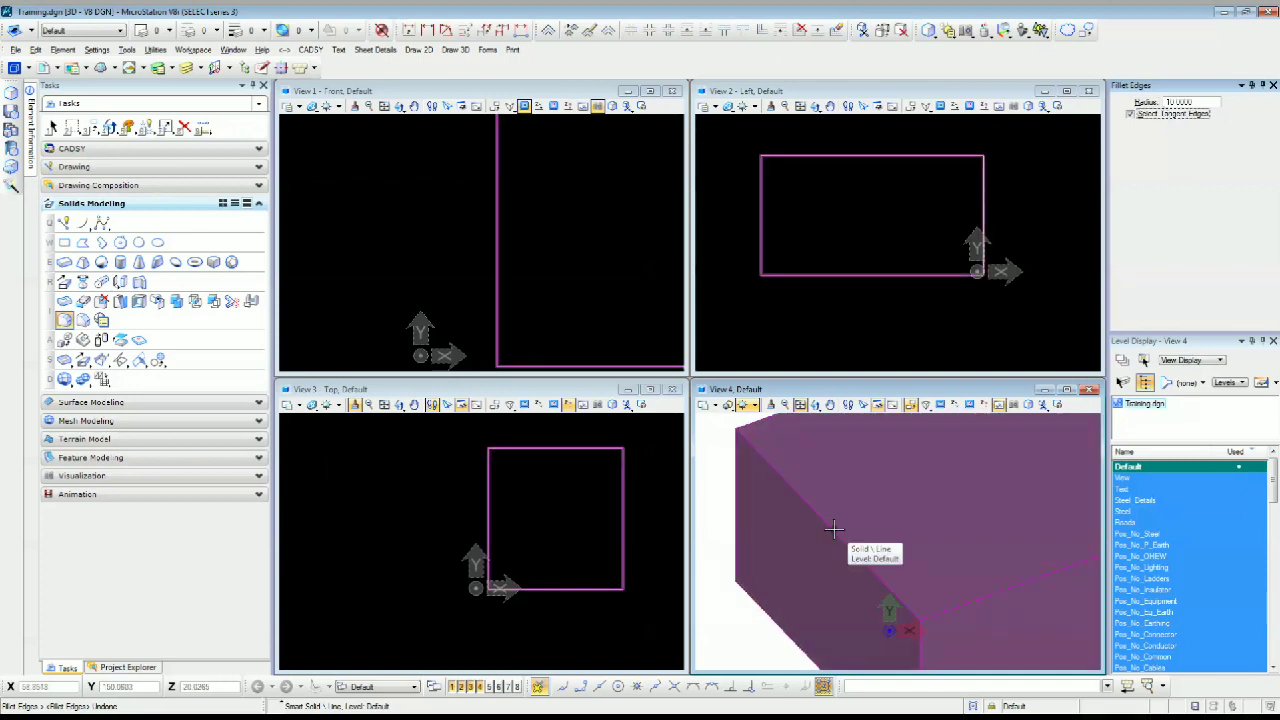
click(834, 529)
click(834, 529)
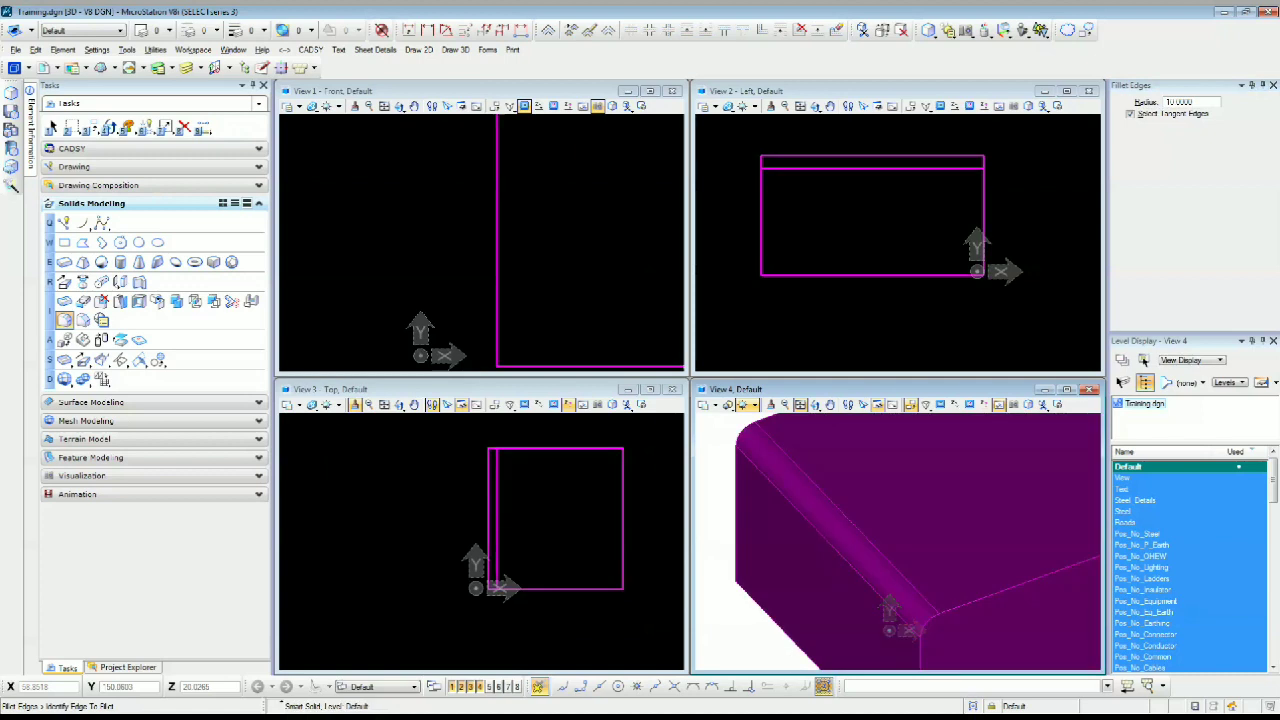
Examine the rounded edge and the adjoining corner of the block from different angles and distances
scroll(908, 628, down, 2)
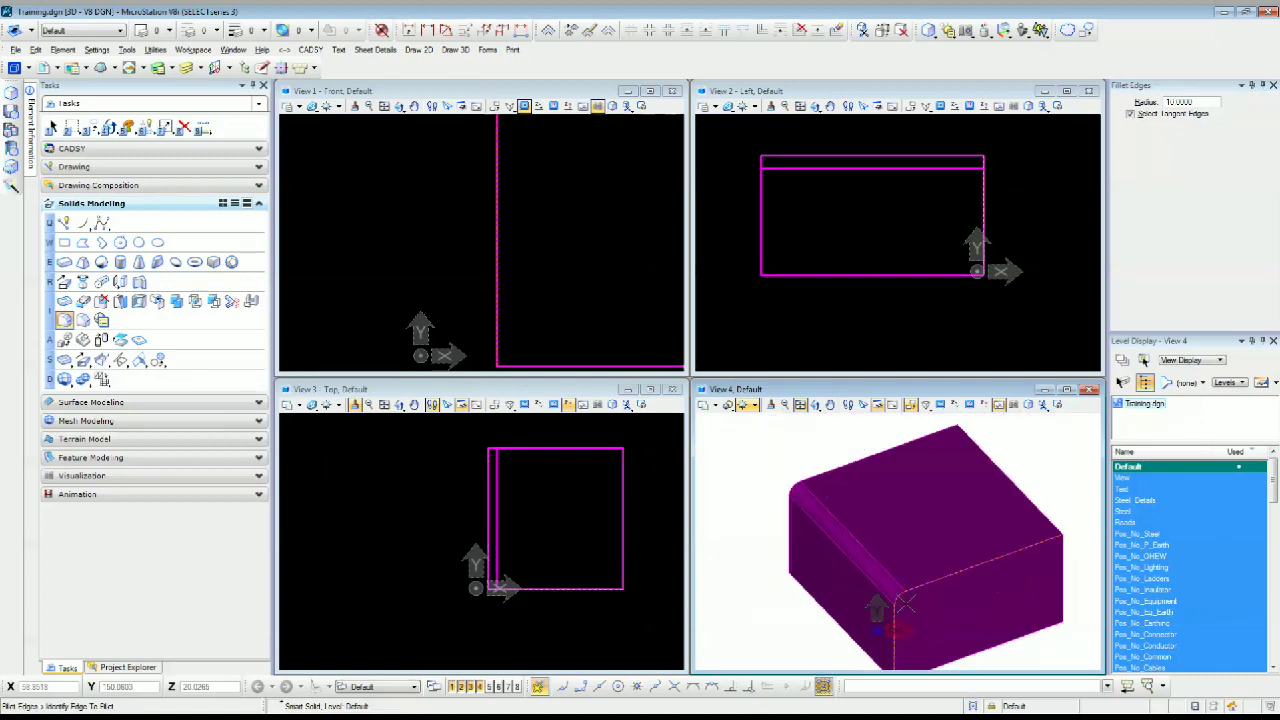
shift+middle_drag(913, 607, 903, 566)
scroll(911, 563, up, 3)
key(r)
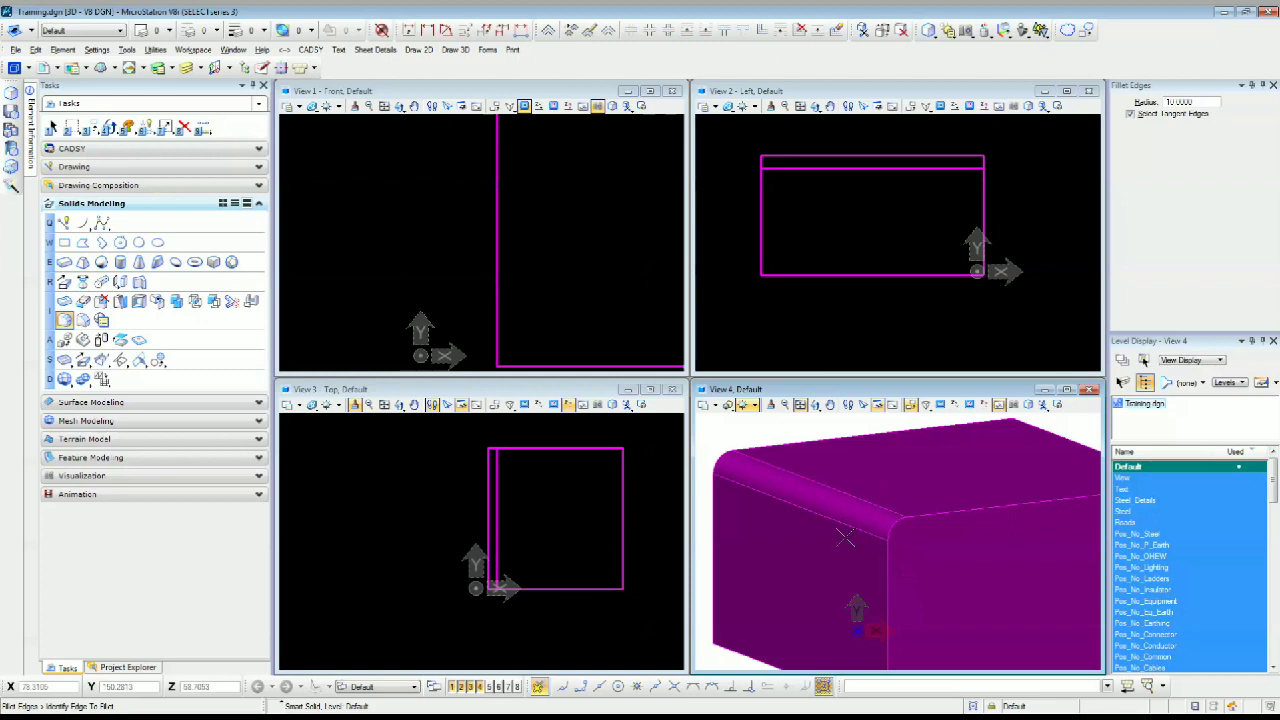
scroll(836, 552, down, 2)
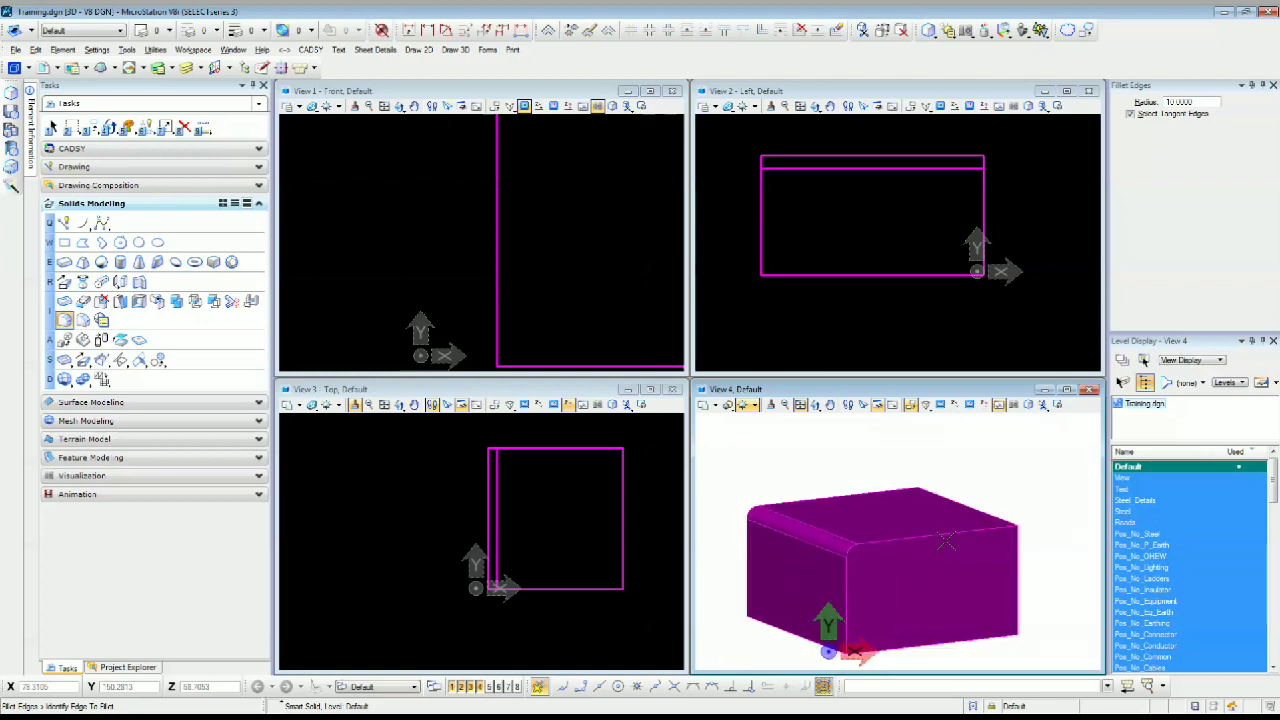
scroll(963, 529, up, 4)
scroll(951, 540, down, 2)
Chamfer the upper edge adjoining the filleted one with both distances set to 10, and inspect the bevel from several sides
shift+middle_drag(994, 544, 892, 557)
mouse_move(892, 557)
middle_down()
mouse_move(926, 554)
mouse_move(883, 549)
mouse_move(916, 549)
middle_up()
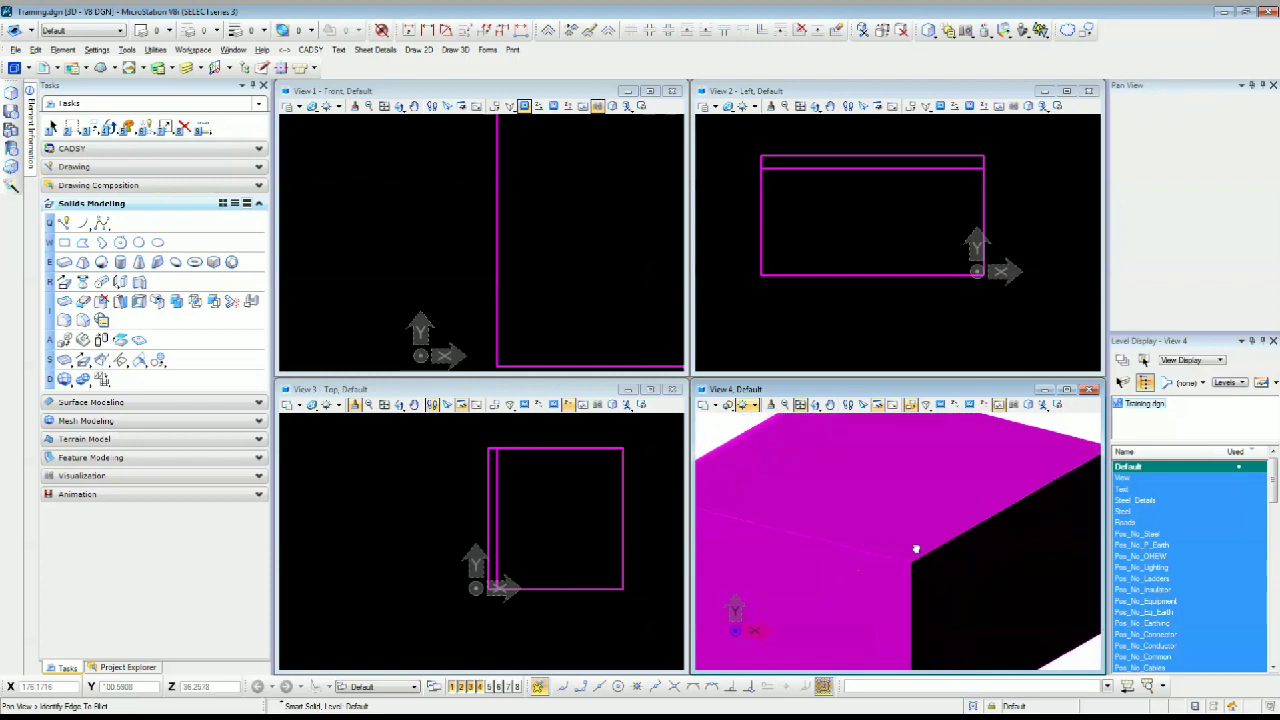
click(83, 321)
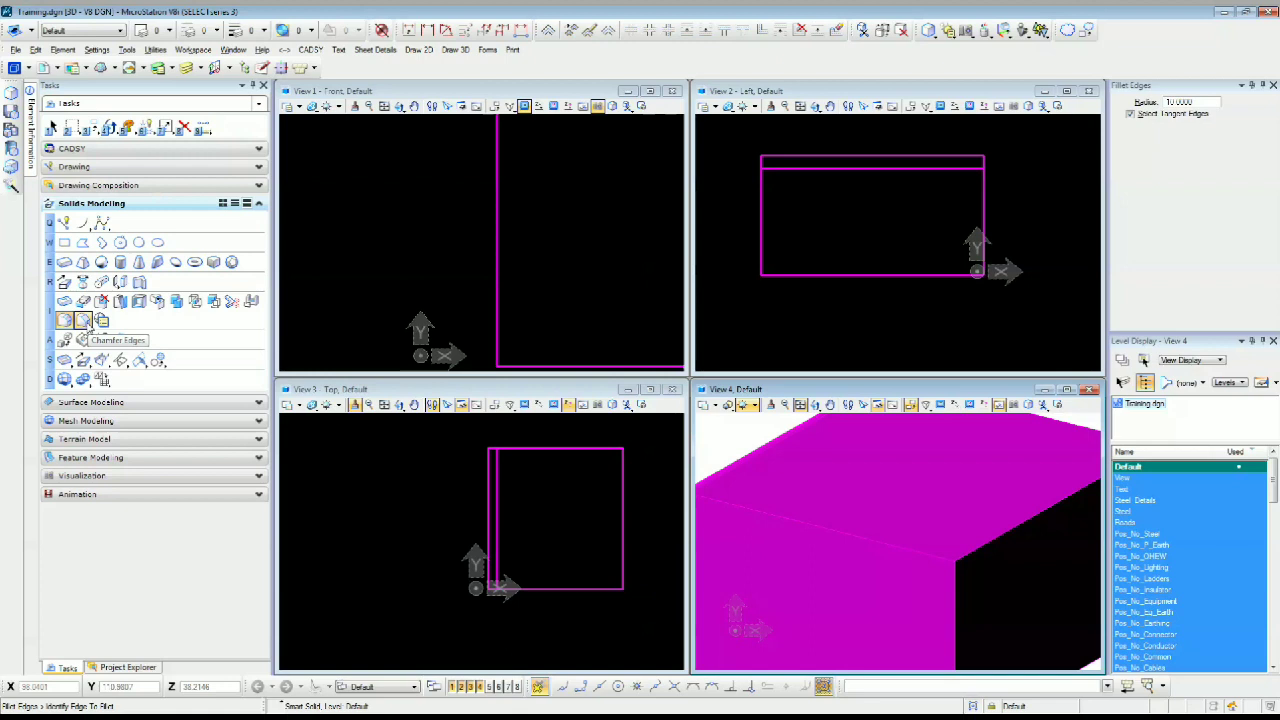
click(84, 321)
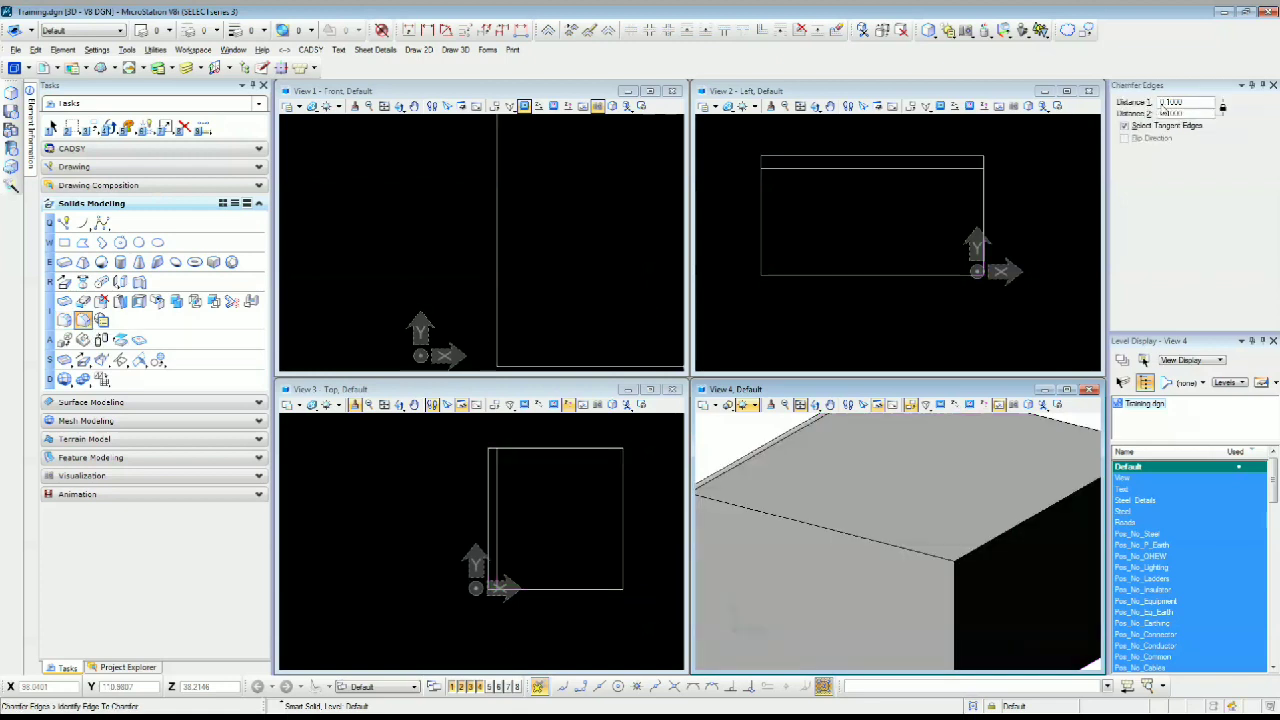
click(927, 555)
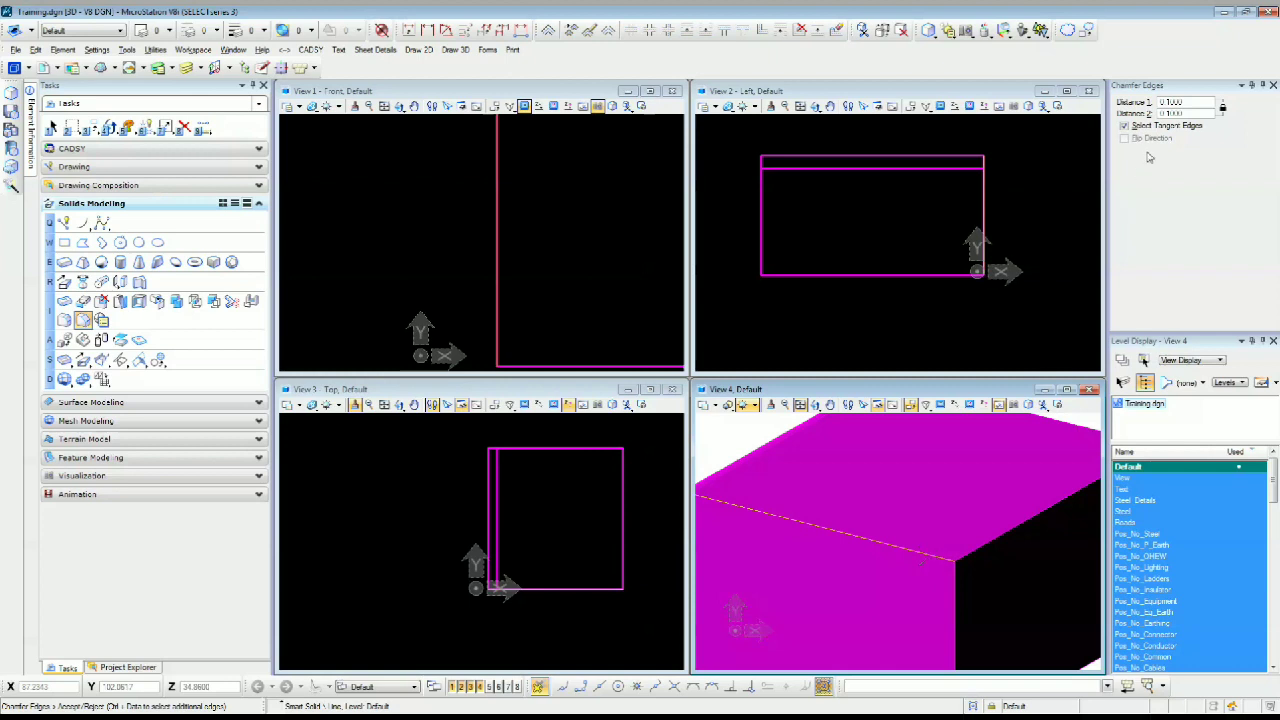
click(1152, 104)
text(10)
key(Tab)
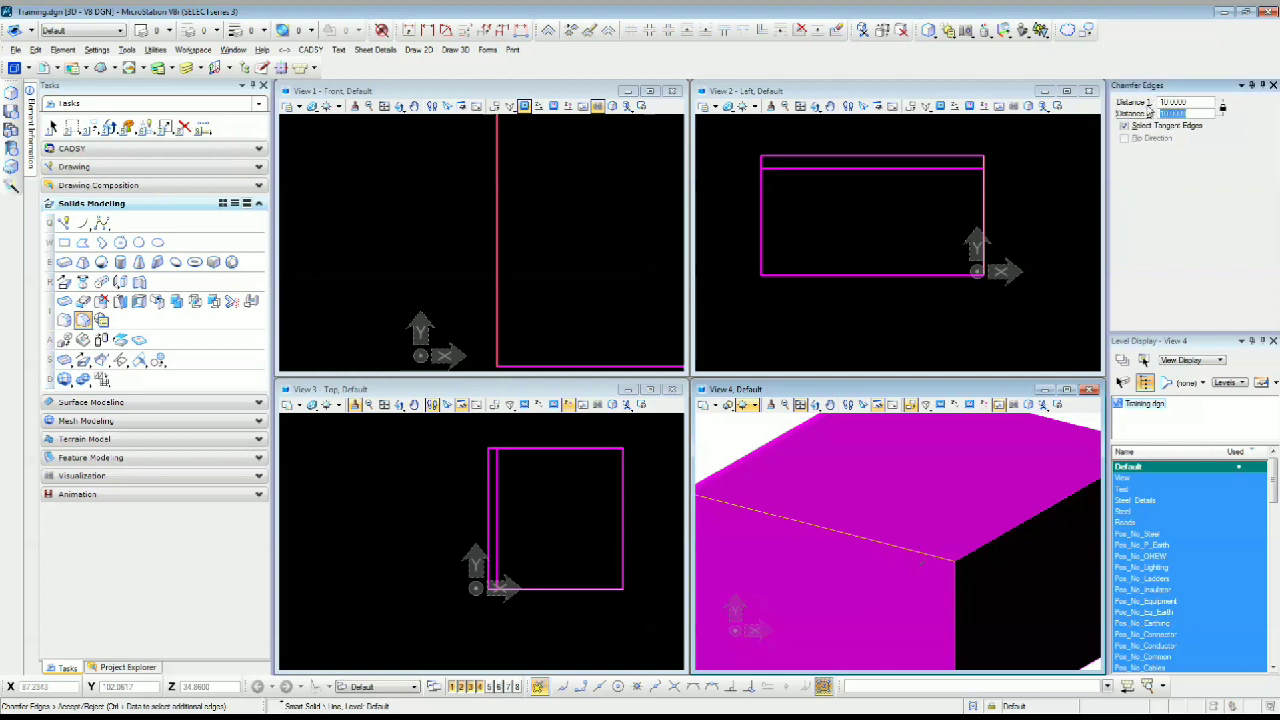
click(884, 540)
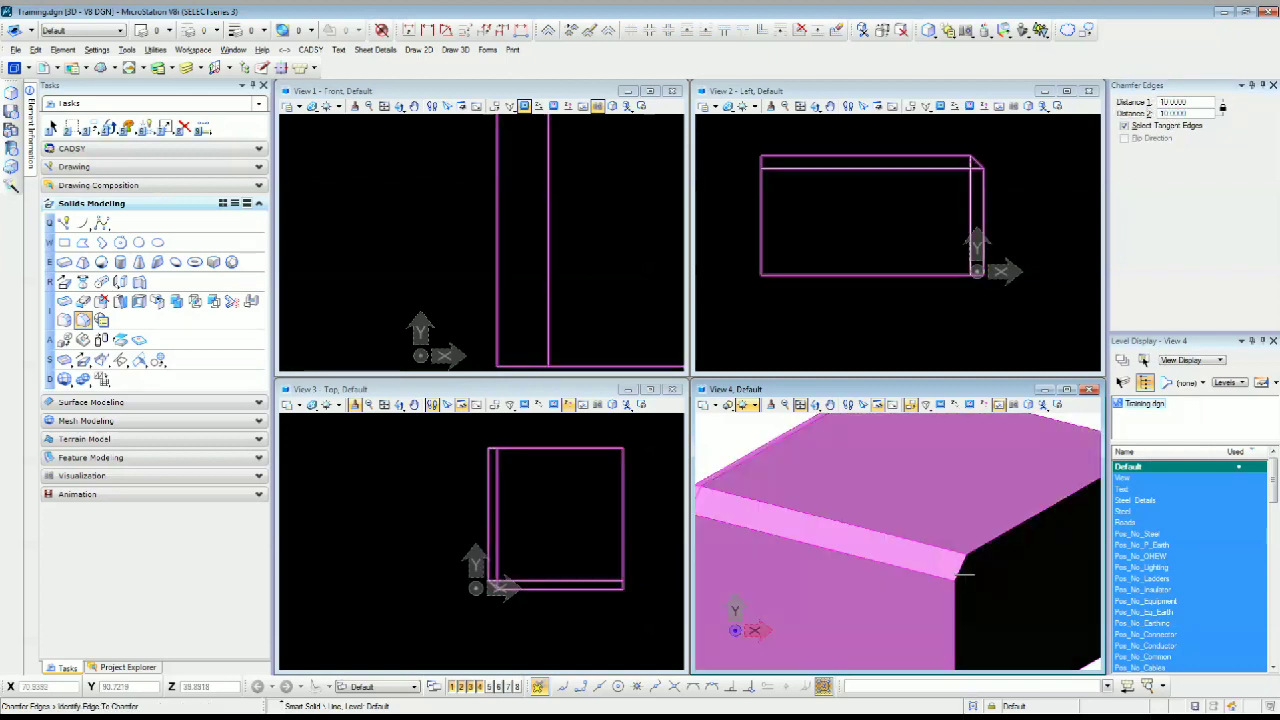
shift+middle_drag(937, 580, 1080, 580)
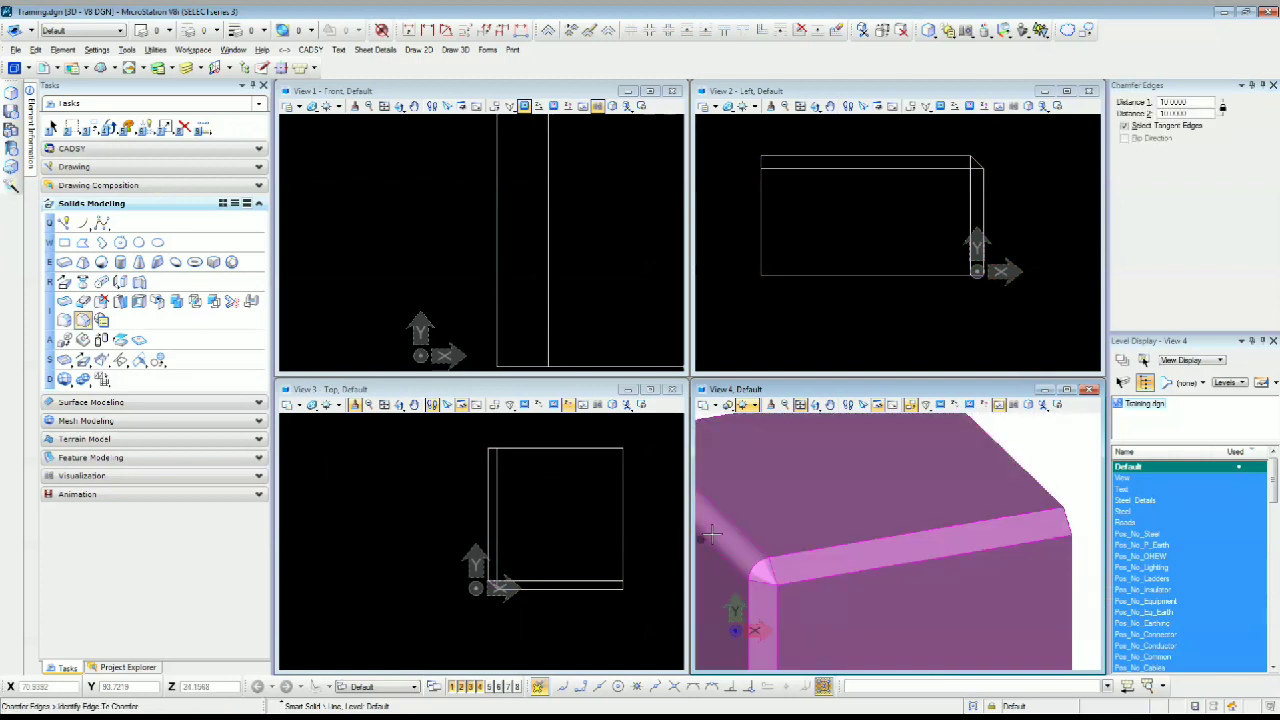
shift+middle_drag(757, 523, 735, 592)
shift+middle_drag(814, 592, 786, 590)
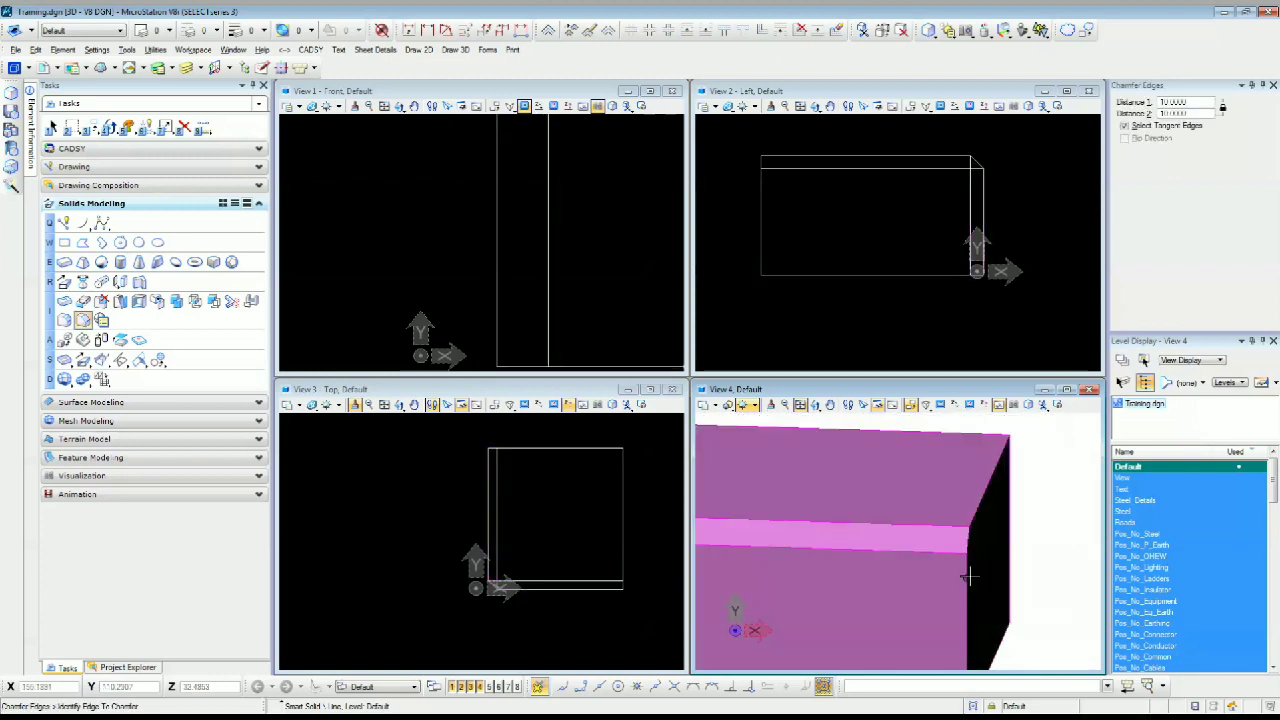
Examine the block's chamfered and filleted edges from several sides, with the whole block fitted in the views
shift+middle_drag(1017, 577, 945, 572)
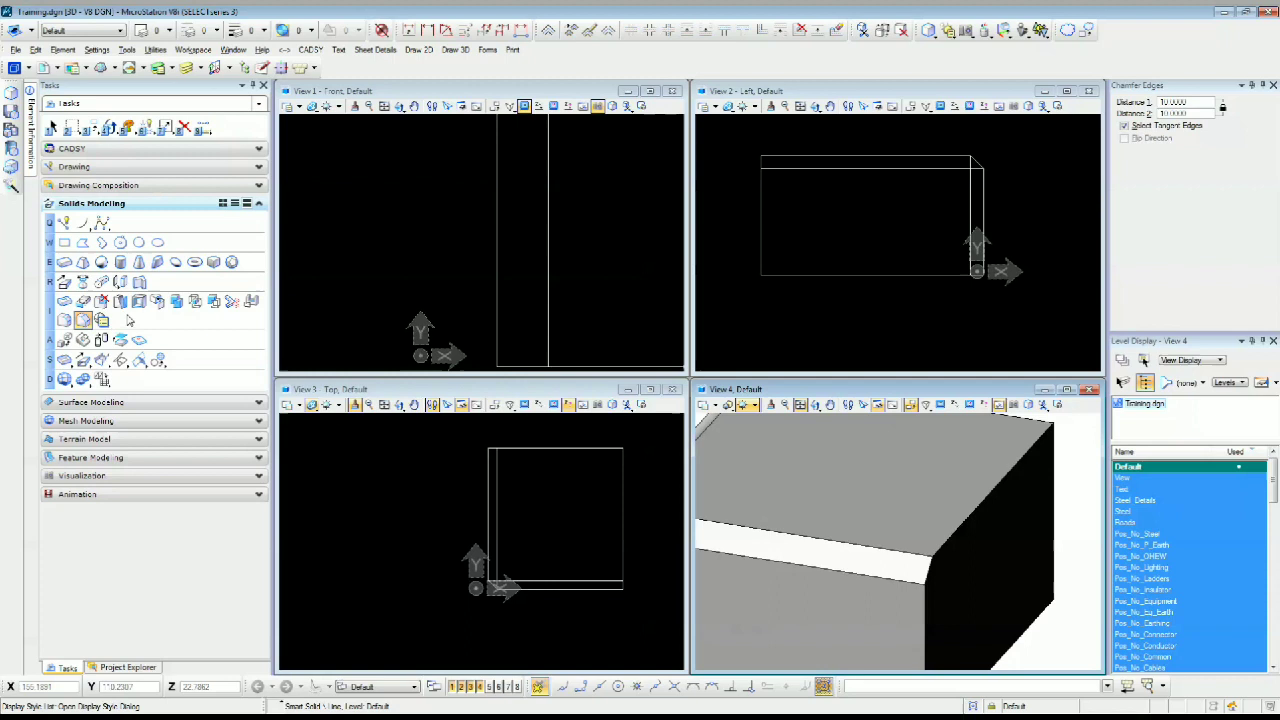
middle_click(566, 319)
middle_click(850, 307)
middle_click(952, 524)
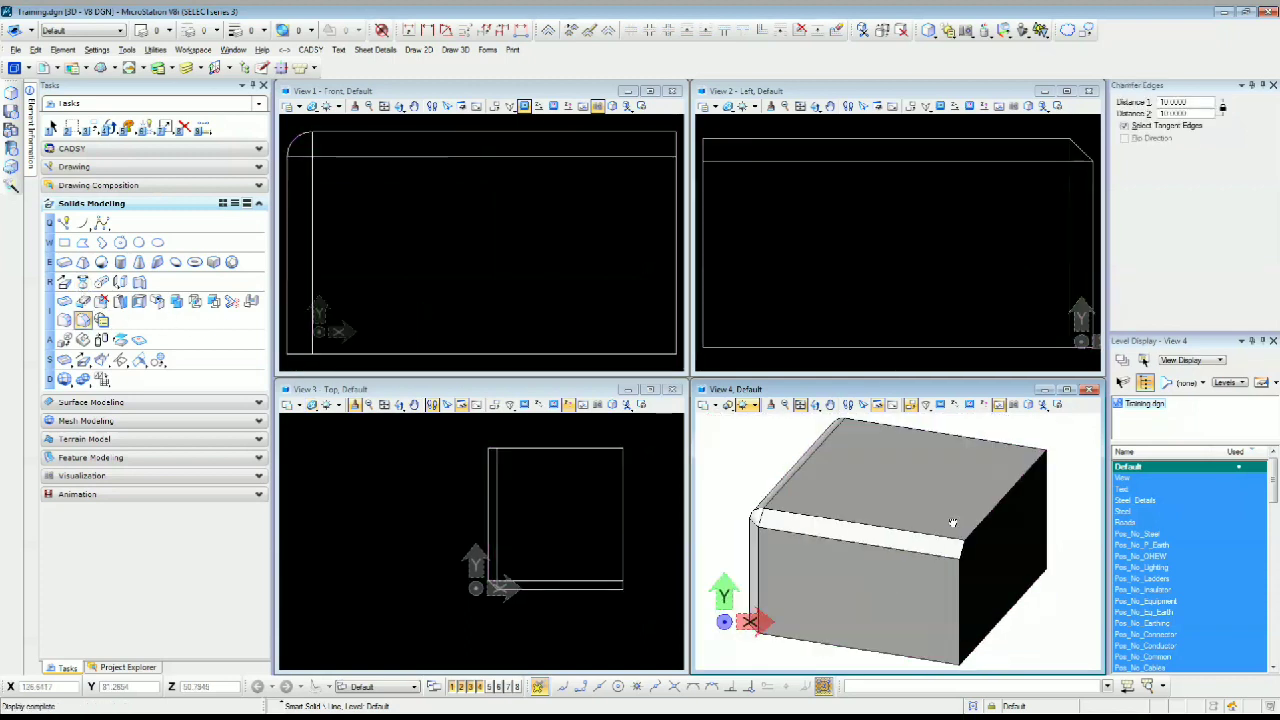
middle_click(552, 548)
key(Escape)
click(547, 552)
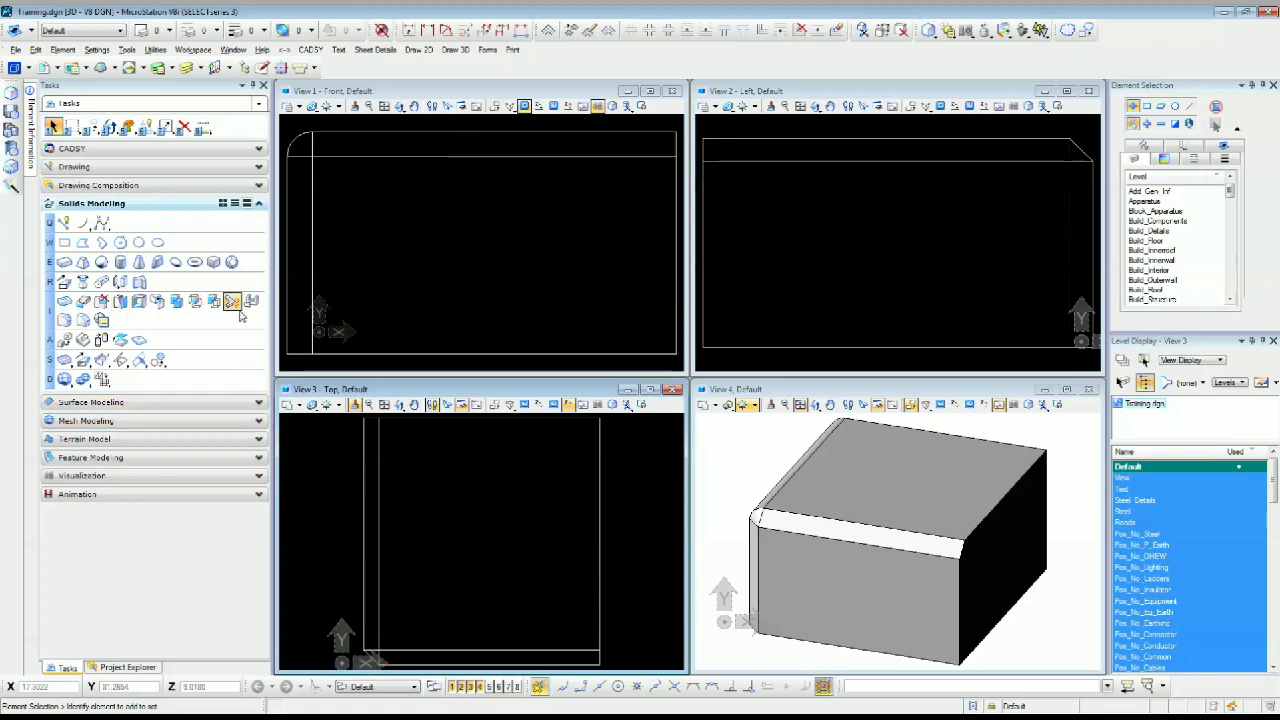
shift+middle_drag(1028, 592, 788, 605)
shift+middle_drag(966, 633, 865, 633)
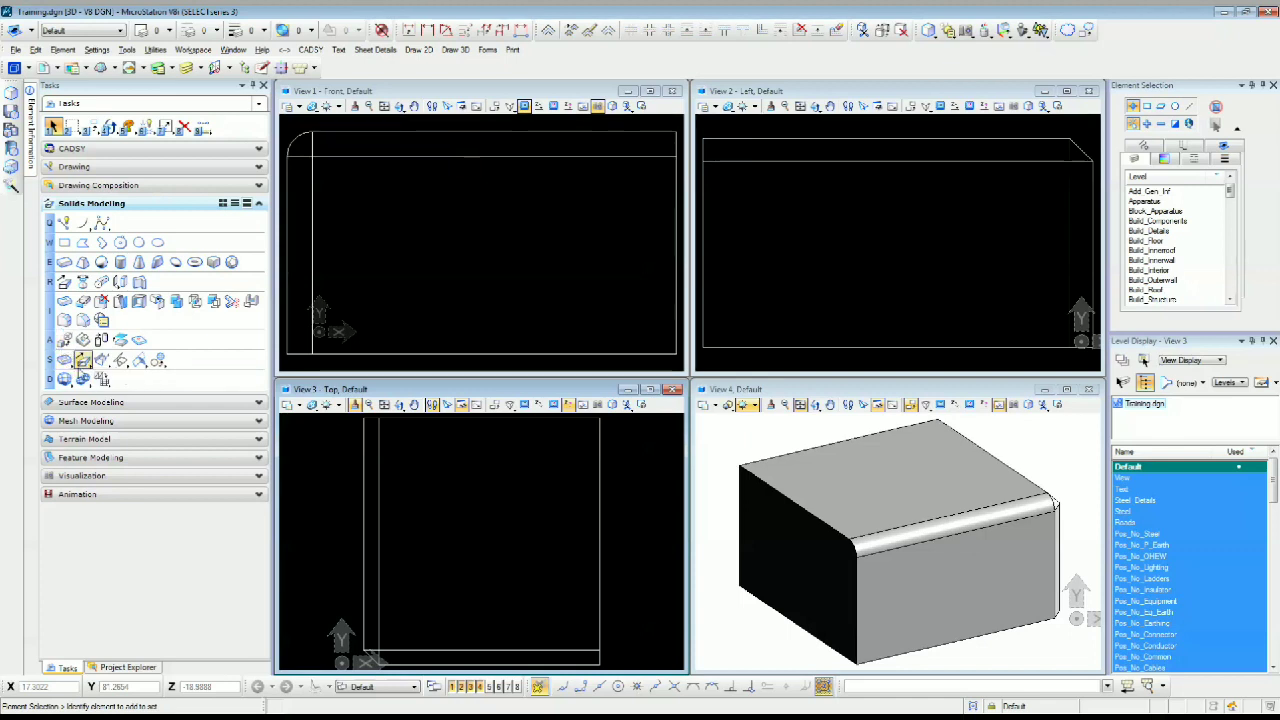
Create a slab surface about 141 long, 80 wide and 60 high, drawing its base below the filleted block in the top view
click(64, 360)
scroll(367, 467, down, 3)
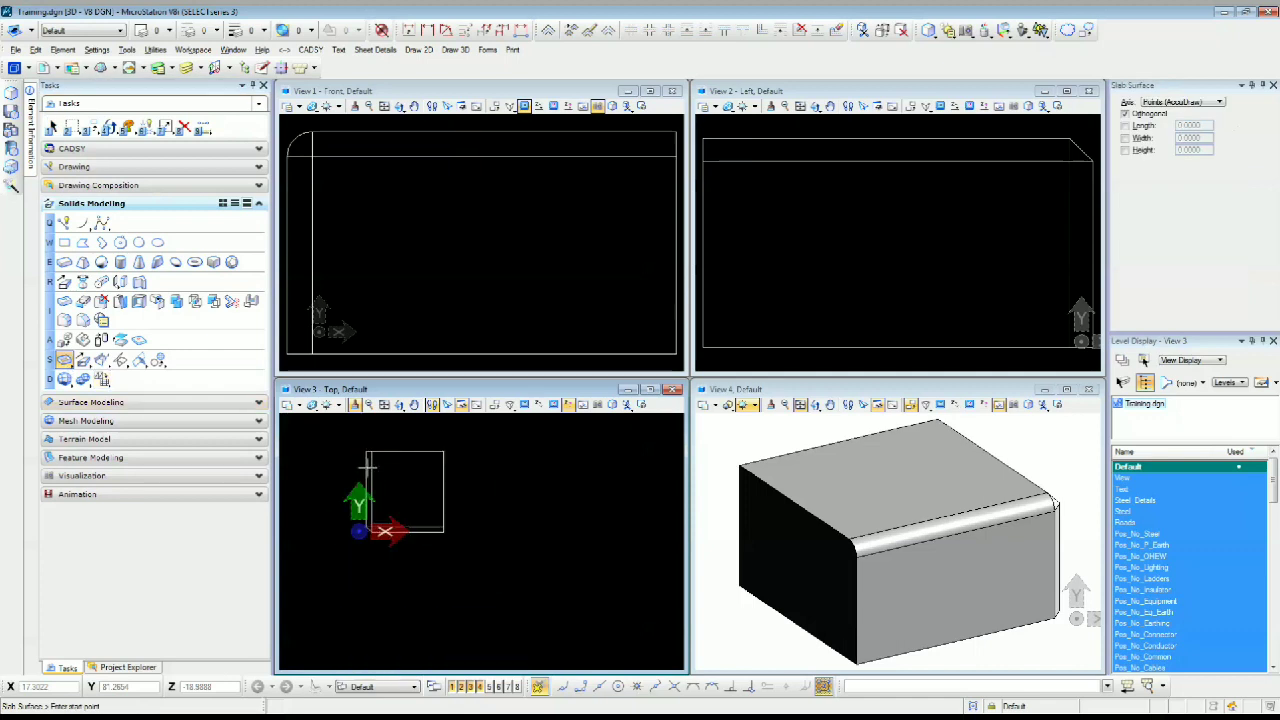
click(416, 579)
click(488, 577)
click(490, 619)
scroll(594, 270, down, 5)
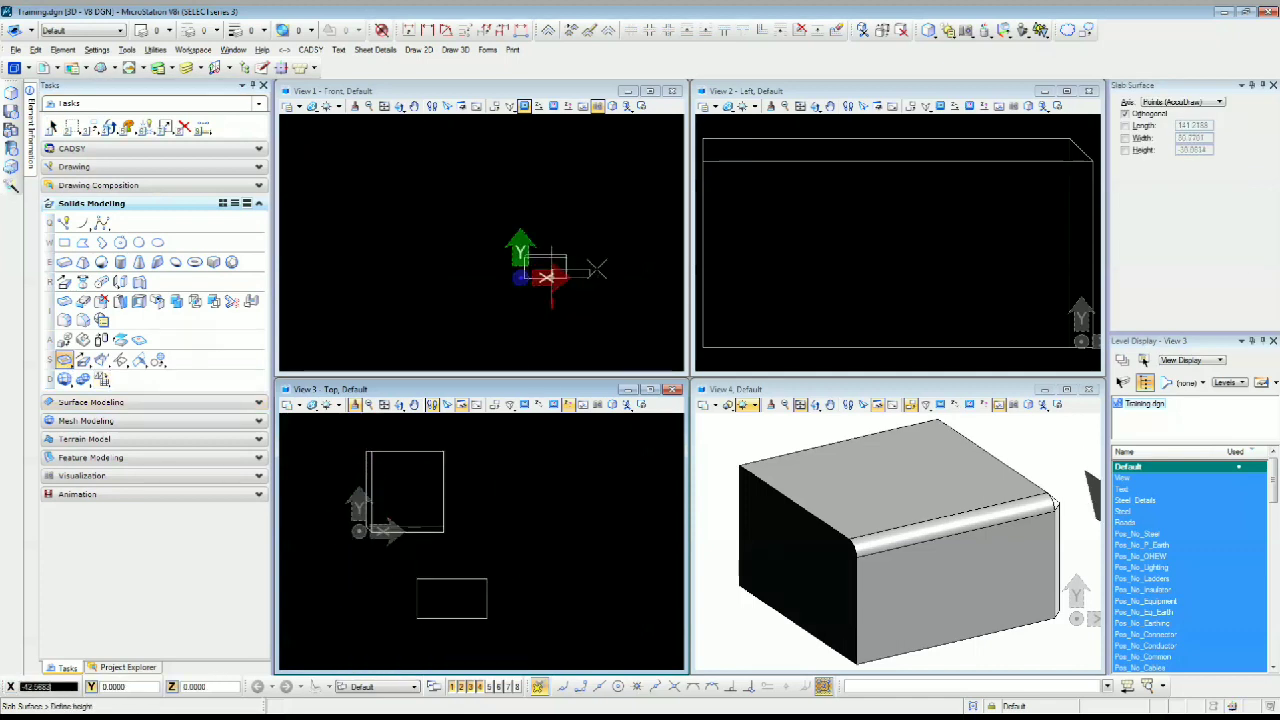
click(601, 255)
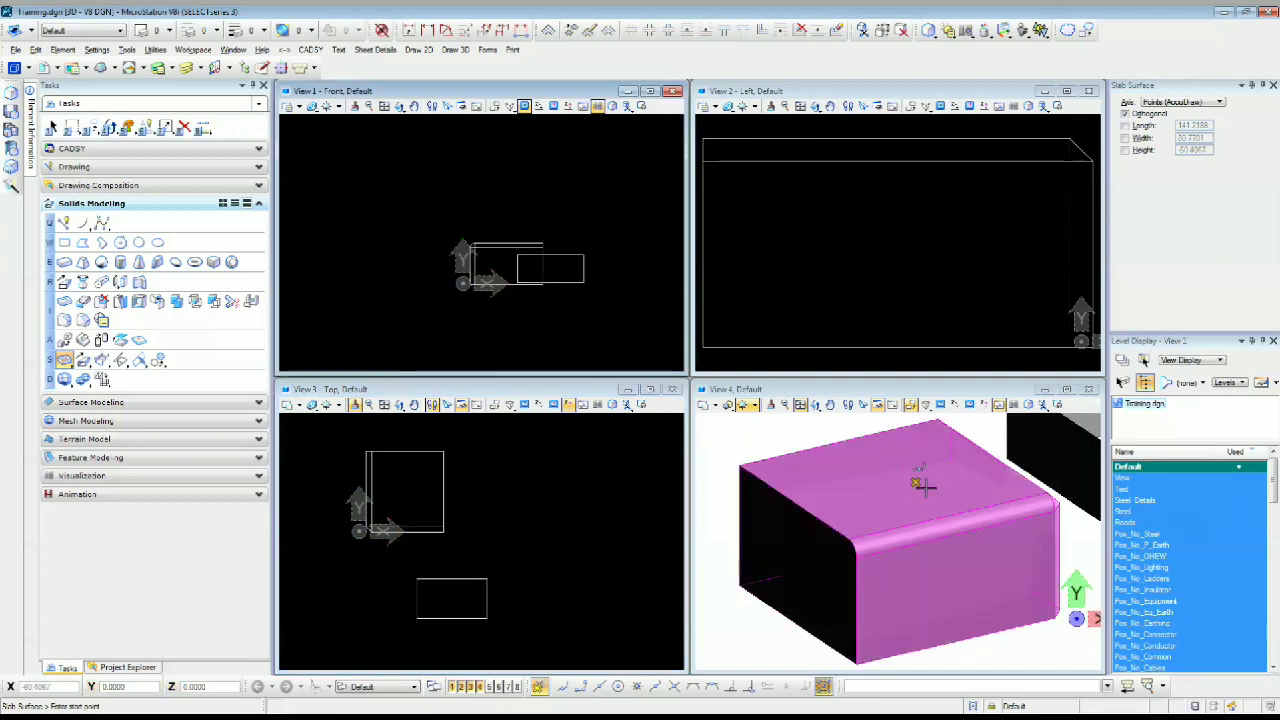
Inspect the slab surface's walls and open interior from different angles, and compare it with the solid block in the fitted views
middle_drag(923, 503, 894, 557)
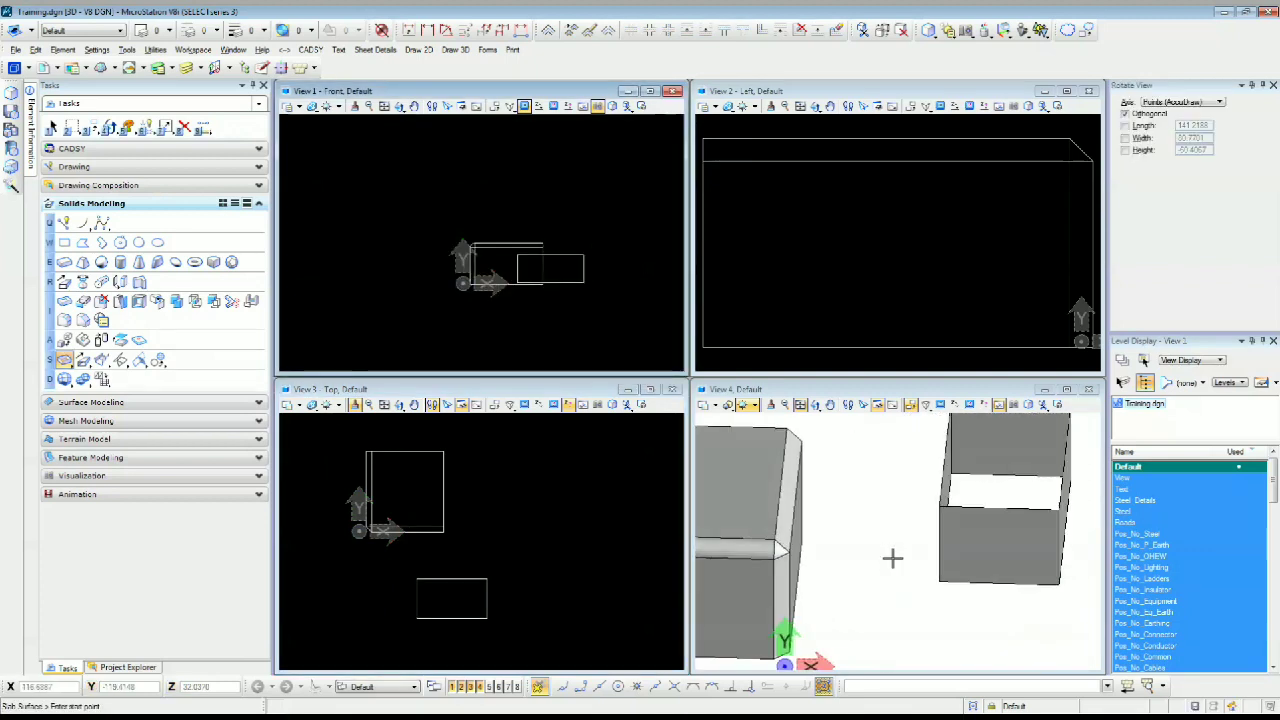
shift+middle_drag(1031, 553, 905, 565)
key(Escape)
click(940, 598)
click(997, 613)
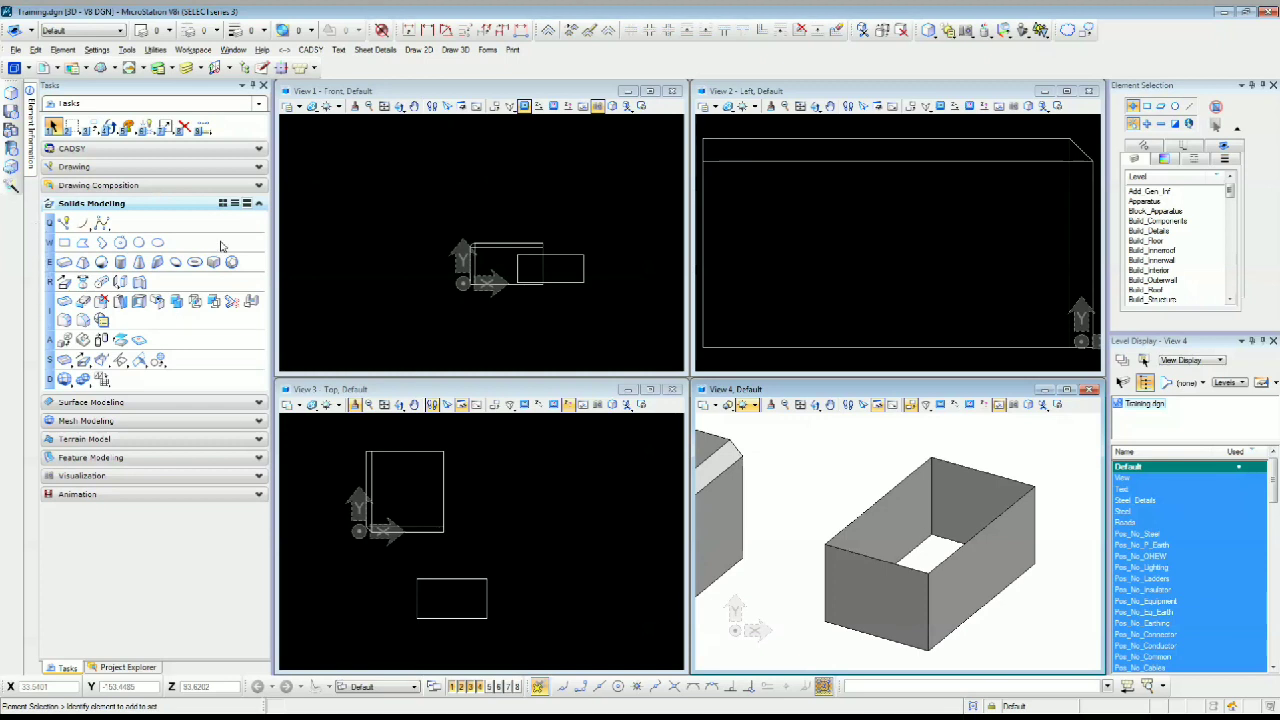
middle_click(542, 332)
middle_click(542, 332)
middle_click(571, 471)
middle_click(571, 471)
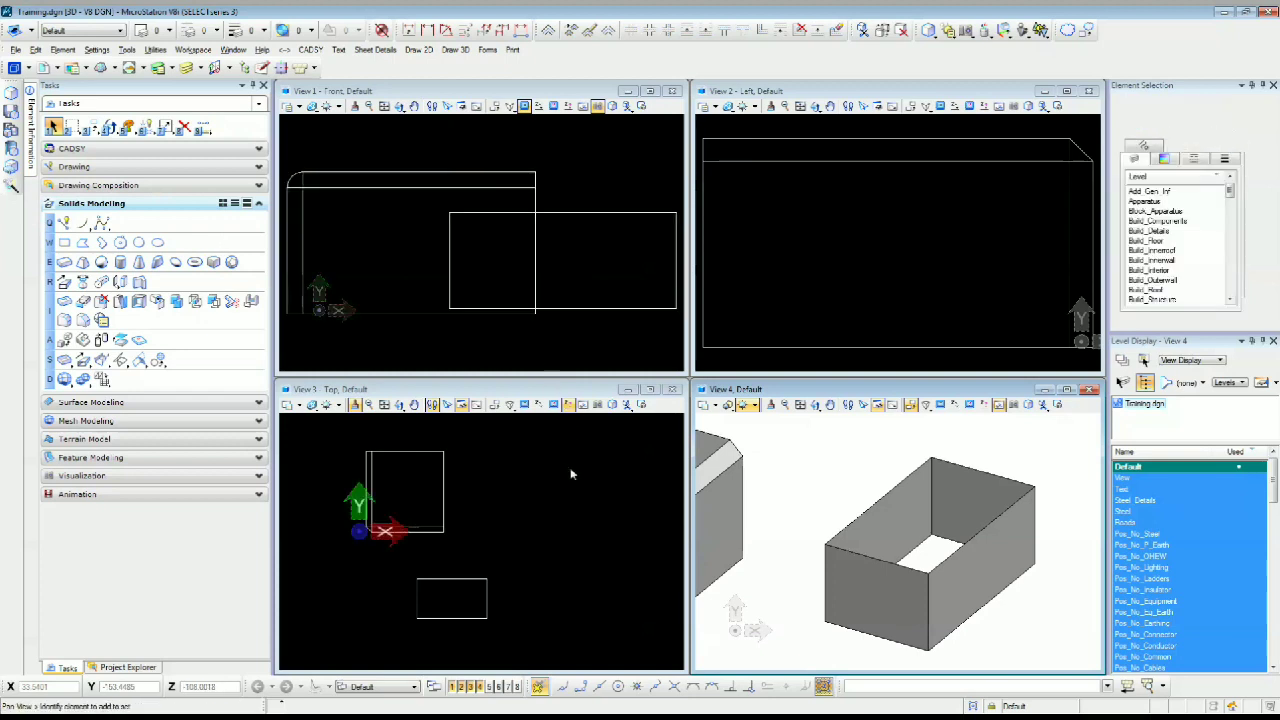
middle_click(808, 545)
middle_click(808, 545)
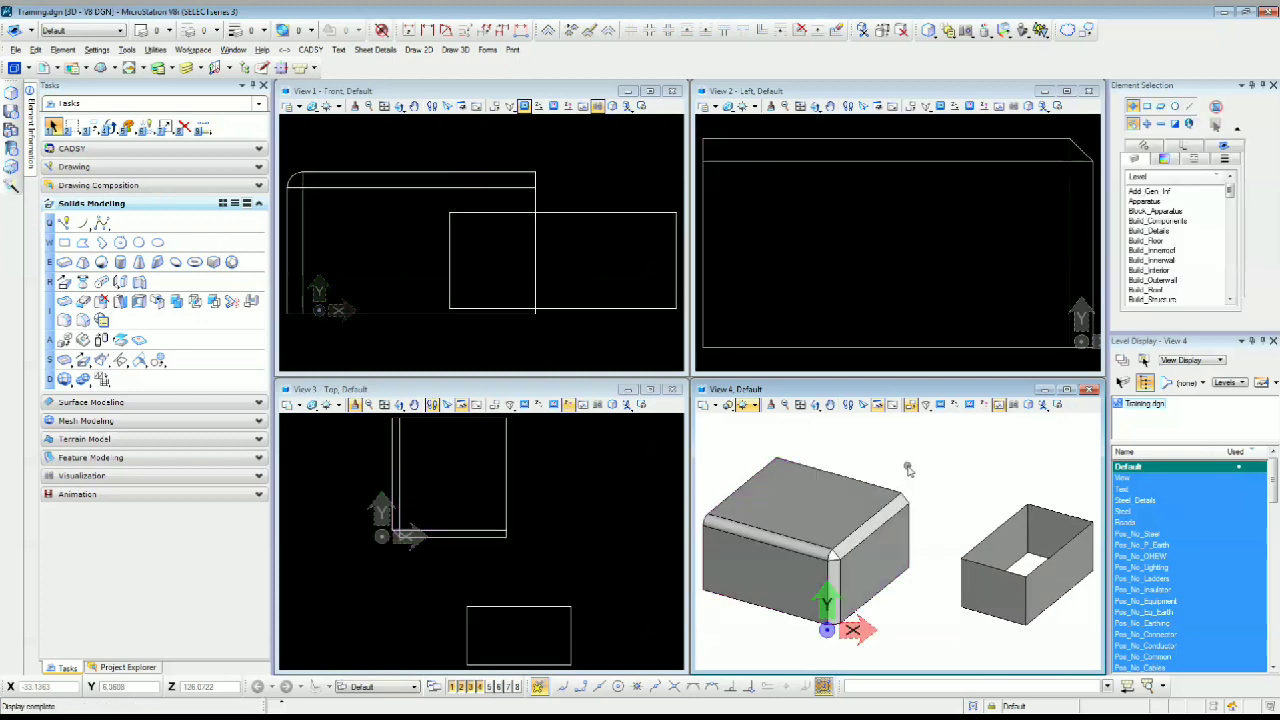